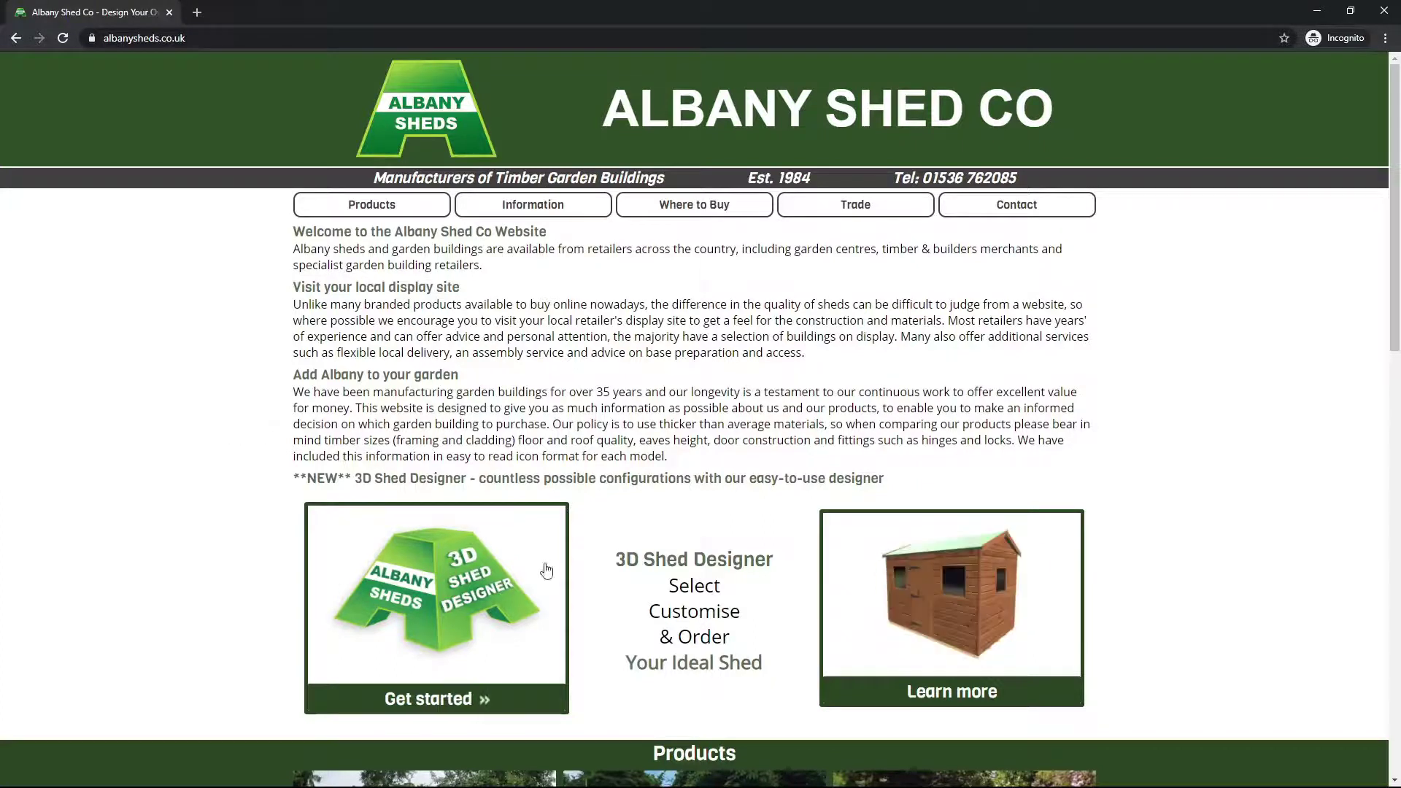
Step: Launch the 3D Shed Designer from the homepage's 'Get started' promo box
{"action": "left_click", "coordinate": [540, 657]}
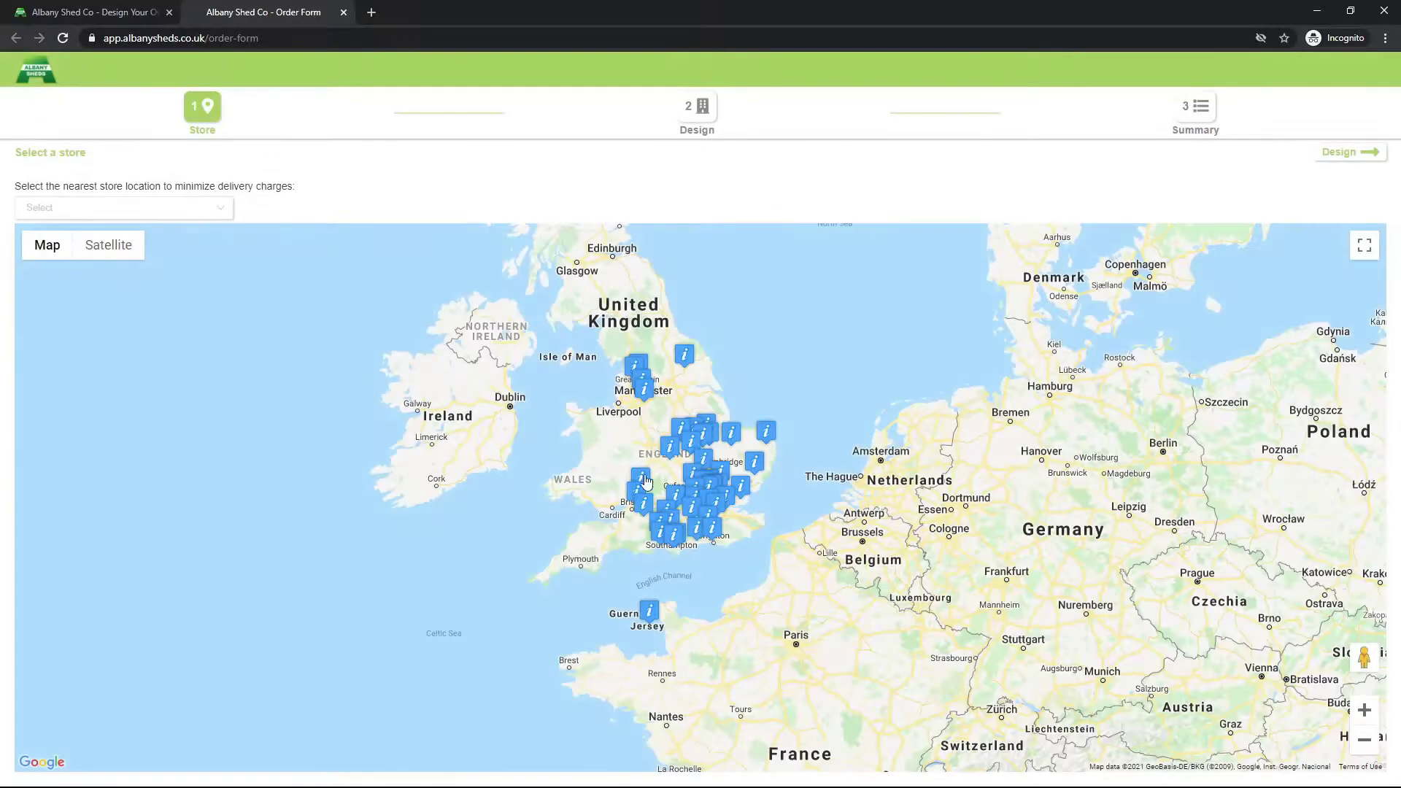
Step: Choose 'Albany Sheds Factory Display' as the store via its map marker and the store list
{"action": "scroll", "coordinate": [640, 485], "scroll_direction": "up", "scroll_amount": 2}
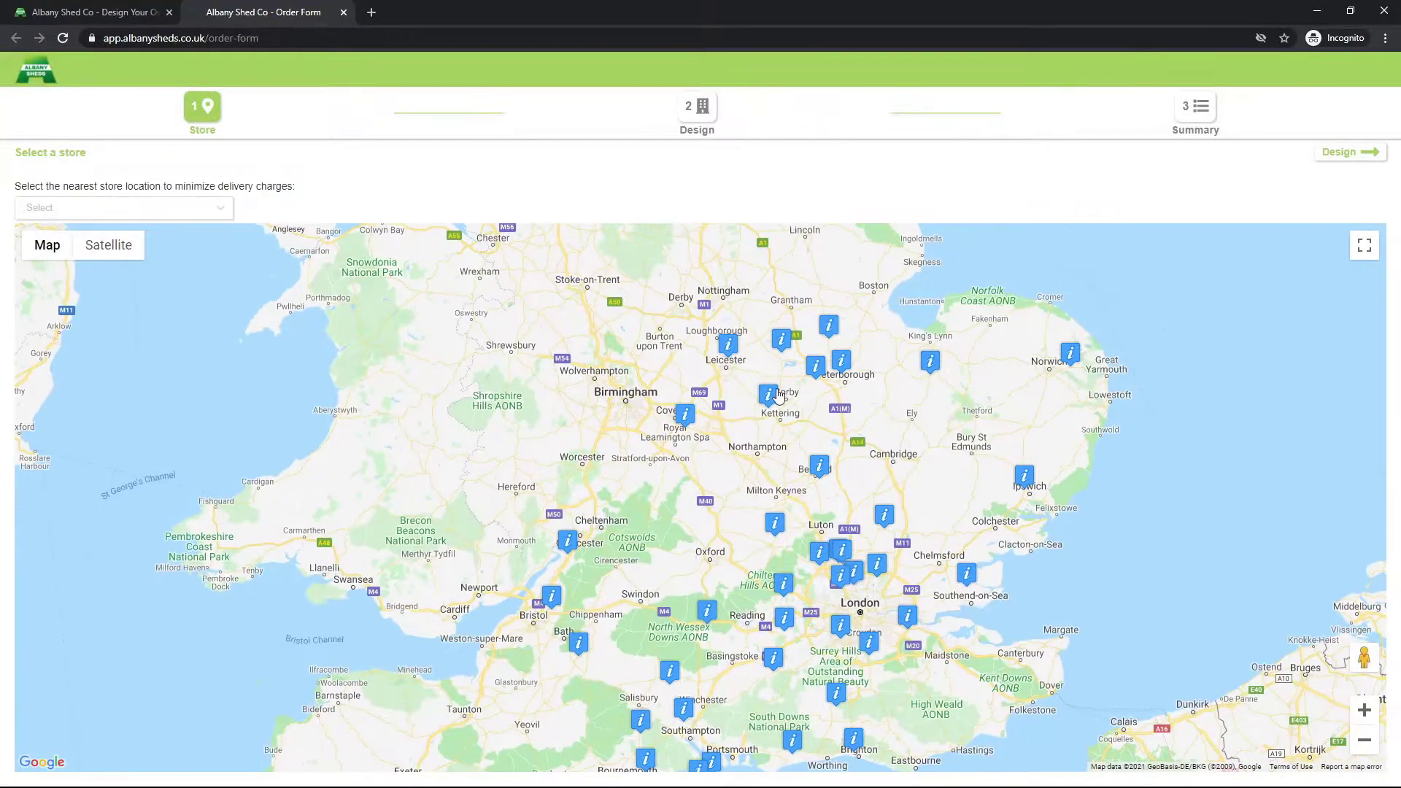
{"action": "left_click", "coordinate": [773, 398]}
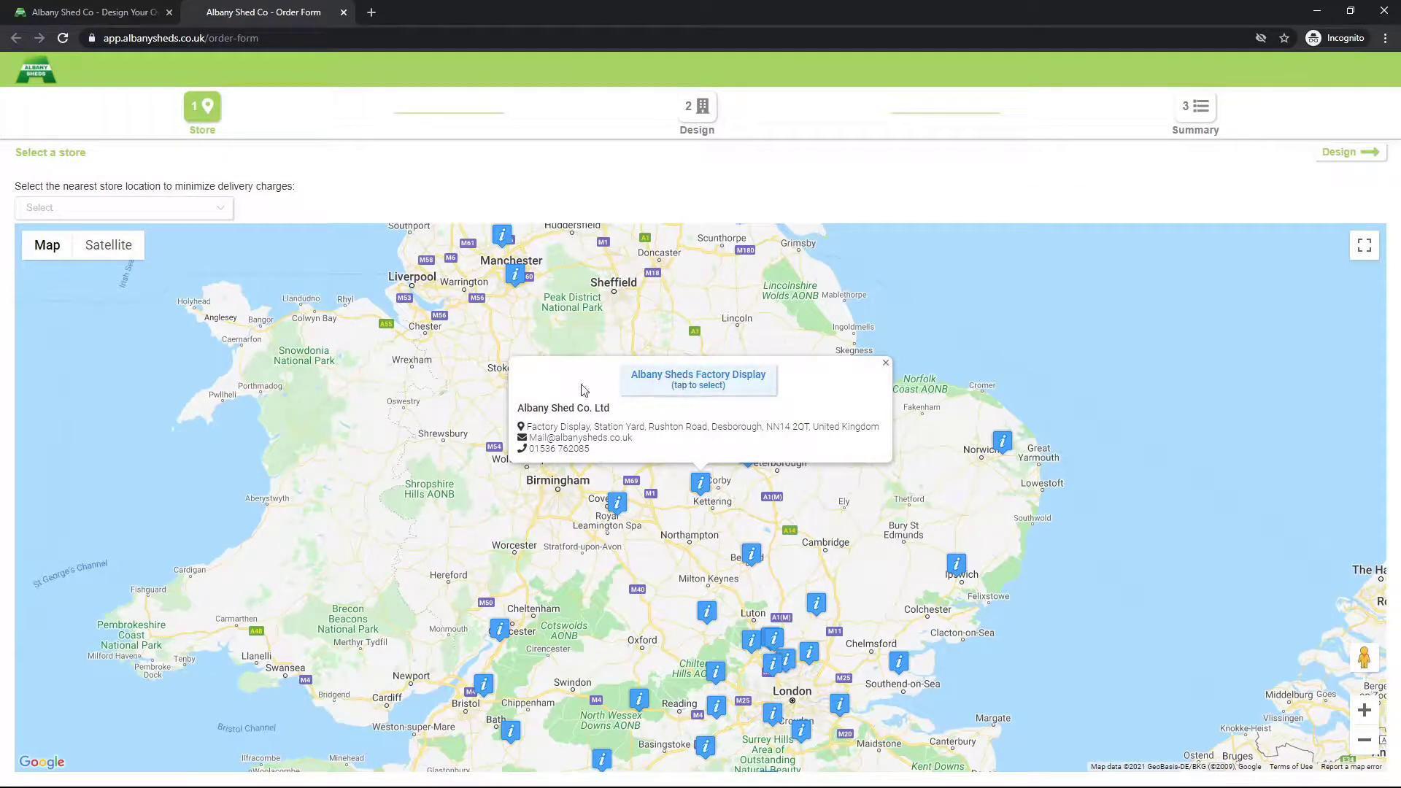
{"action": "left_click", "coordinate": [183, 213]}
{"action": "scroll", "coordinate": [139, 307], "scroll_direction": "down", "scroll_amount": 3}
{"action": "scroll", "coordinate": [151, 318], "scroll_direction": "down", "scroll_amount": 4}
{"action": "scroll", "coordinate": [153, 332], "scroll_direction": "up", "scroll_amount": 6}
{"action": "scroll", "coordinate": [154, 350], "scroll_direction": "up", "scroll_amount": 1}
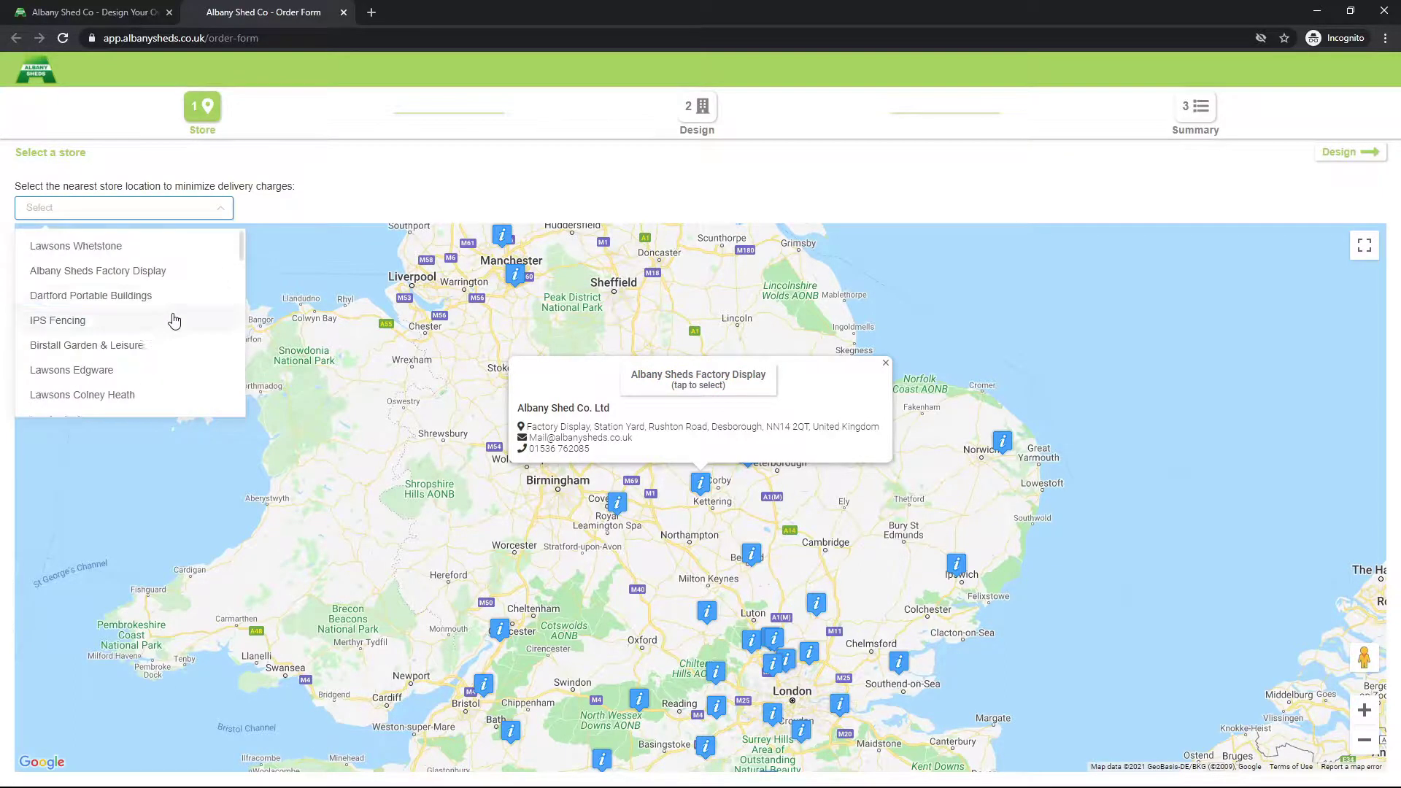
{"action": "left_click", "coordinate": [176, 271]}
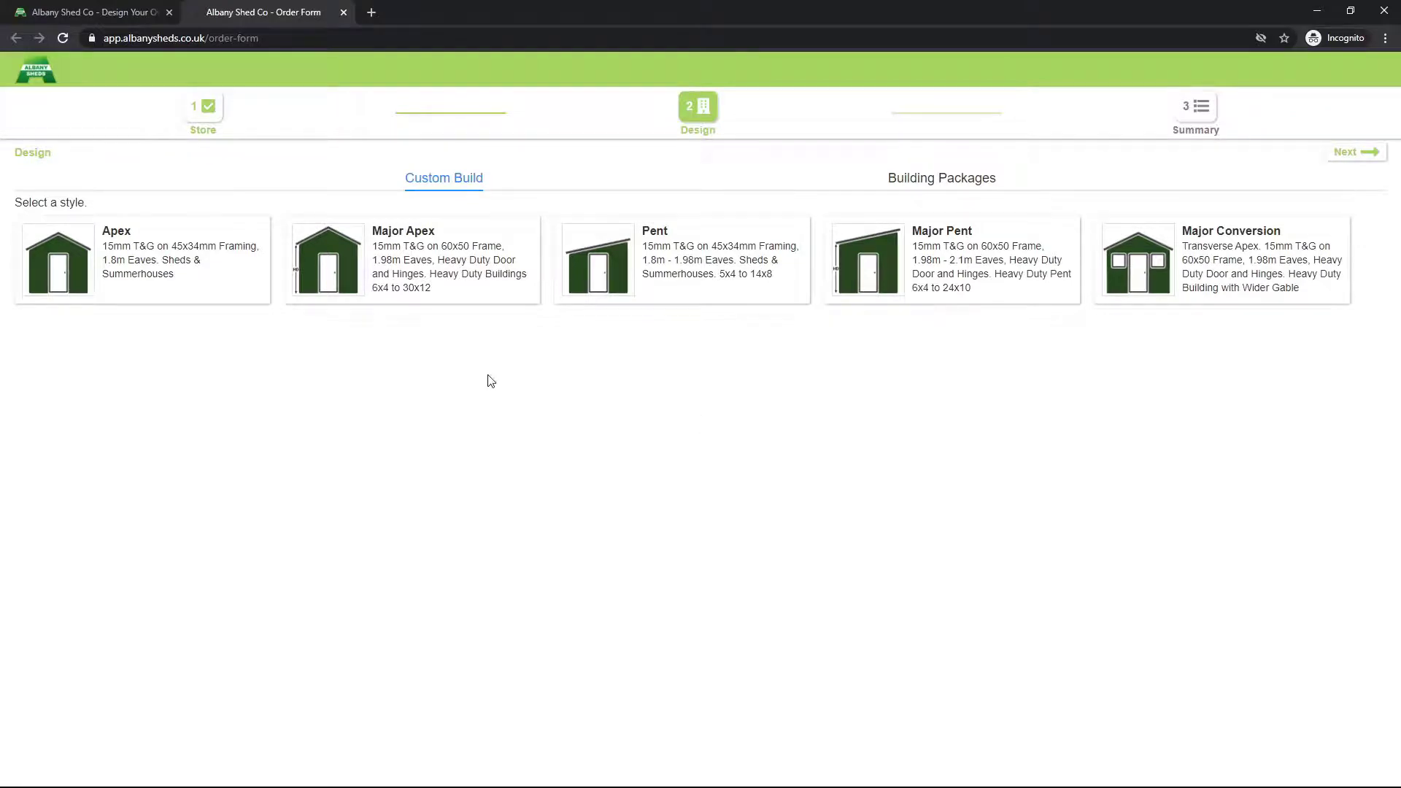
{"action": "left_click", "coordinate": [953, 186]}
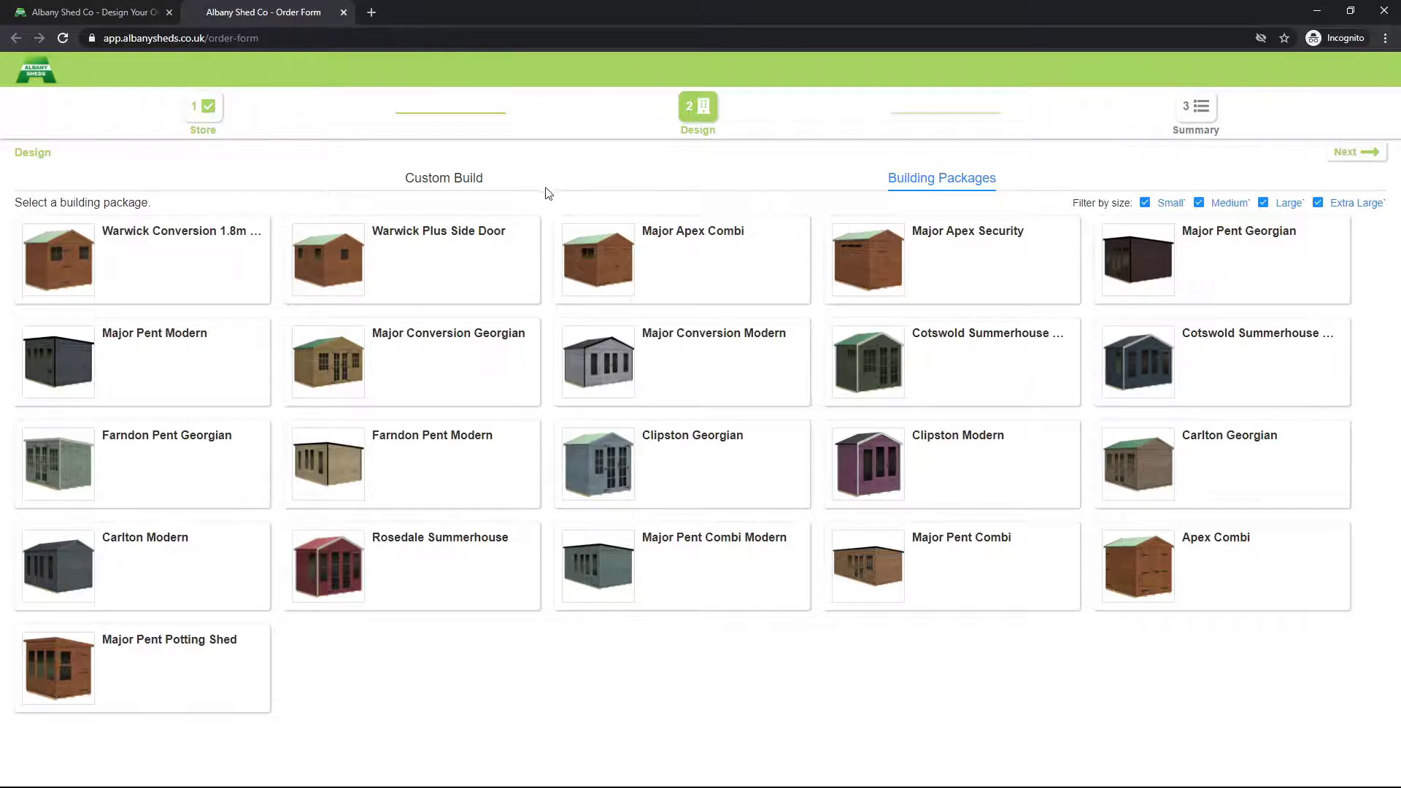
{"action": "left_click", "coordinate": [446, 186]}
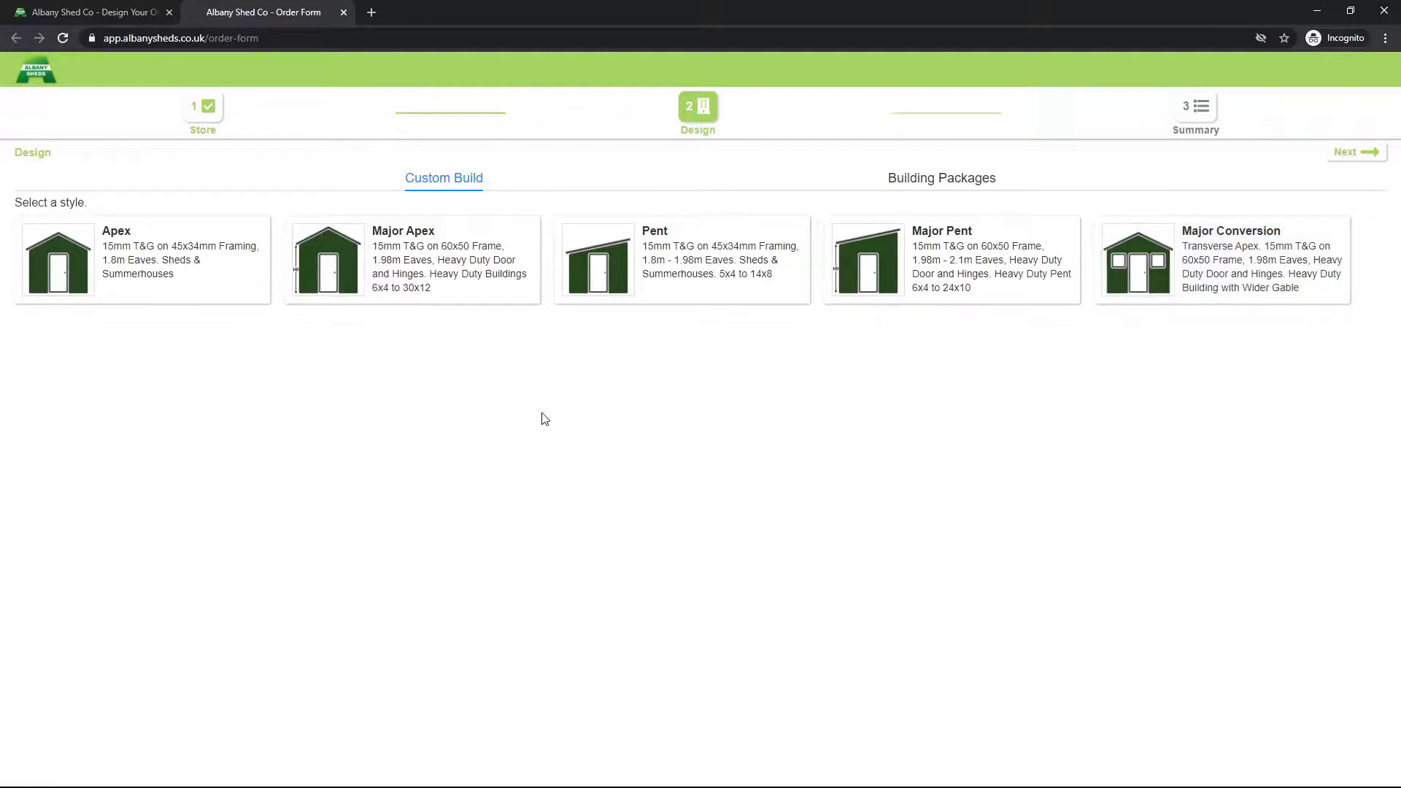
Step: Pick Major Apex, filter widths down to 3.0m, and load the 3.0m x 4.8m shed
{"action": "left_click", "coordinate": [458, 285]}
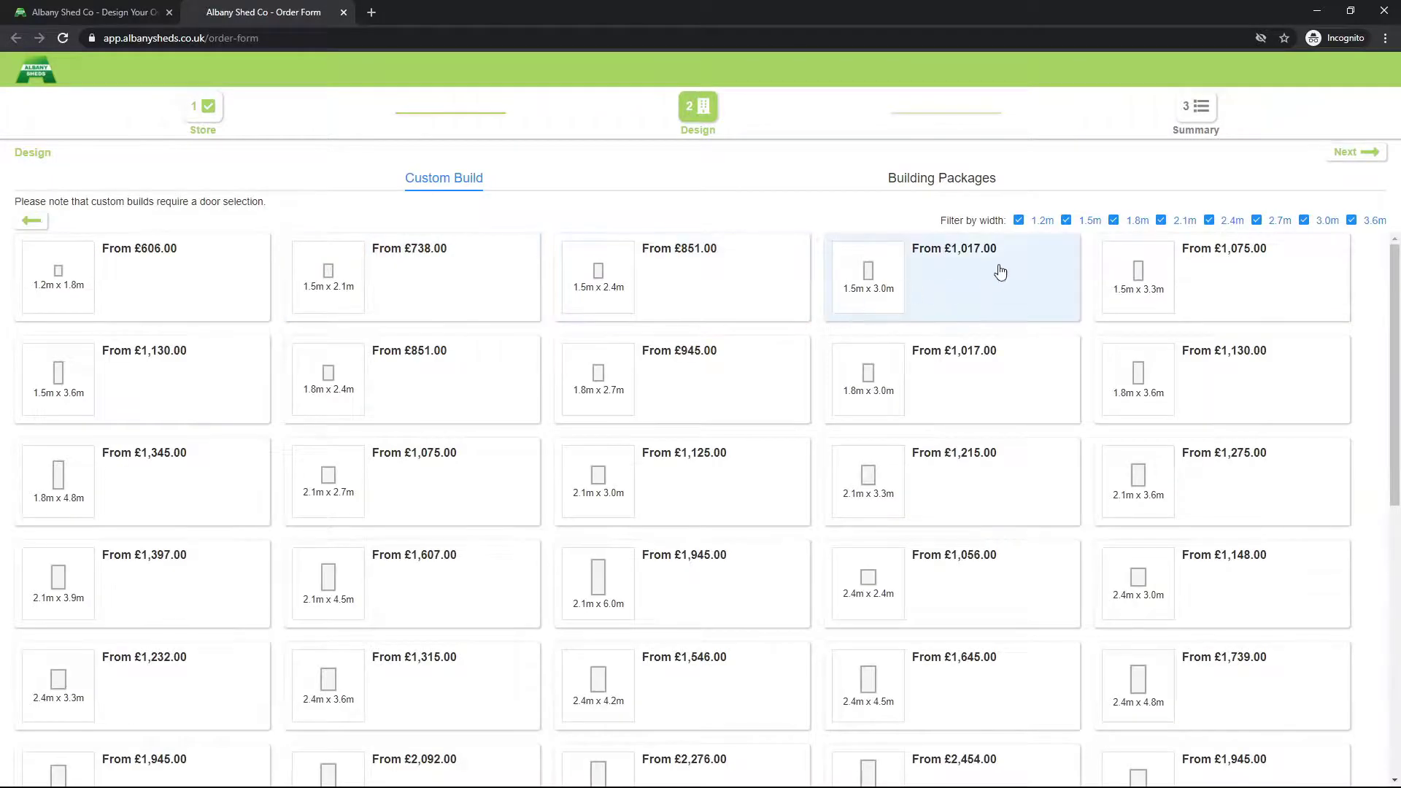
{"action": "left_click", "coordinate": [1037, 221]}
{"action": "left_click", "coordinate": [1089, 221]}
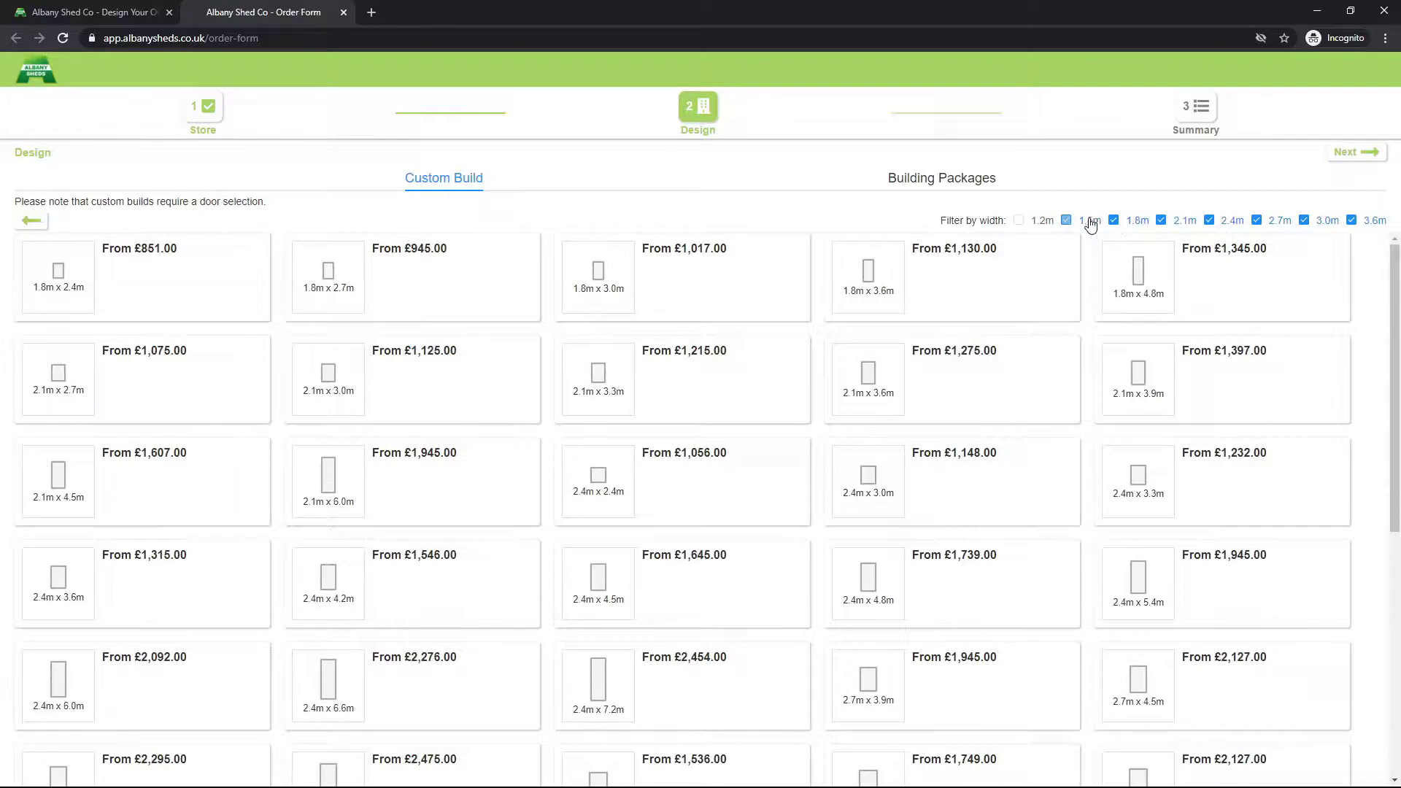
{"action": "left_click", "coordinate": [1122, 222]}
{"action": "left_click", "coordinate": [1186, 222]}
{"action": "left_click", "coordinate": [1232, 222]}
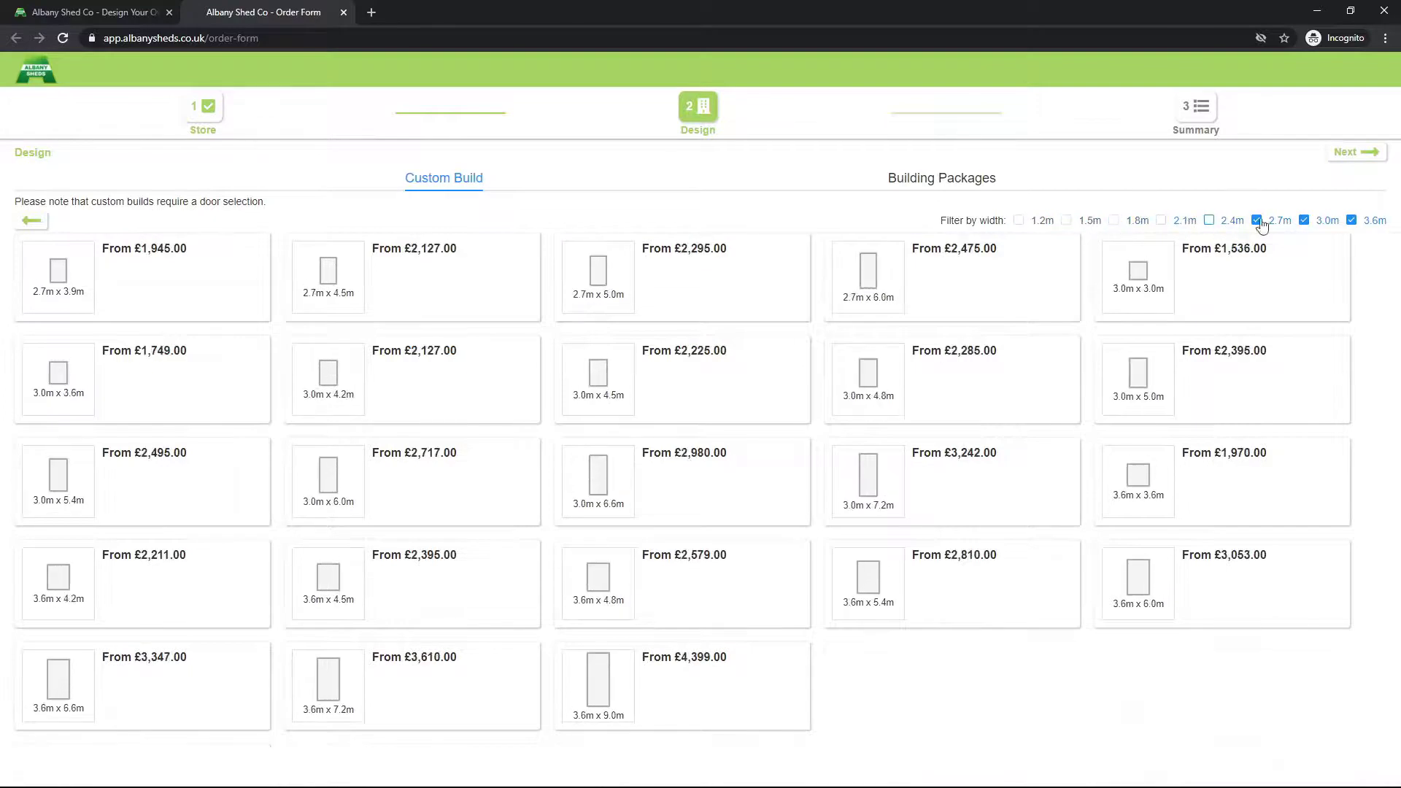
{"action": "left_click", "coordinate": [1279, 222]}
{"action": "left_click", "coordinate": [1378, 222]}
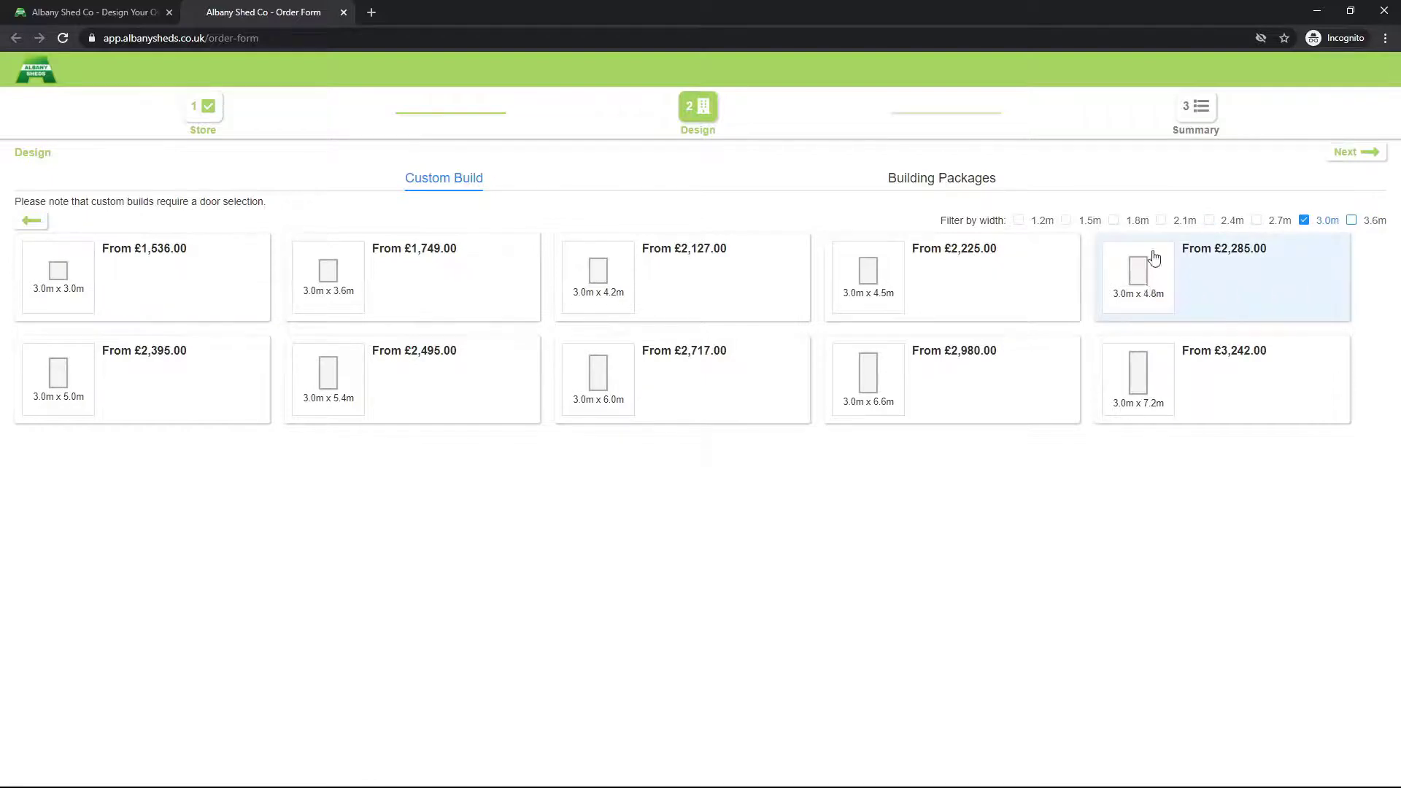
{"action": "left_click", "coordinate": [1200, 286]}
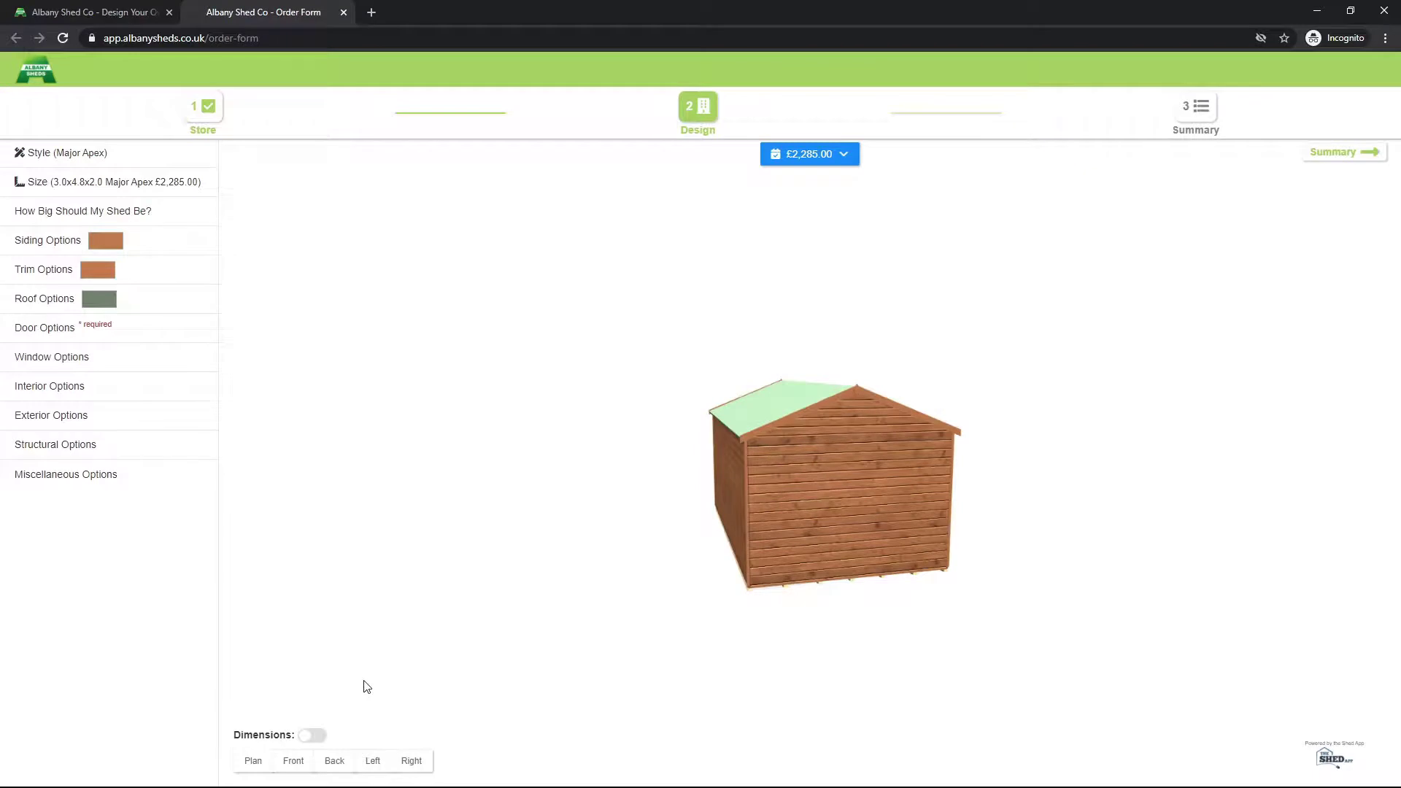
{"action": "left_click", "coordinate": [313, 736]}
{"action": "left_click", "coordinate": [314, 738]}
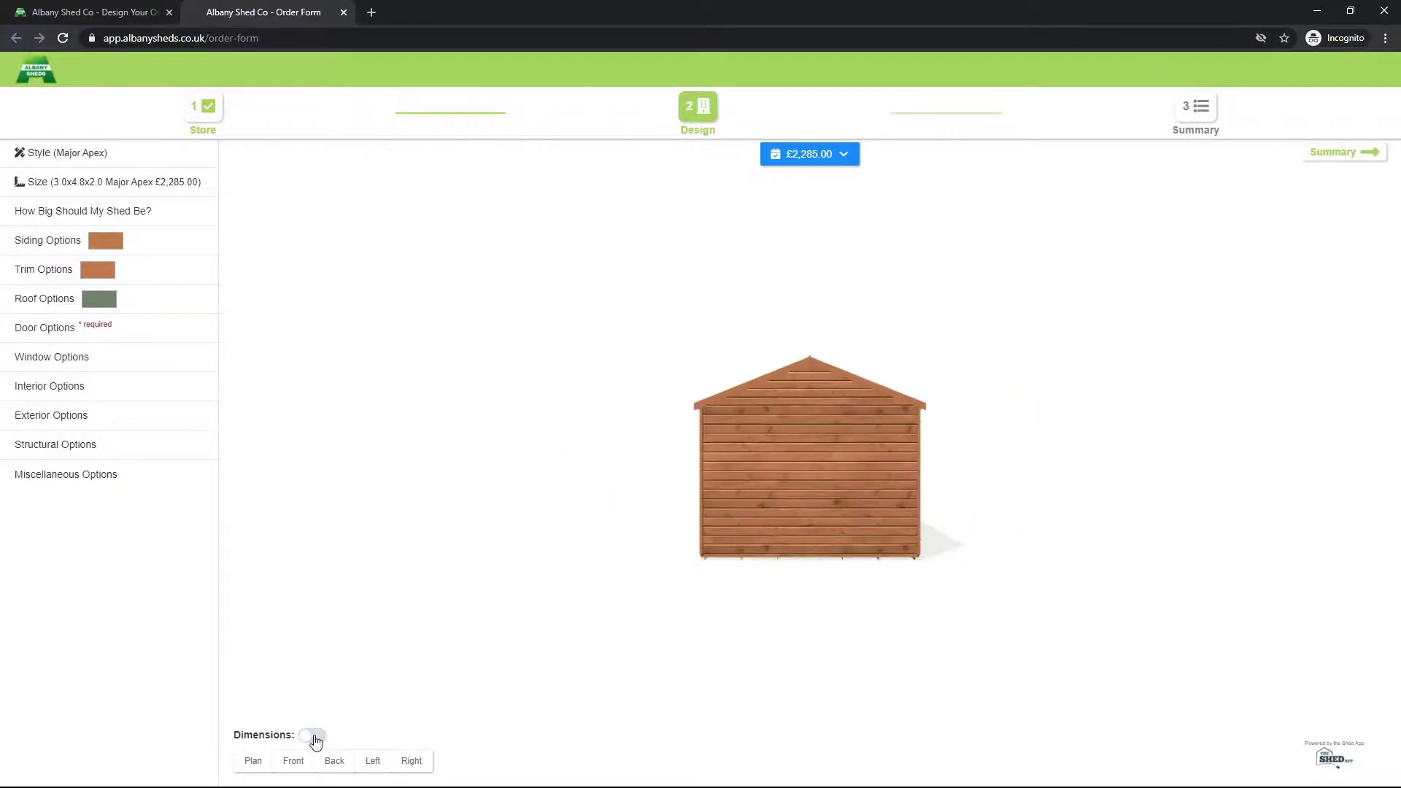
{"action": "left_click", "coordinate": [314, 736]}
{"action": "left_click_drag", "start_coordinate": [1212, 463], "coordinate": [781, 478]}
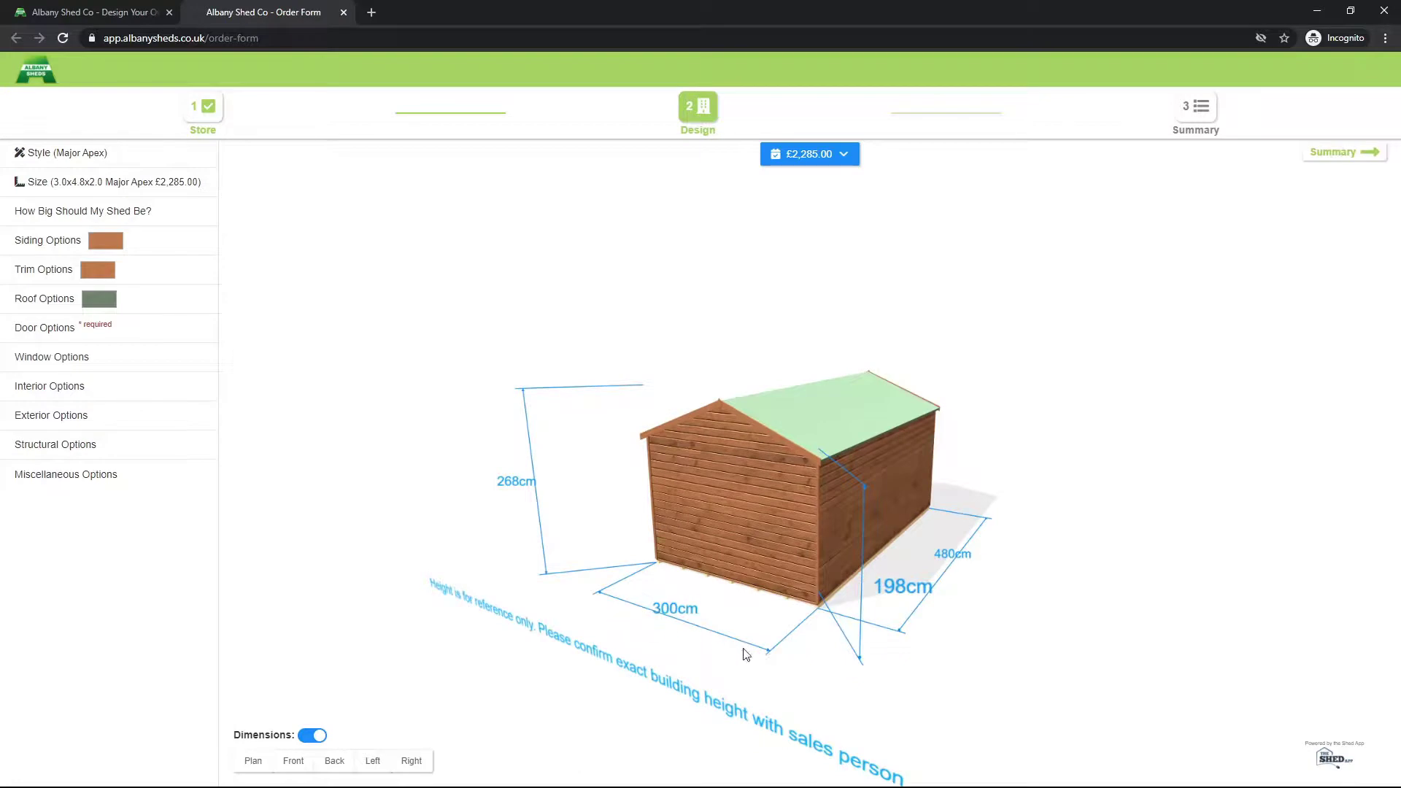
{"action": "left_click_drag", "start_coordinate": [1009, 527], "coordinate": [930, 520]}
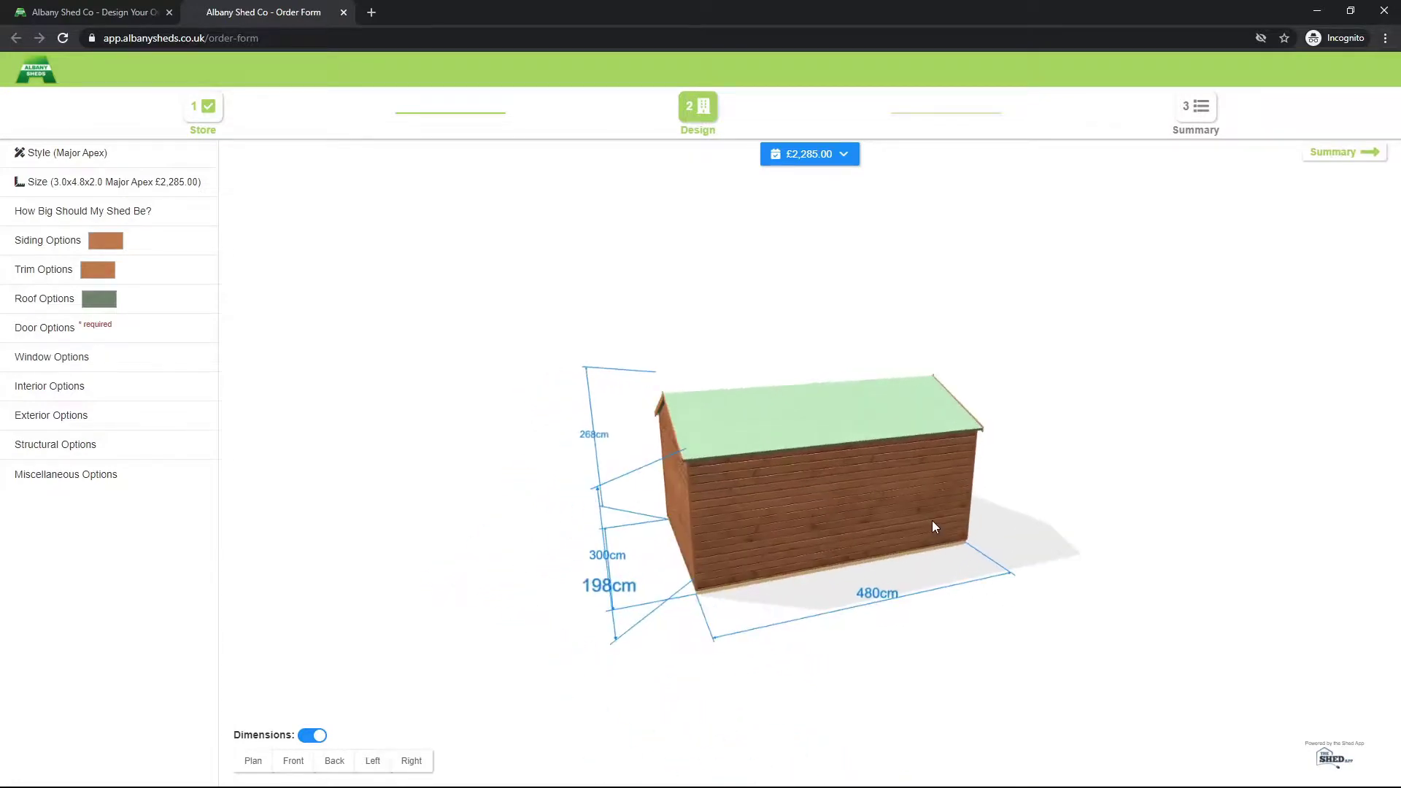
{"action": "left_click", "coordinate": [315, 735]}
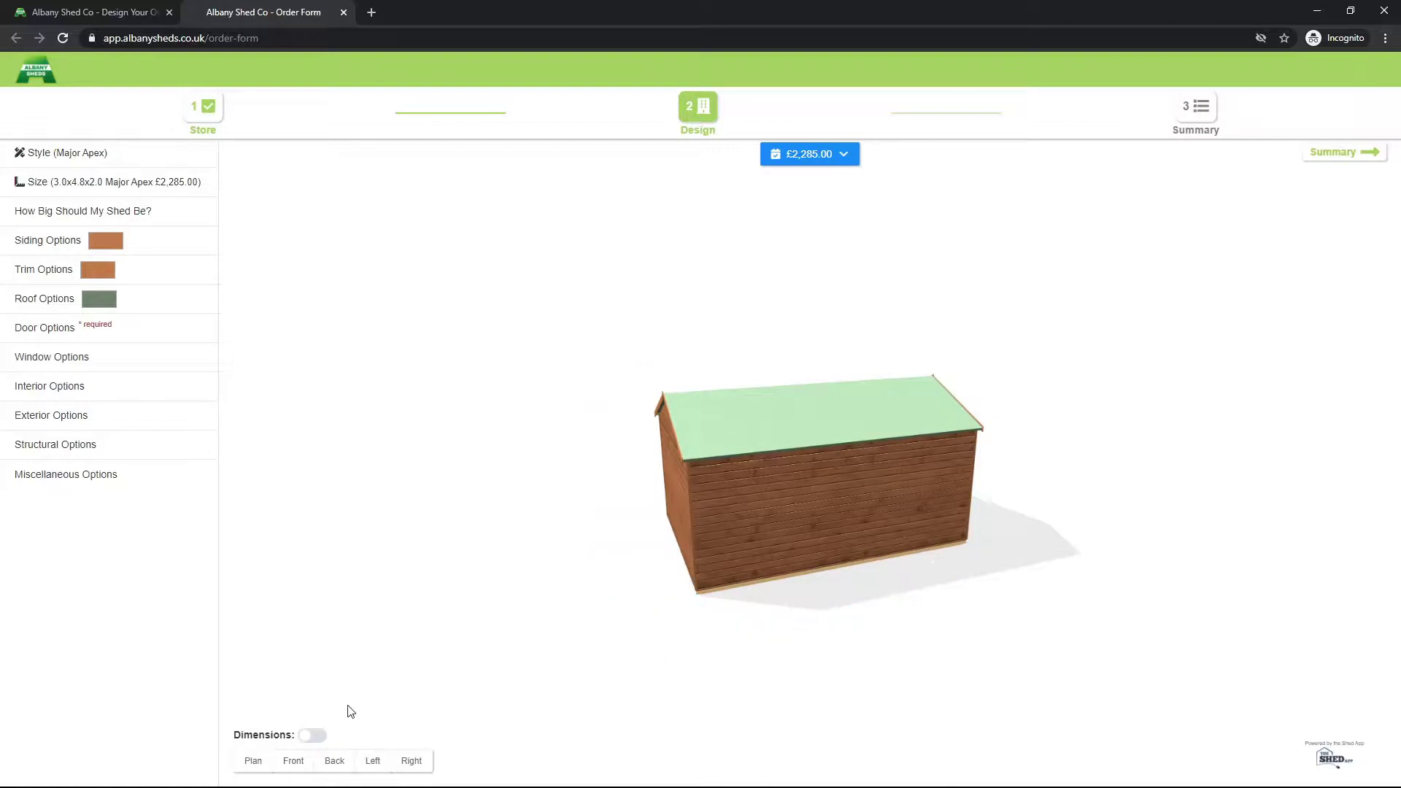
{"action": "left_click", "coordinate": [293, 762]}
{"action": "left_click", "coordinate": [334, 761]}
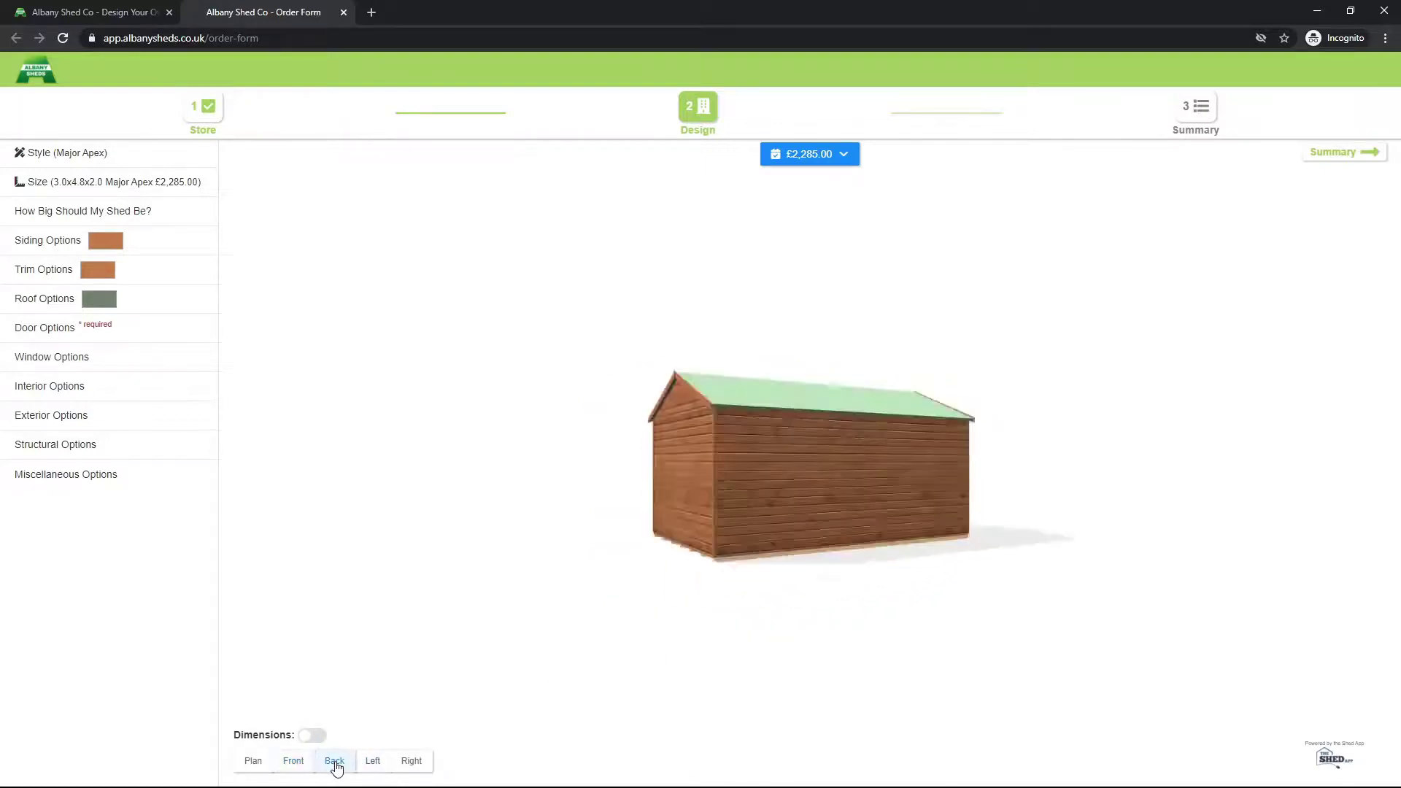
{"action": "left_click", "coordinate": [373, 761]}
{"action": "left_click", "coordinate": [412, 762]}
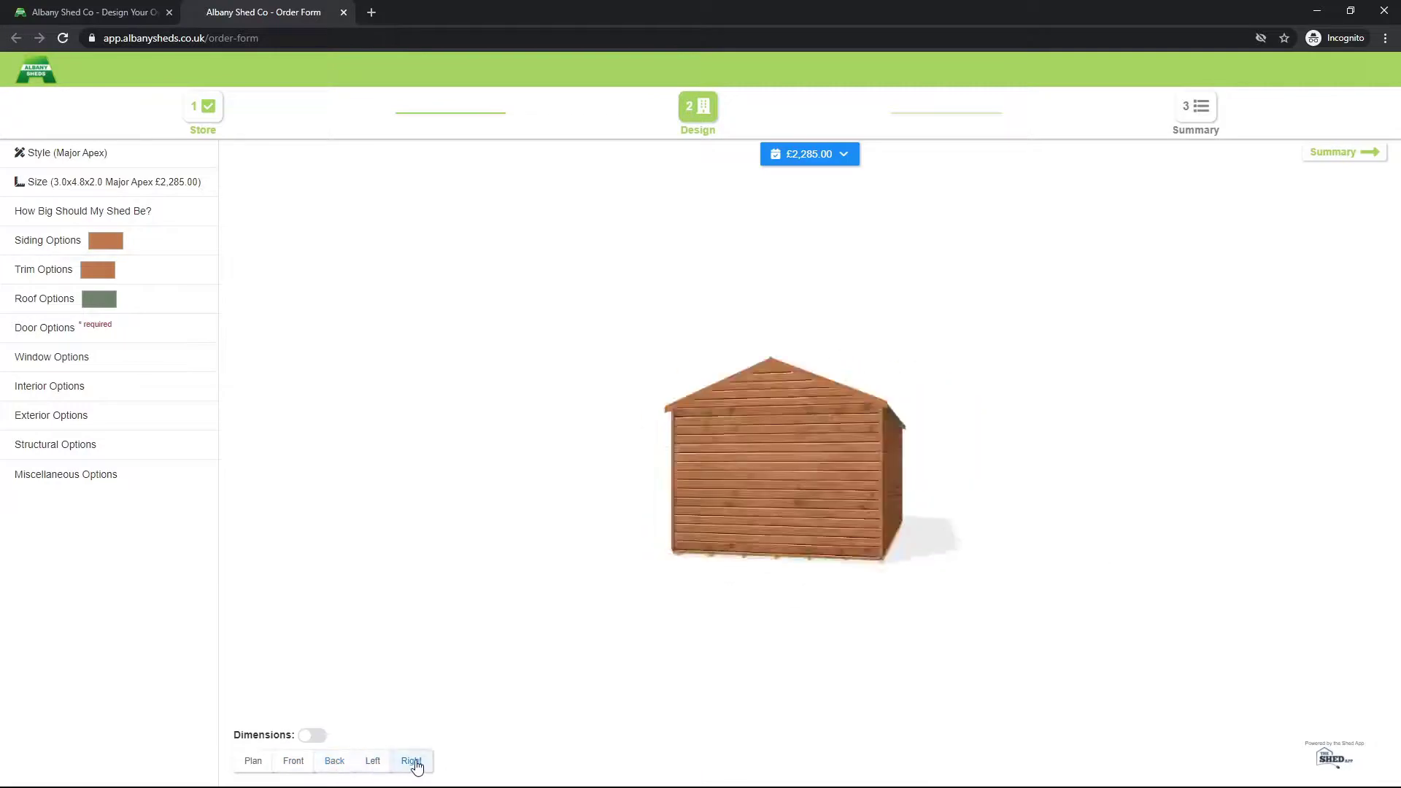
{"action": "left_click", "coordinate": [259, 763]}
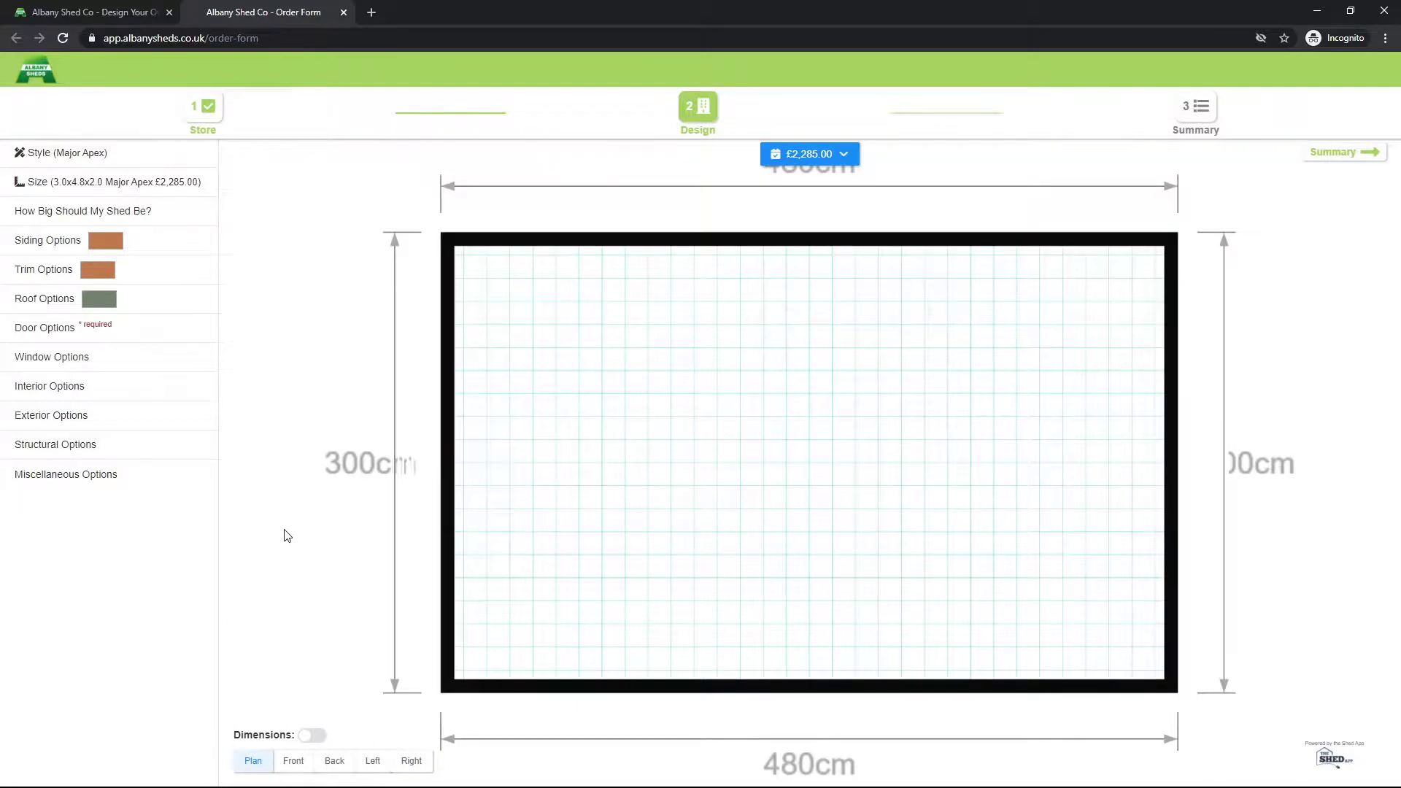
{"action": "left_click", "coordinate": [297, 762]}
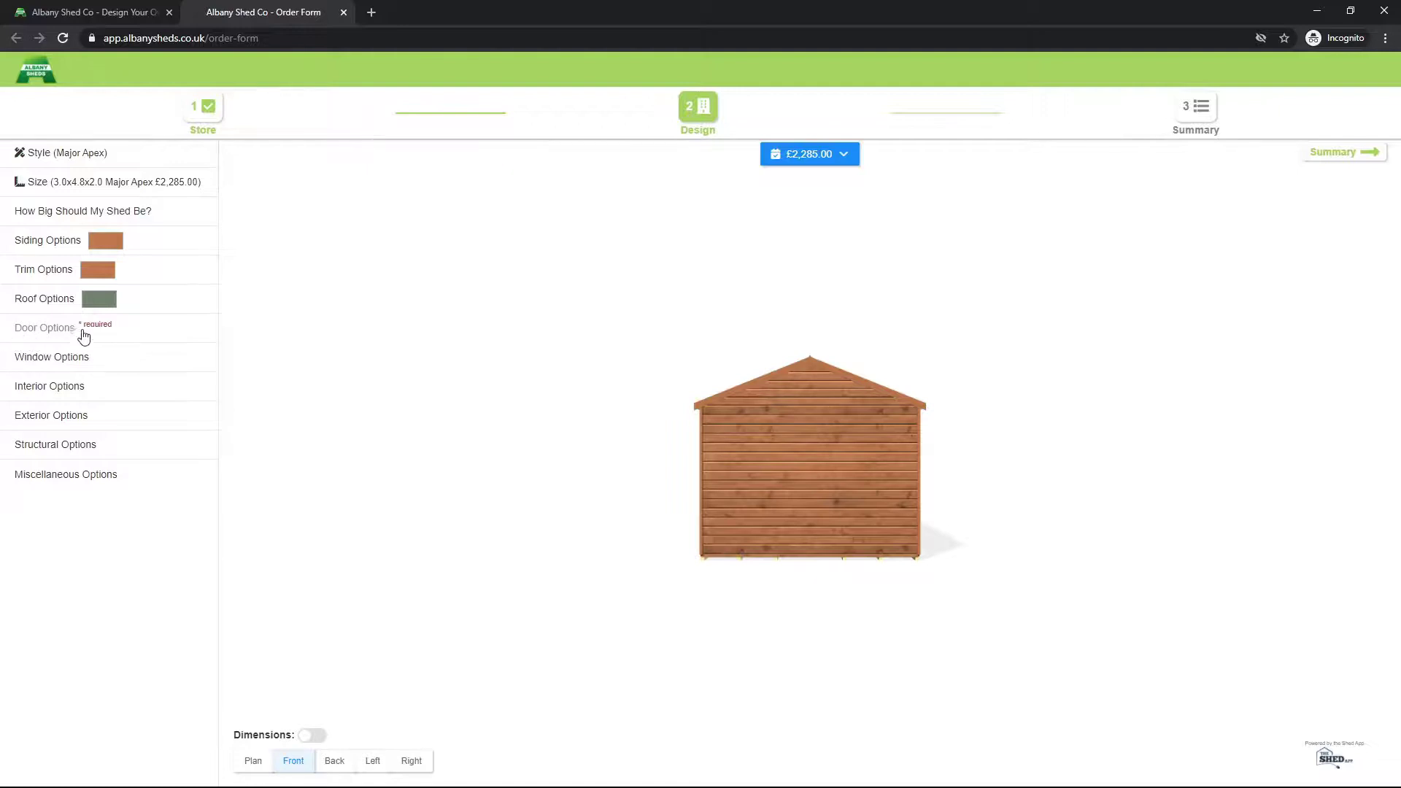
Step: Try a £129 door on the shed front, inspect it, then remove it
{"action": "left_click", "coordinate": [130, 335]}
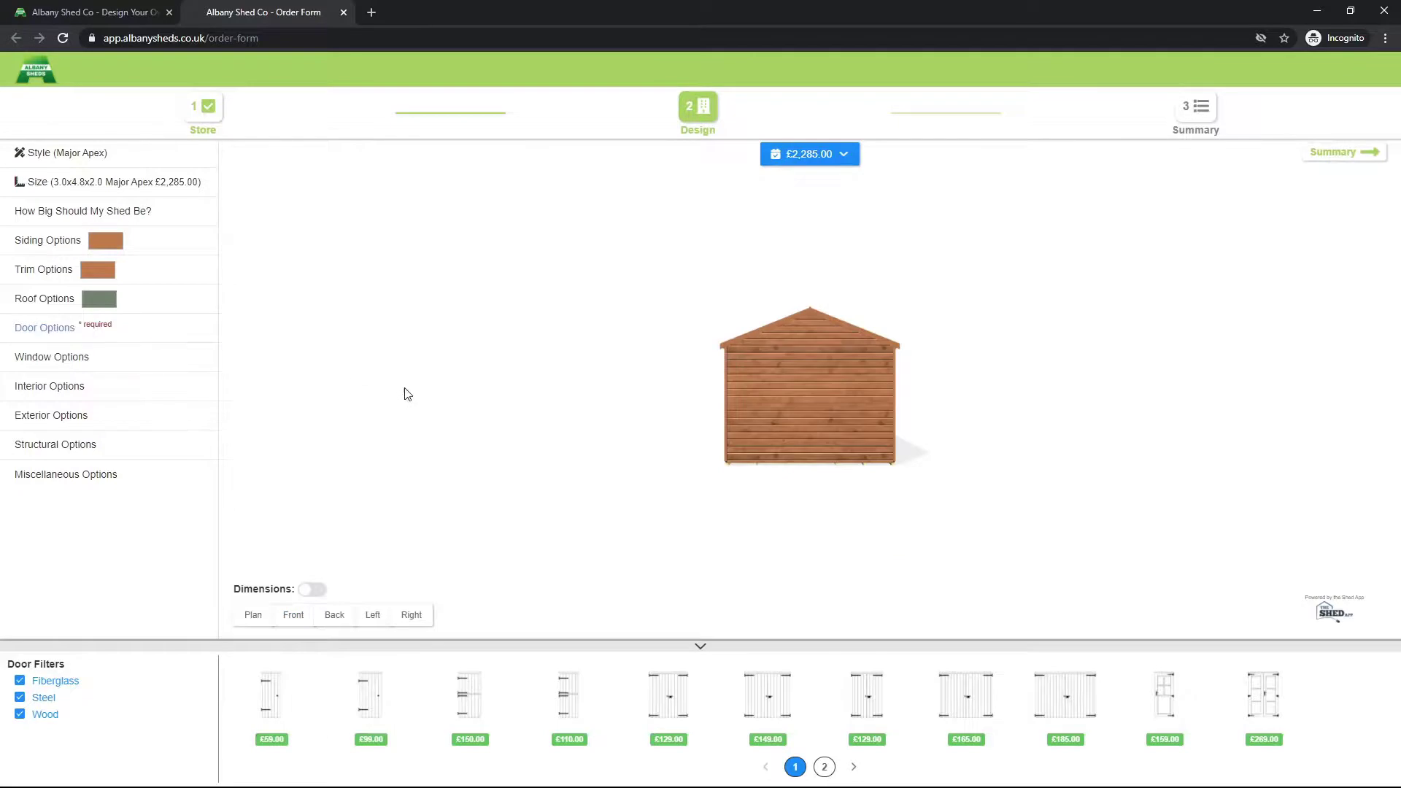
{"action": "left_click_drag", "start_coordinate": [670, 705], "coordinate": [815, 413]}
{"action": "left_click_drag", "start_coordinate": [932, 420], "coordinate": [915, 422]}
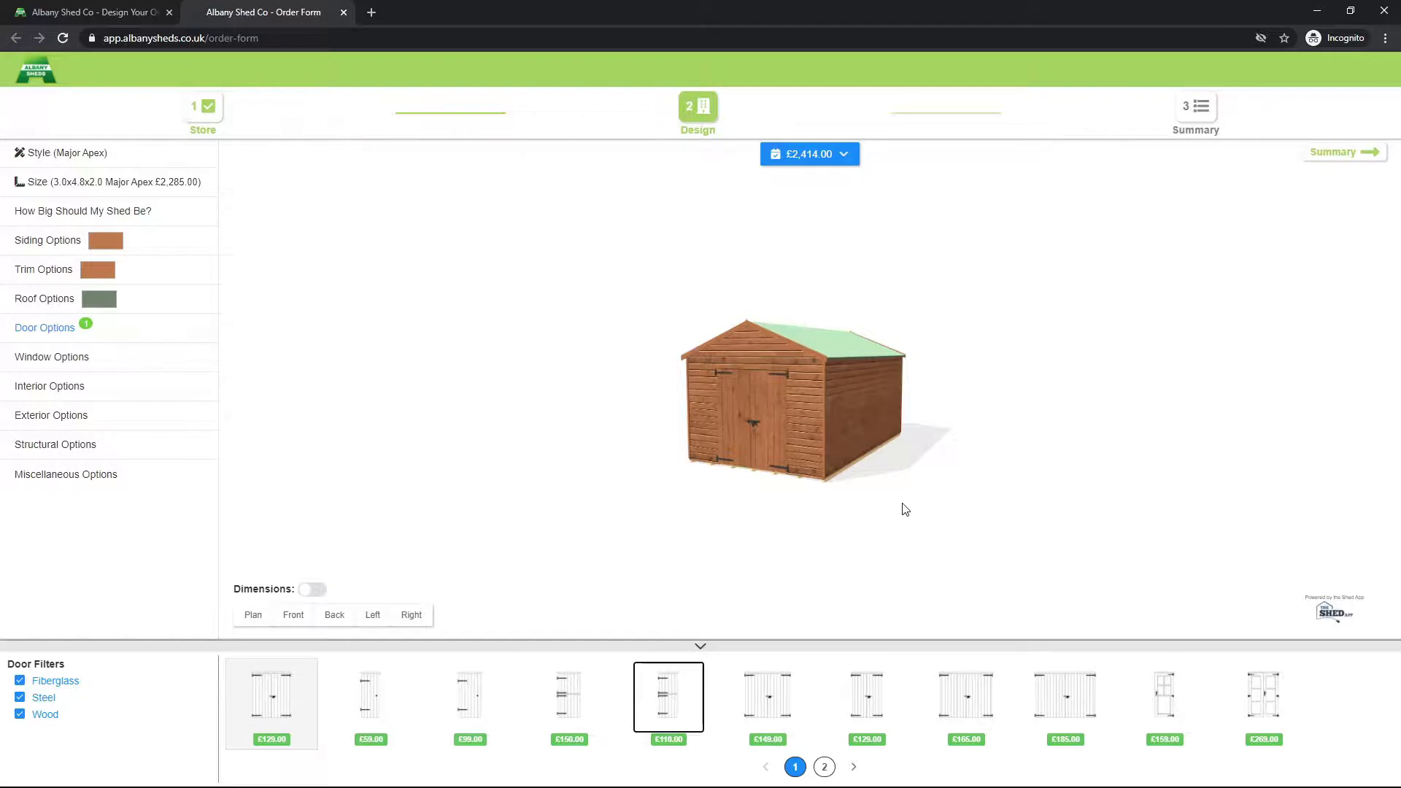
{"action": "left_click_drag", "start_coordinate": [814, 527], "coordinate": [923, 529]}
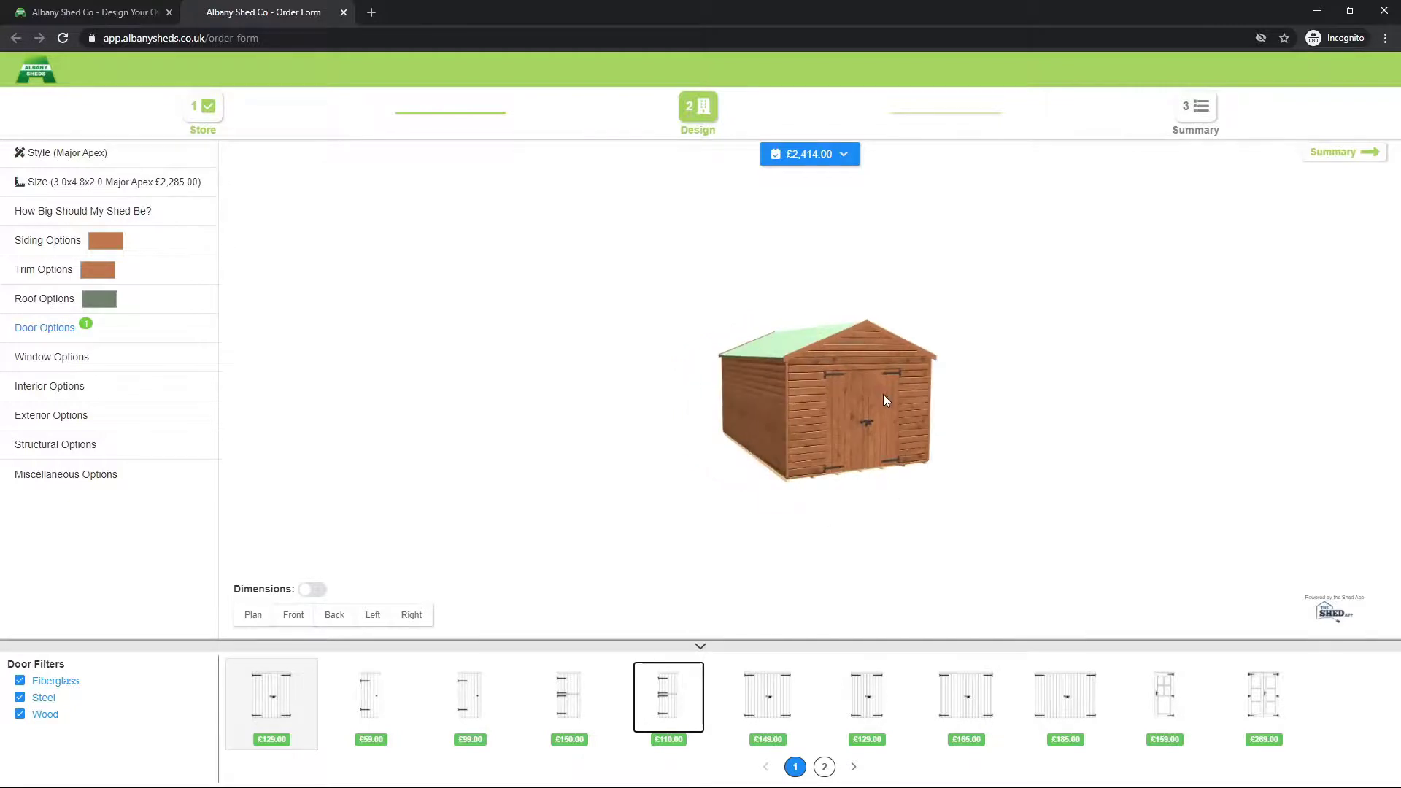
{"action": "scroll", "coordinate": [883, 400], "scroll_direction": "up", "scroll_amount": 2}
{"action": "left_click", "coordinate": [915, 388]}
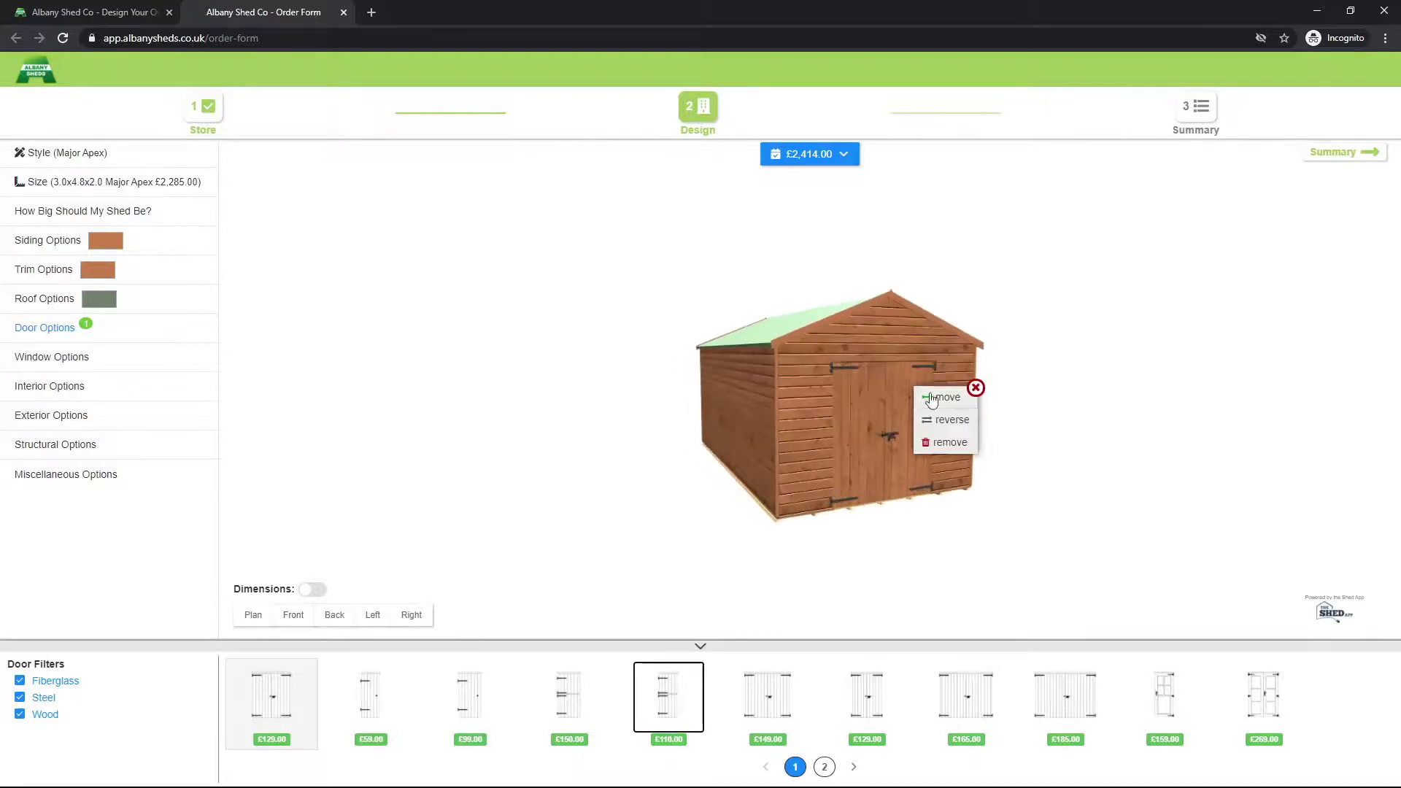
{"action": "left_click", "coordinate": [949, 444]}
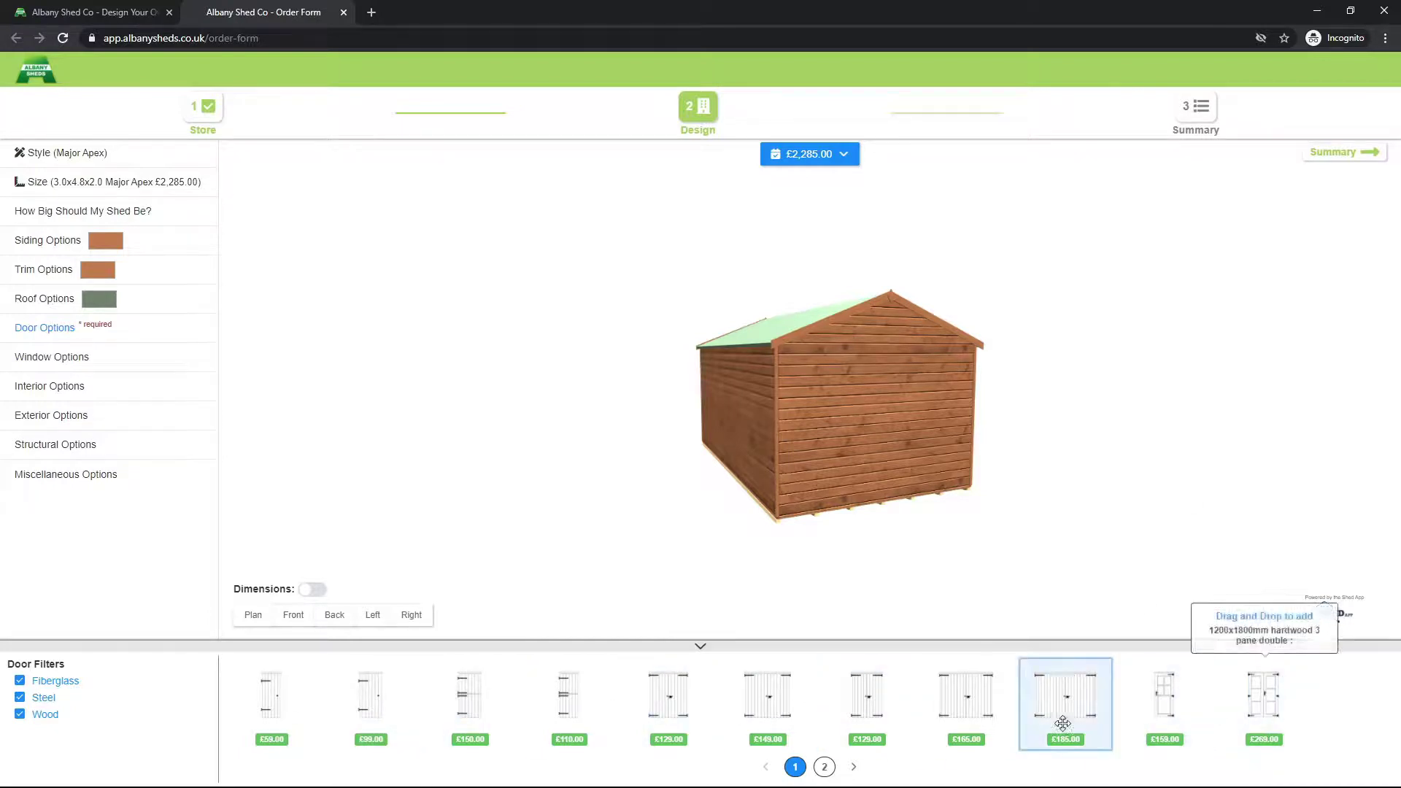
Step: Centre the £319 glazed modern double door on the front wall and check it on the plan
{"action": "left_click", "coordinate": [825, 768]}
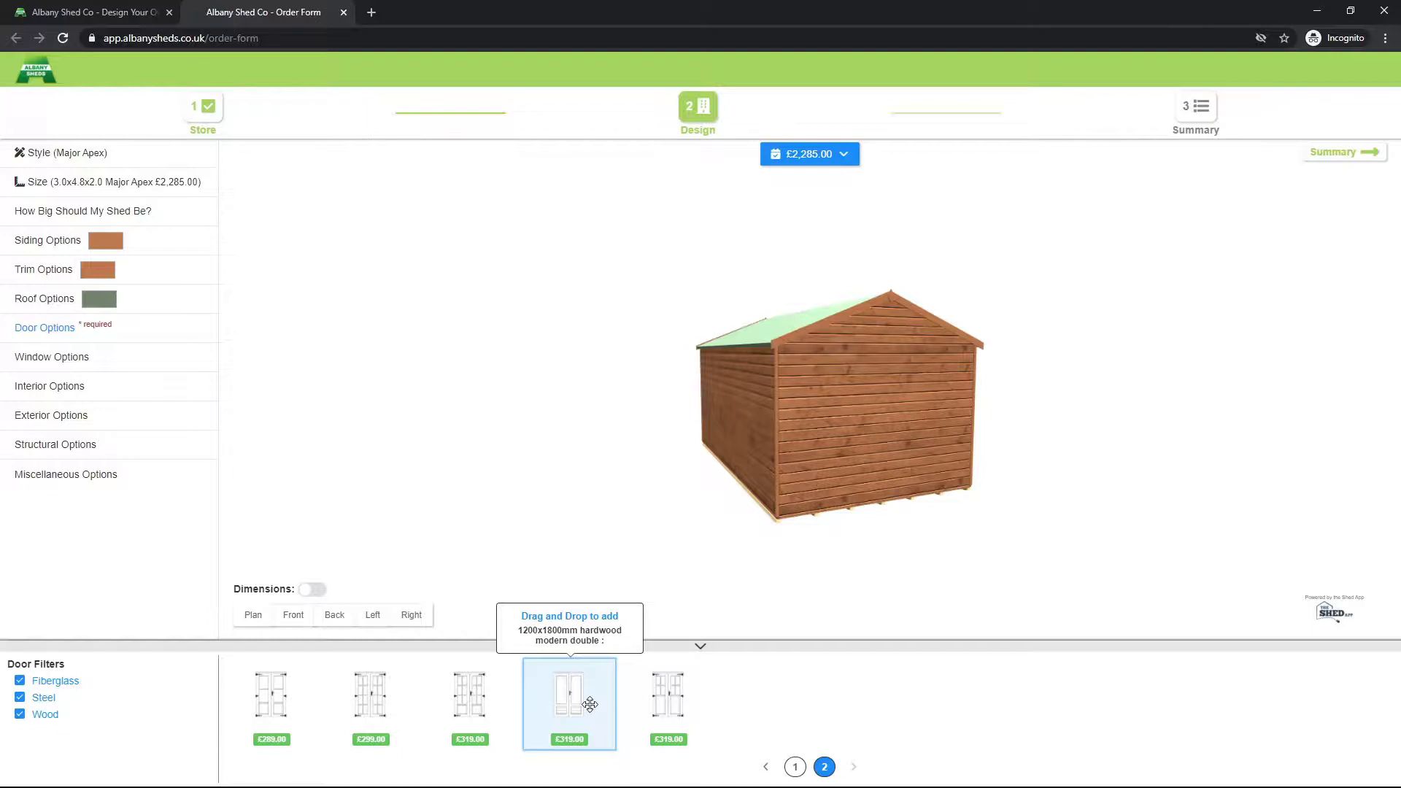
{"action": "left_click_drag", "start_coordinate": [604, 706], "coordinate": [912, 470]}
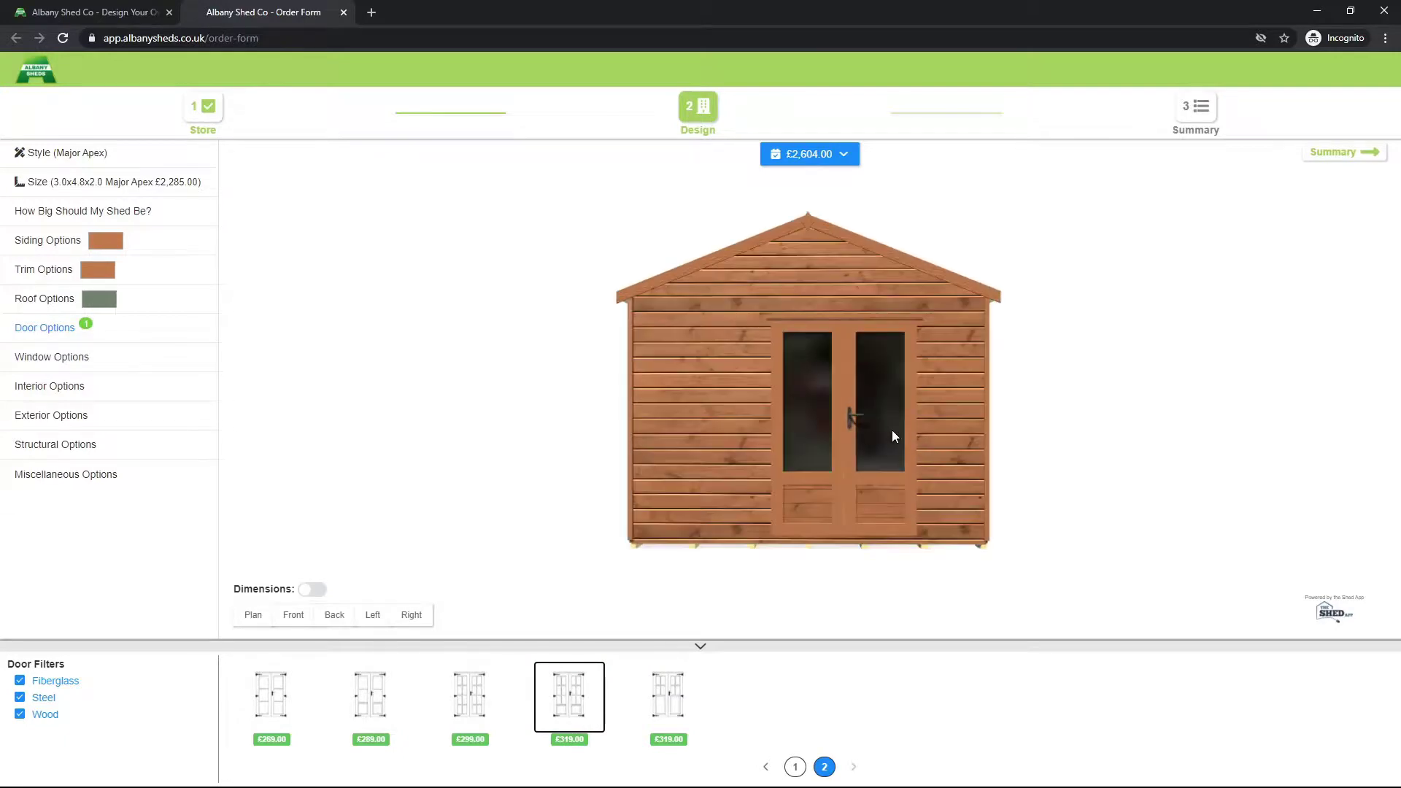
{"action": "left_click", "coordinate": [879, 429]}
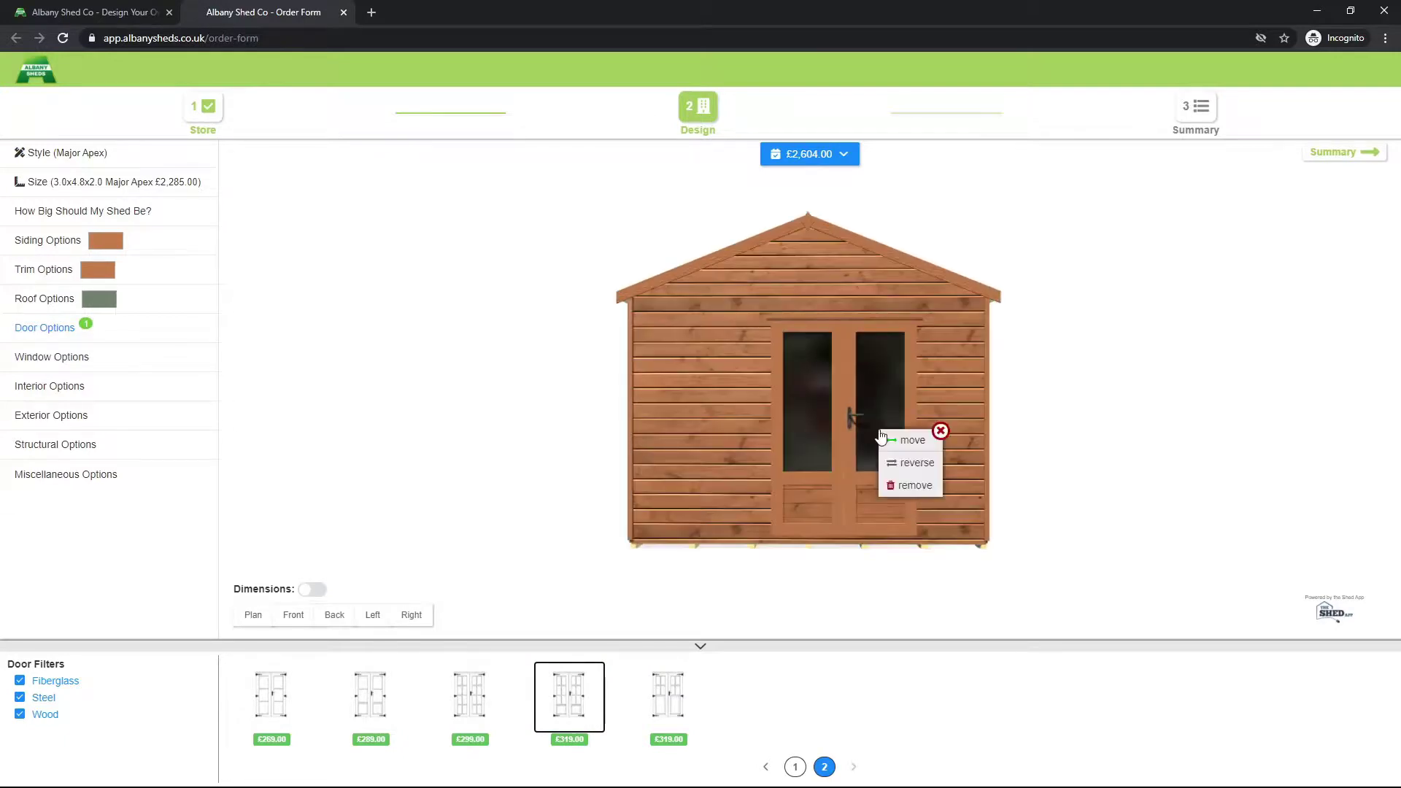
{"action": "left_click", "coordinate": [910, 442]}
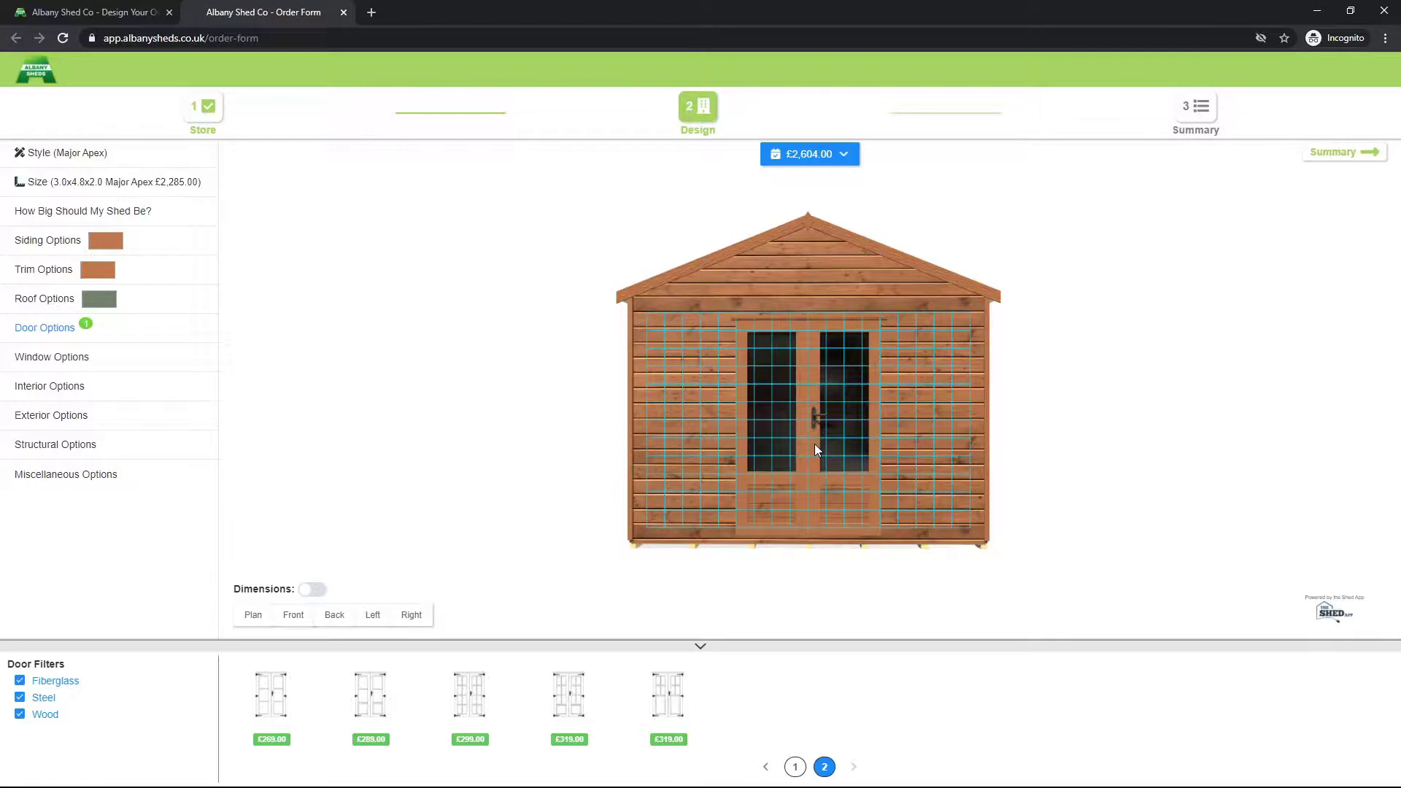
{"action": "left_click", "coordinate": [815, 444]}
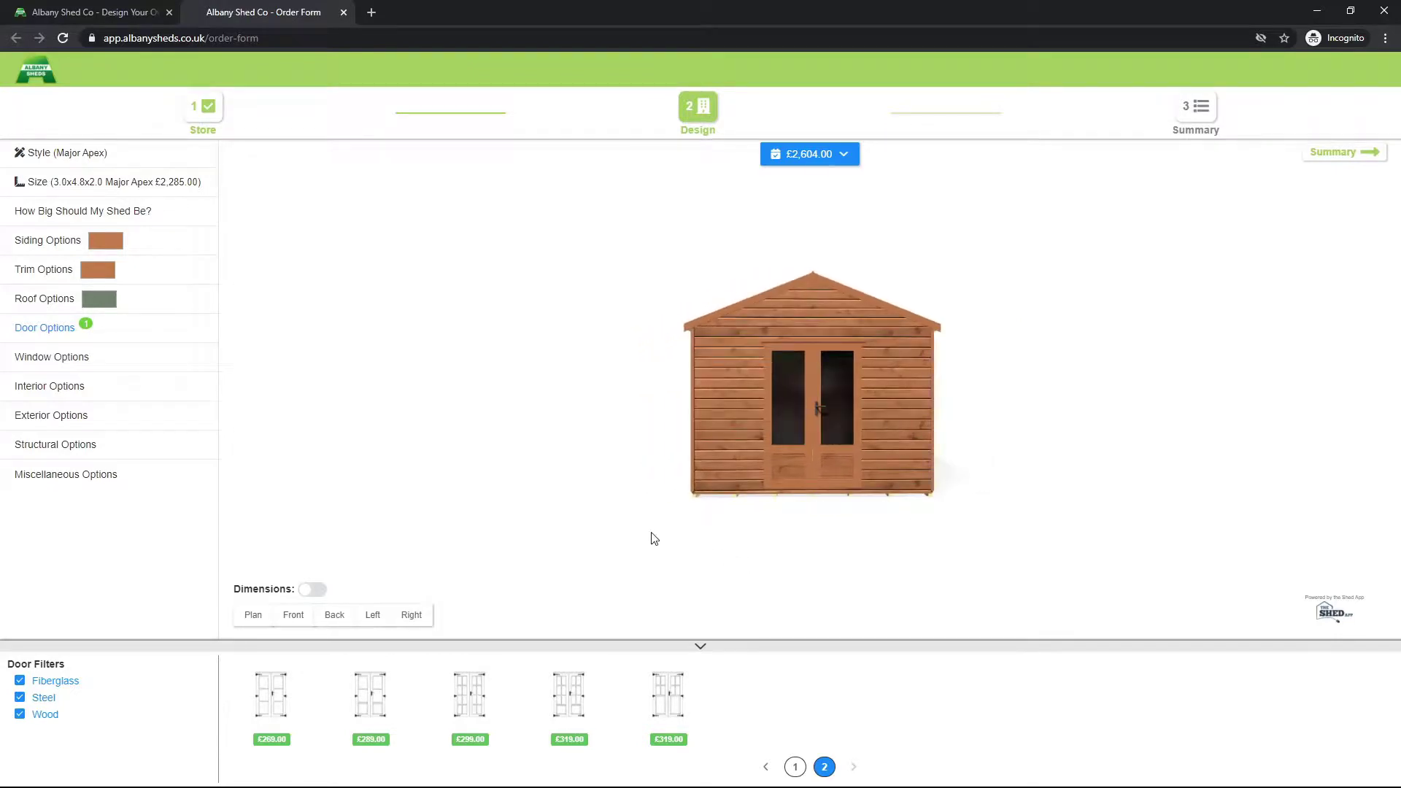
{"action": "left_click", "coordinate": [254, 623]}
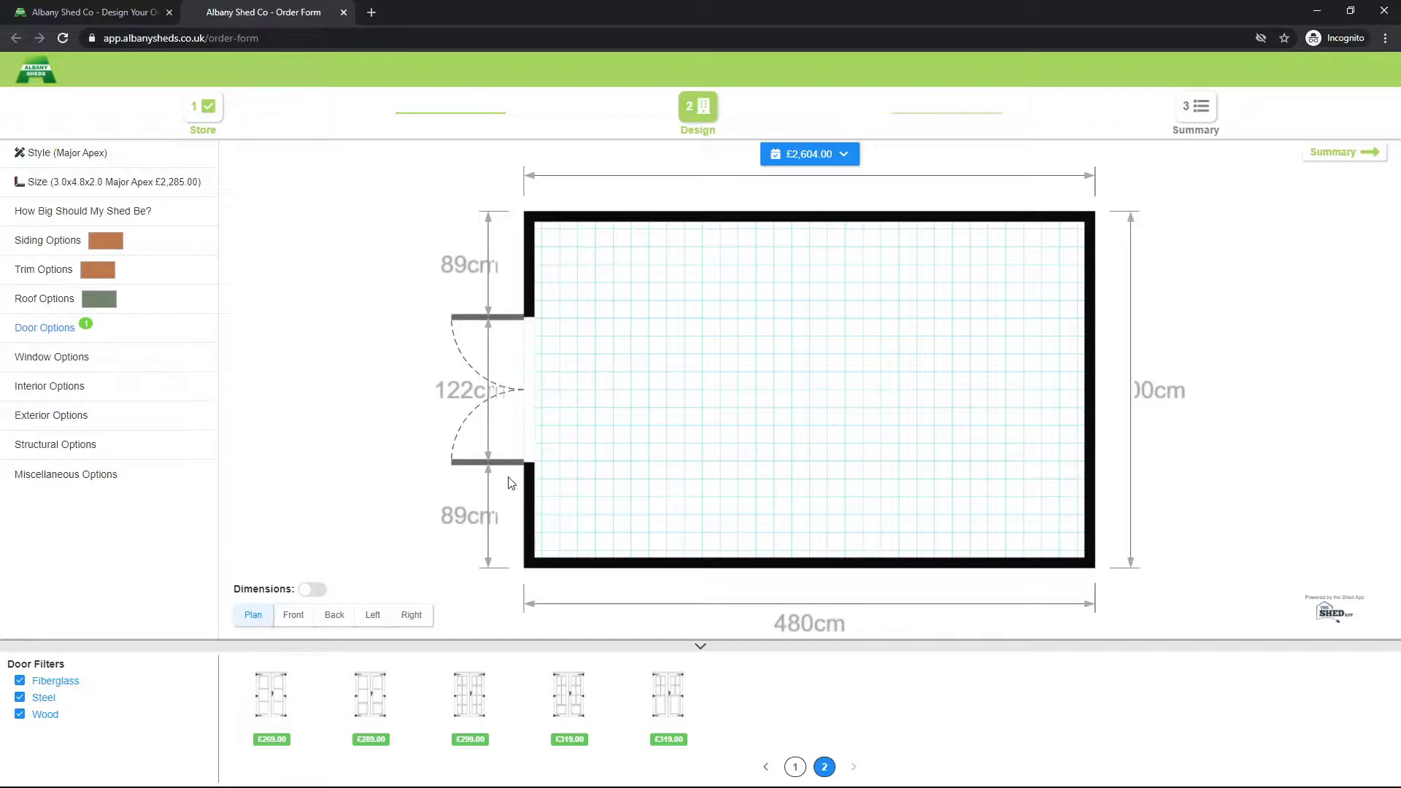
{"action": "left_click", "coordinate": [531, 394]}
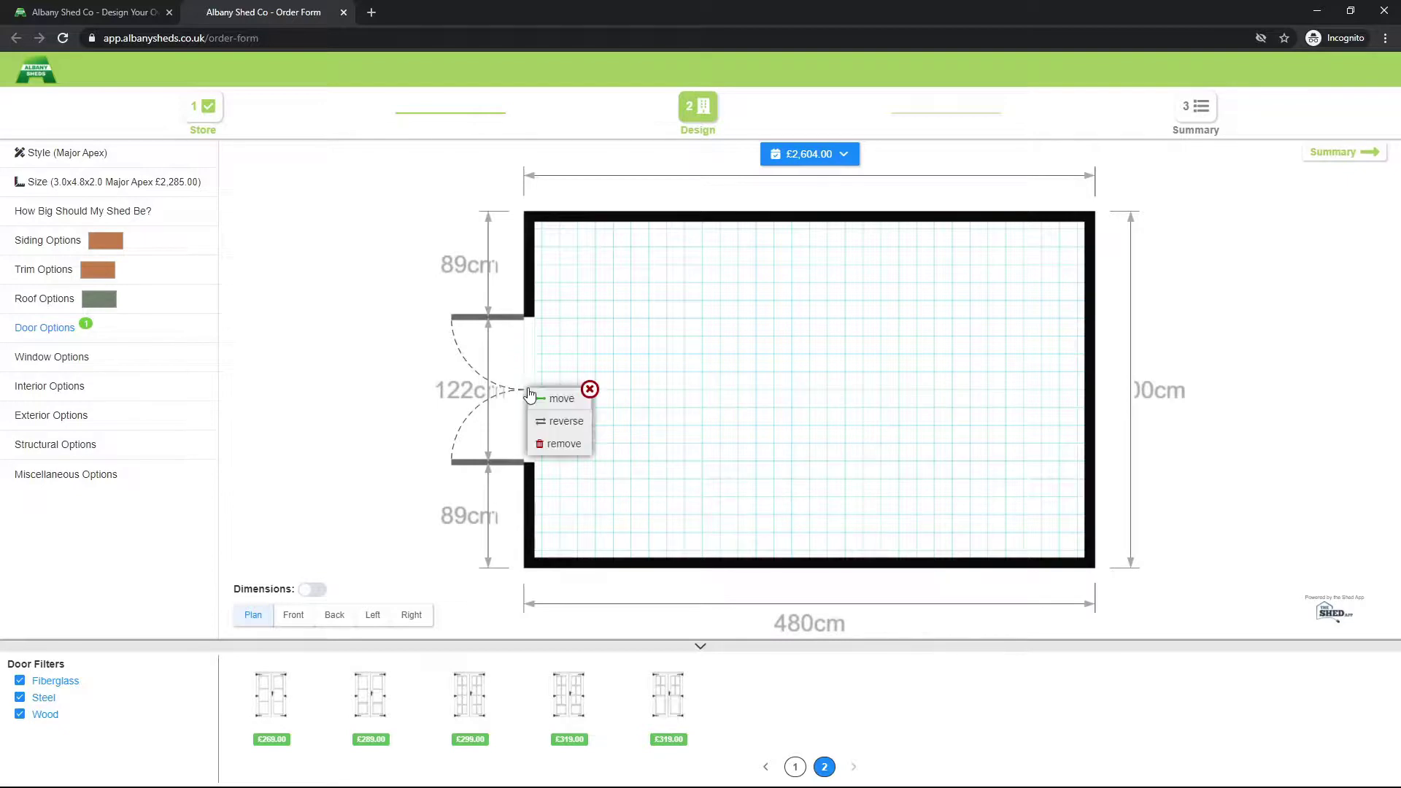
{"action": "left_click", "coordinate": [549, 402]}
{"action": "left_click_drag", "start_coordinate": [546, 398], "coordinate": [527, 400]}
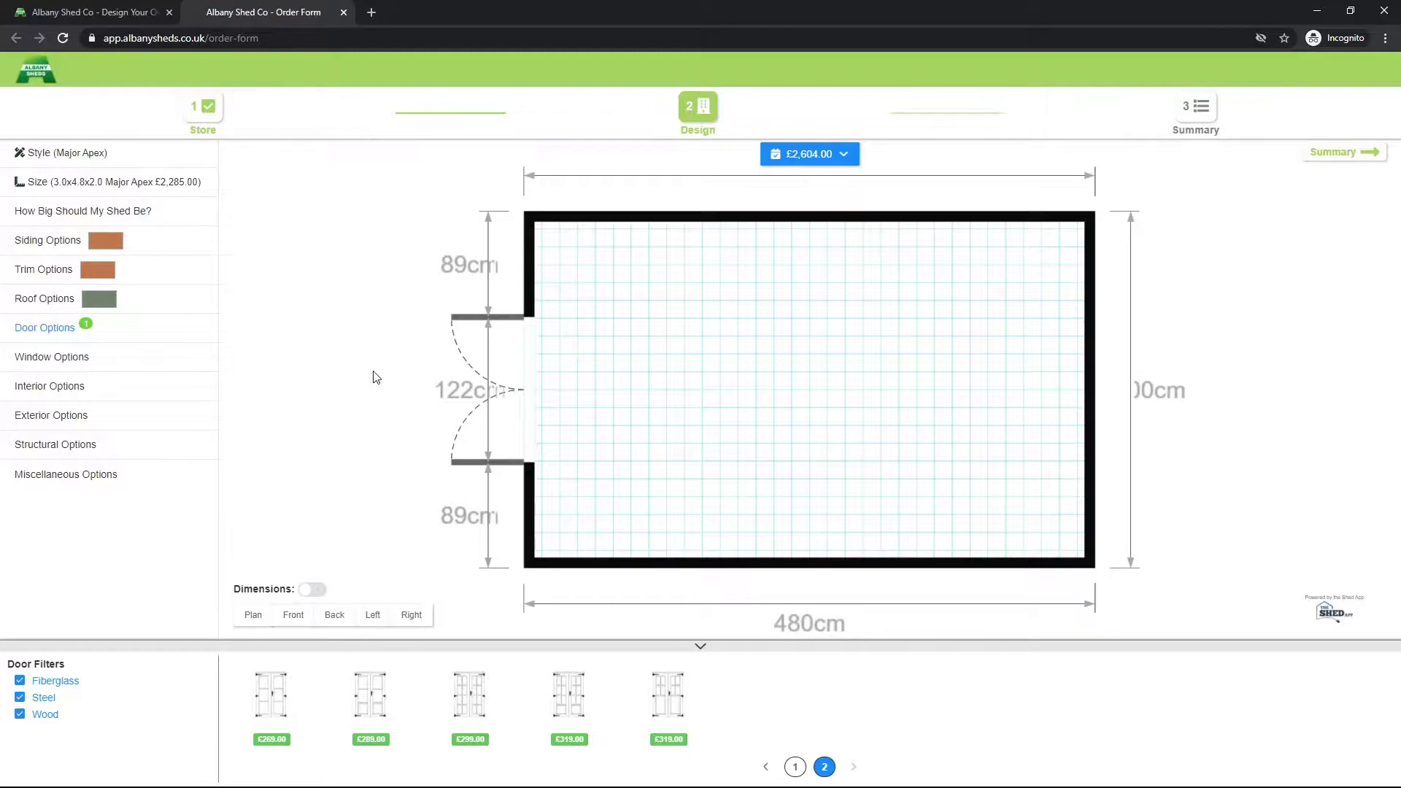
{"action": "left_click", "coordinate": [294, 615]}
{"action": "left_click_drag", "start_coordinate": [303, 476], "coordinate": [365, 474]}
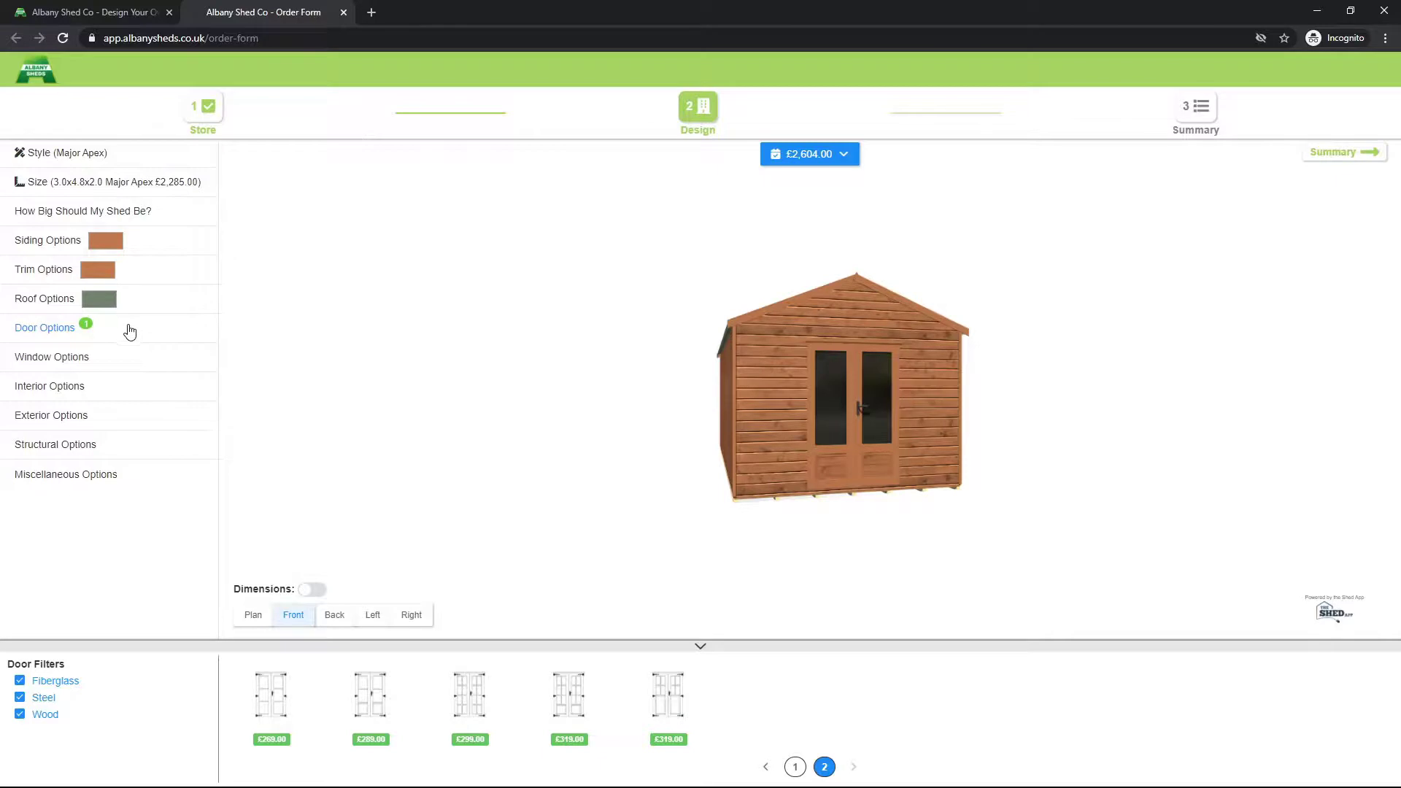
Step: Add the £159 535x1305mm tall window left of the door plus a hardwood window on the front
{"action": "left_click", "coordinate": [113, 365]}
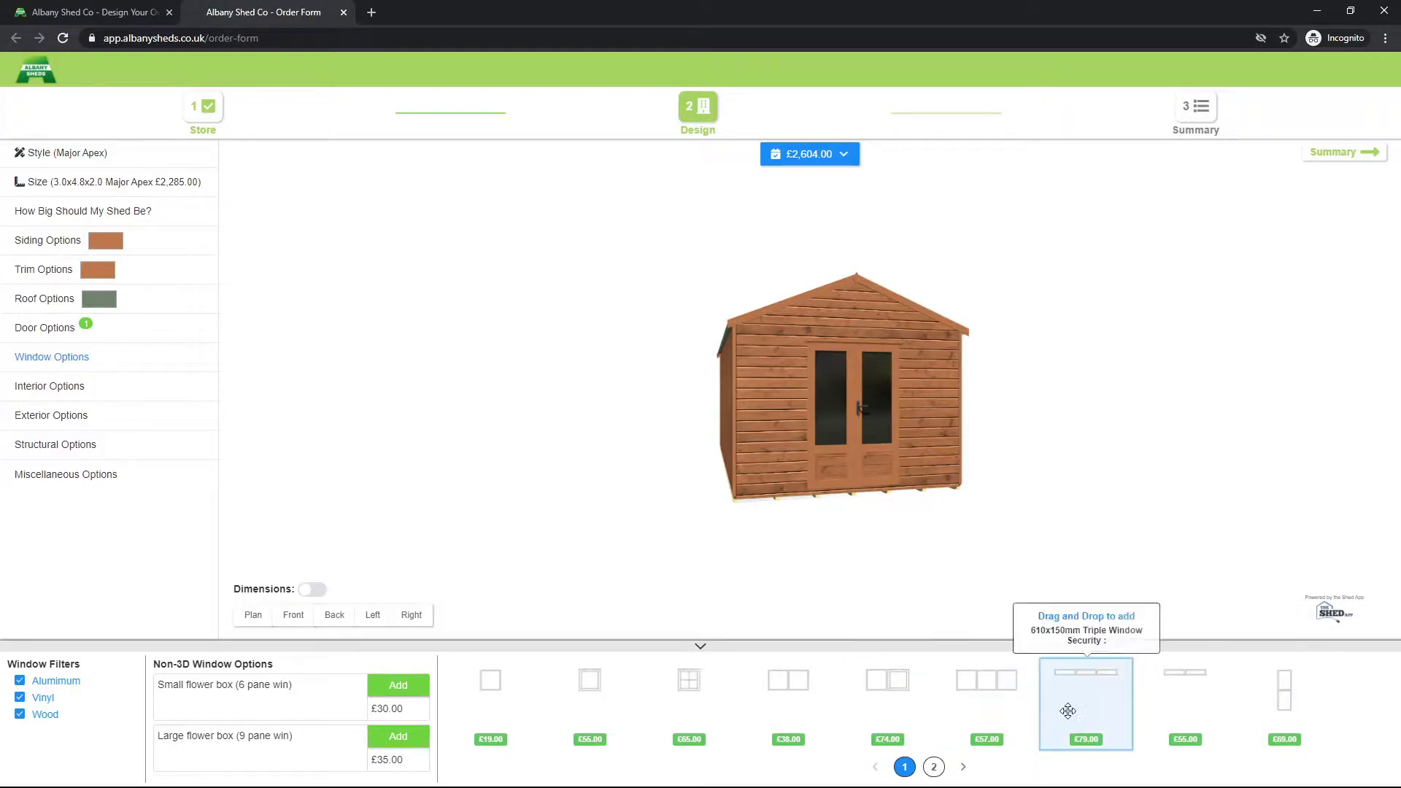
{"action": "left_click", "coordinate": [935, 767]}
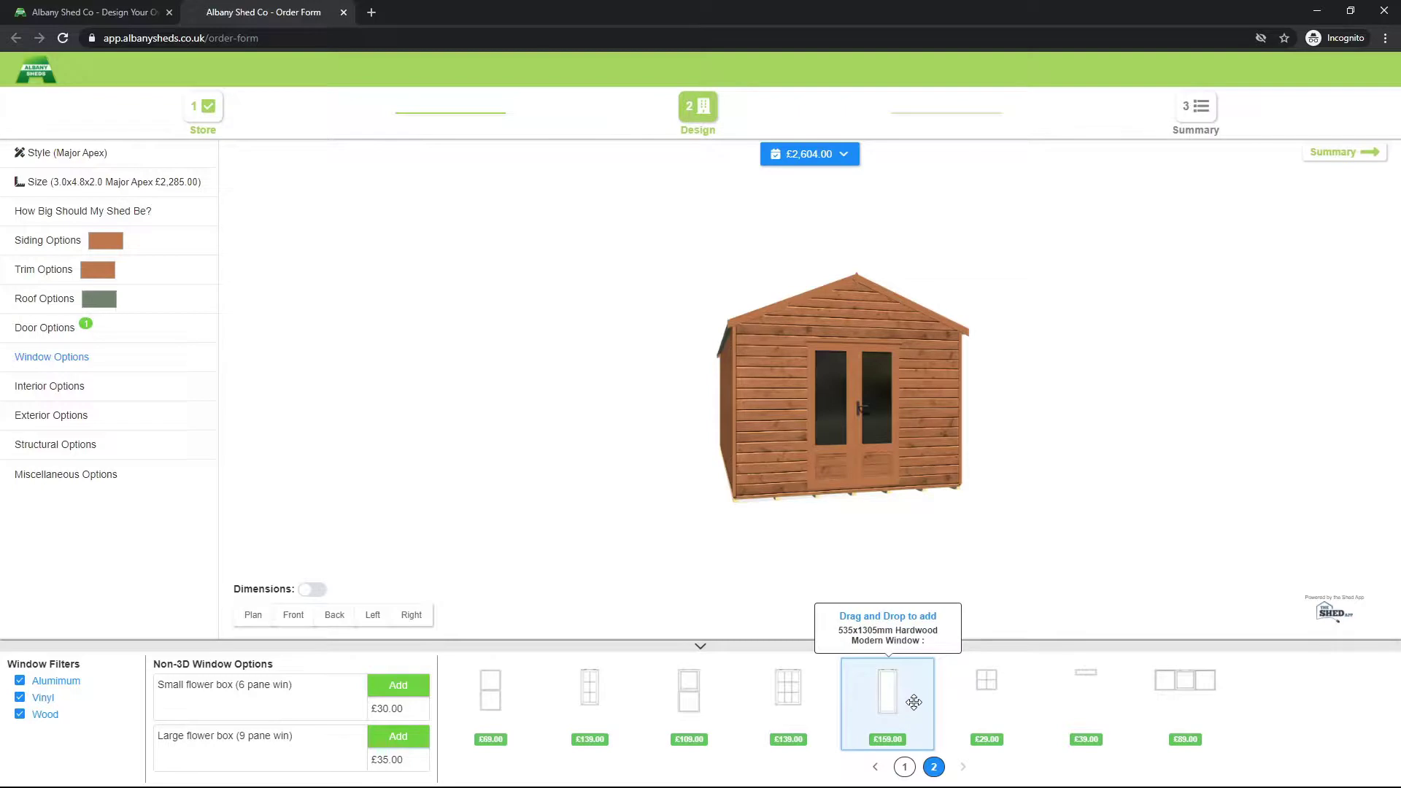
{"action": "left_click_drag", "start_coordinate": [914, 702], "coordinate": [772, 415]}
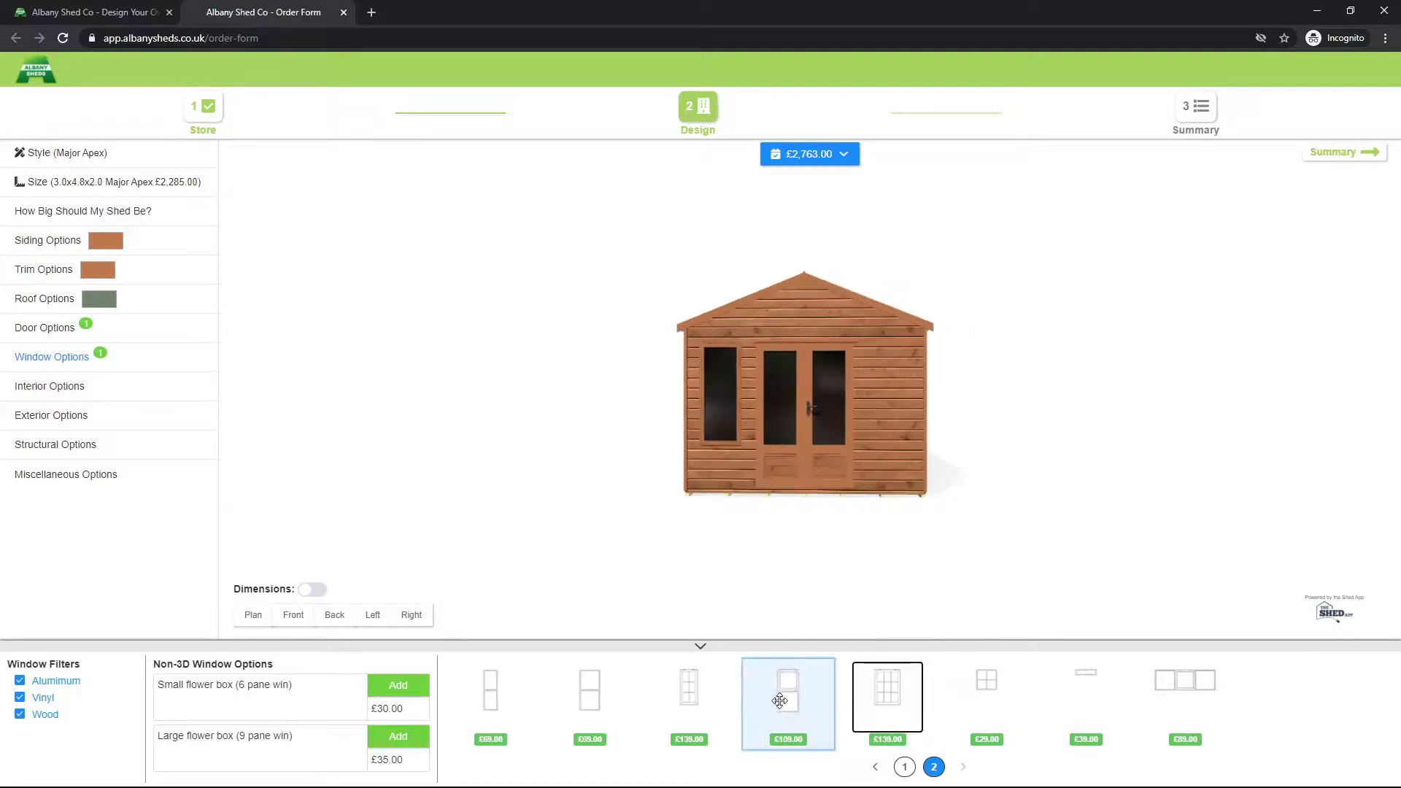
{"action": "left_click", "coordinate": [905, 767]}
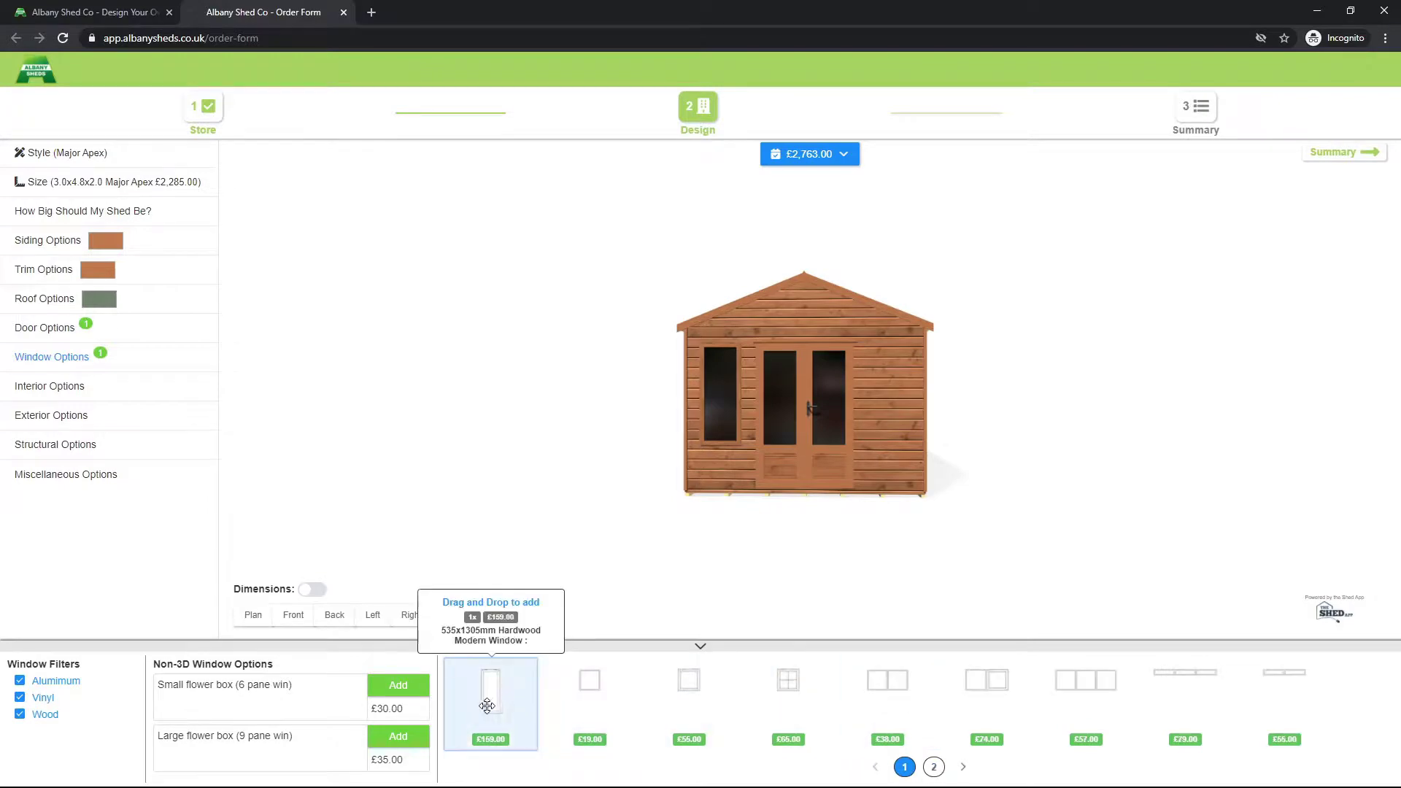
{"action": "left_click_drag", "start_coordinate": [489, 706], "coordinate": [887, 434]}
Step: Add two more windows along the long side wall
{"action": "left_click_drag", "start_coordinate": [945, 470], "coordinate": [895, 485]}
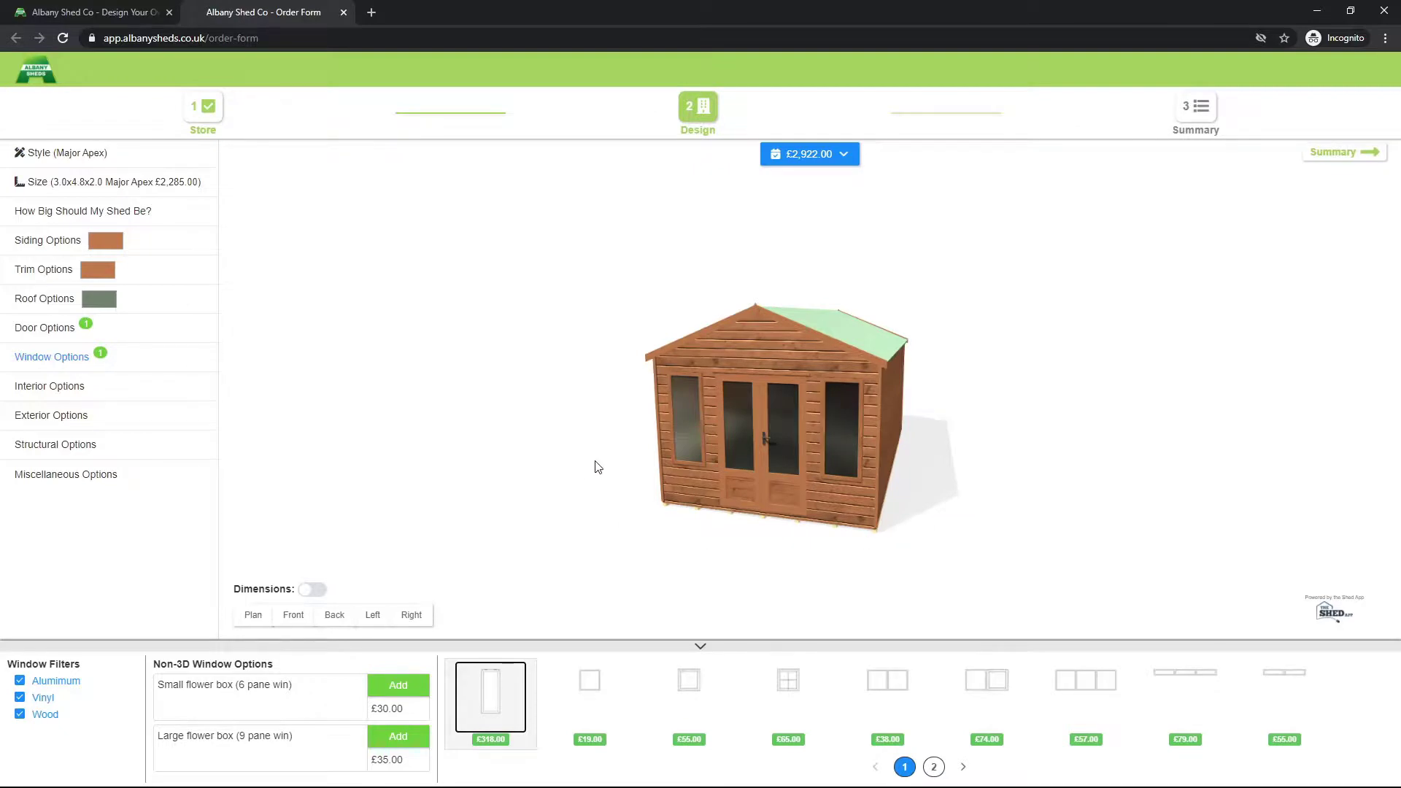
{"action": "left_click_drag", "start_coordinate": [597, 467], "coordinate": [716, 463]}
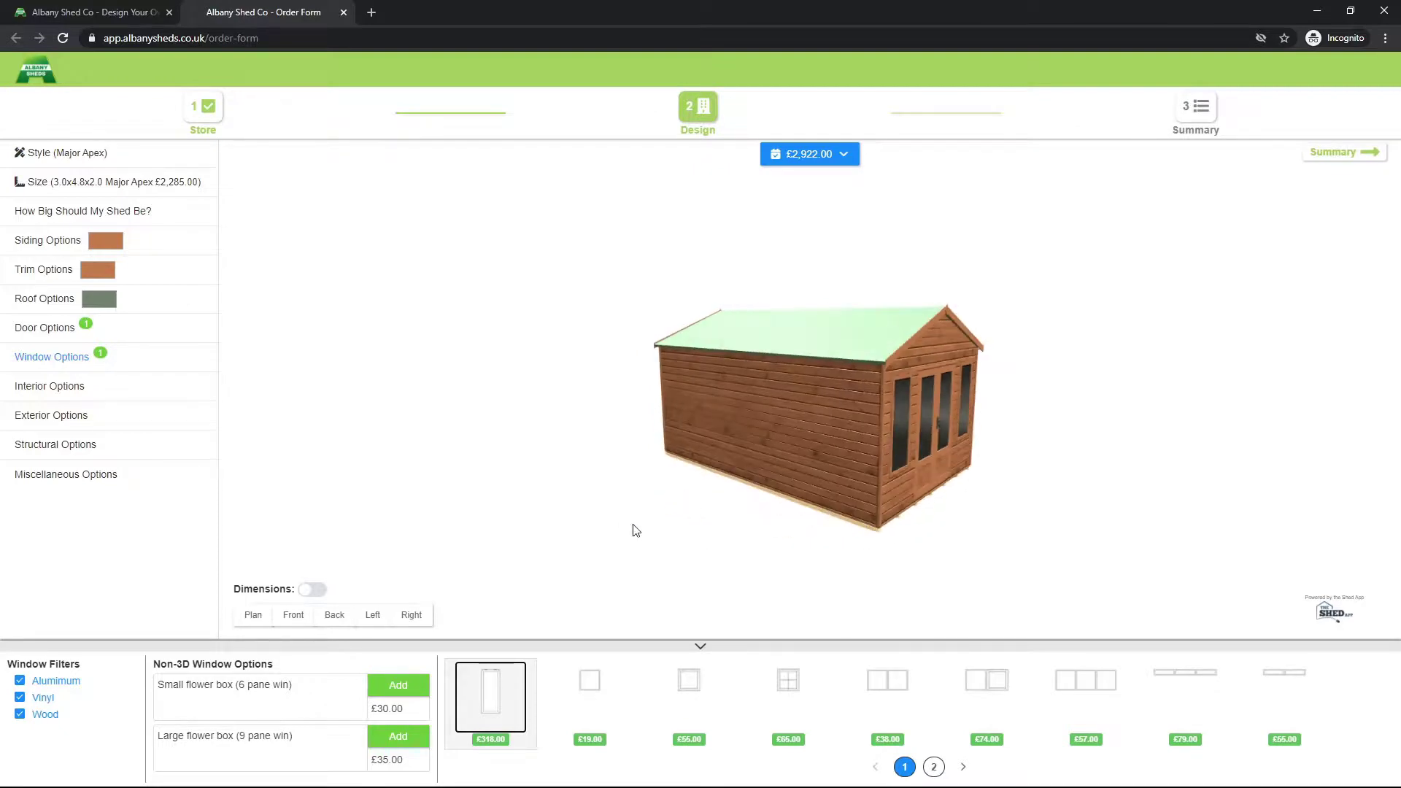
{"action": "left_click_drag", "start_coordinate": [491, 698], "coordinate": [844, 455]}
{"action": "left_click_drag", "start_coordinate": [556, 667], "coordinate": [796, 435]}
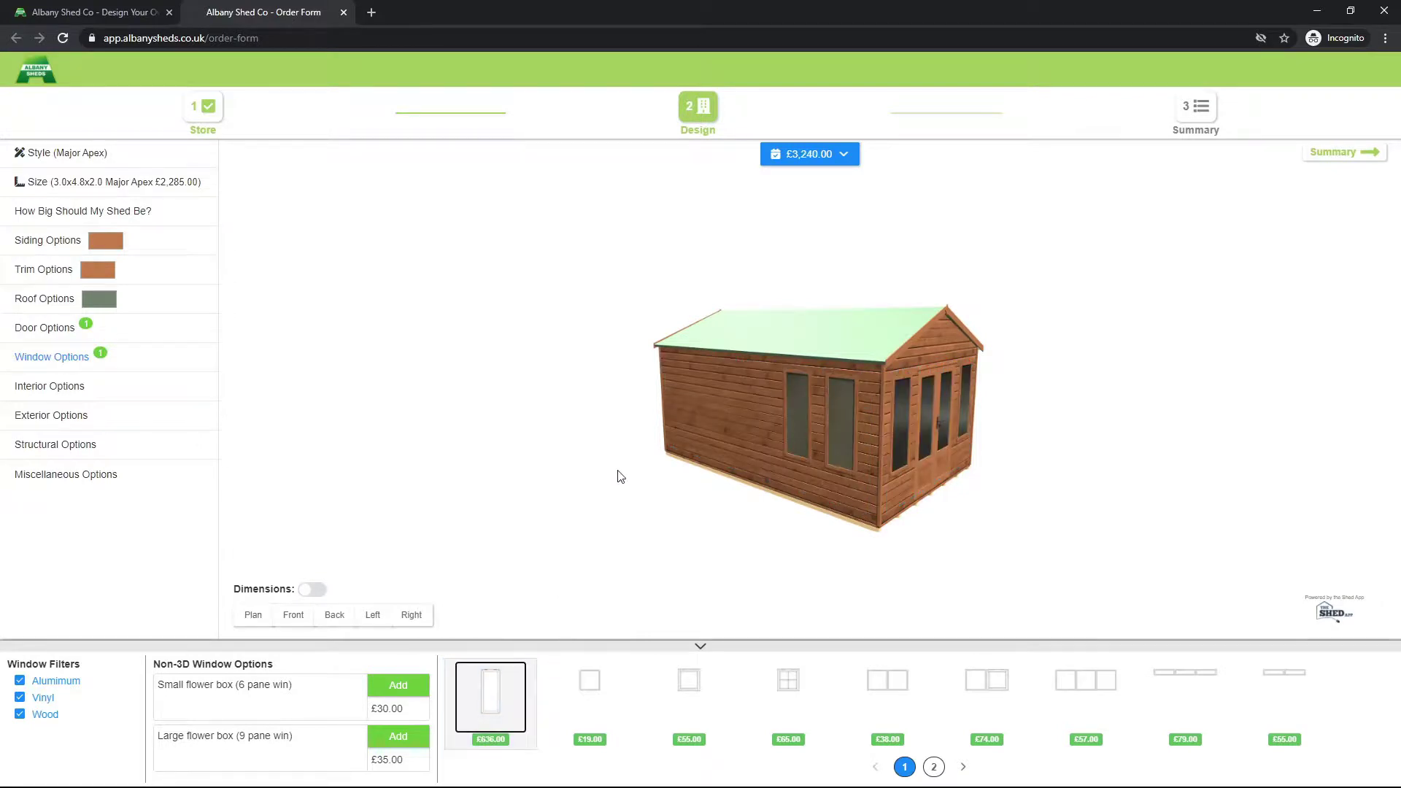
{"action": "left_click_drag", "start_coordinate": [629, 475], "coordinate": [728, 463]}
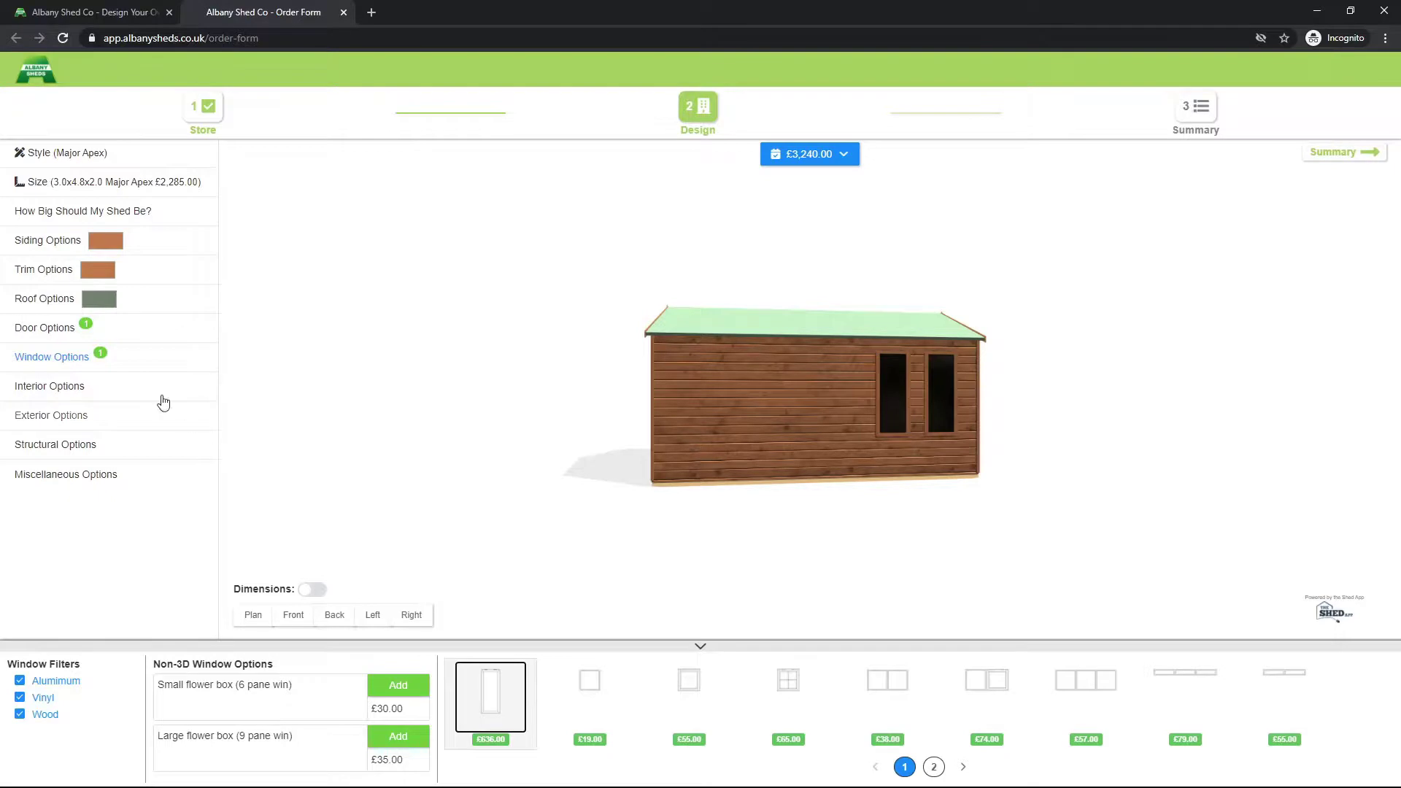
Step: Add the £165 'Partition (same width as gable)' from Interior Options
{"action": "left_click", "coordinate": [106, 387]}
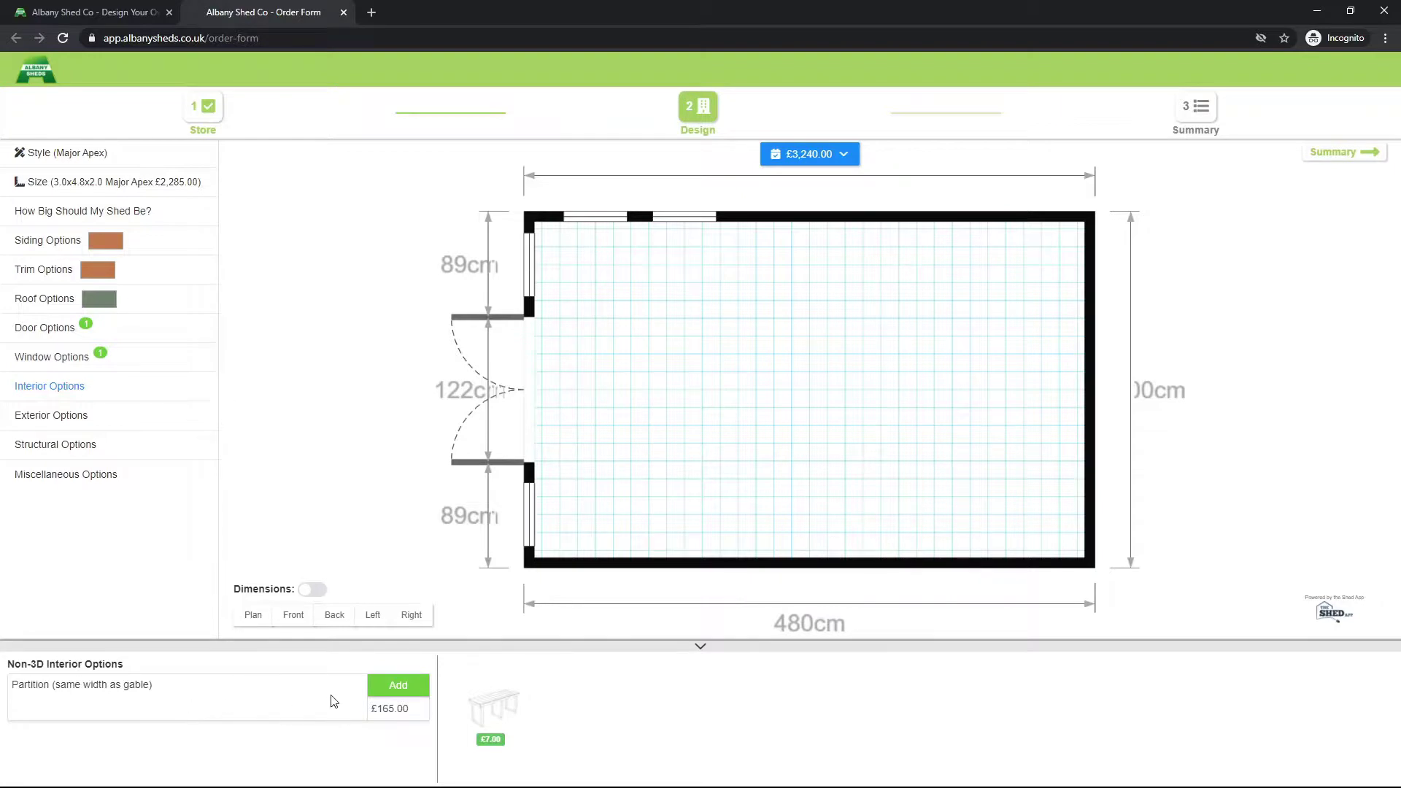
{"action": "left_click", "coordinate": [411, 691]}
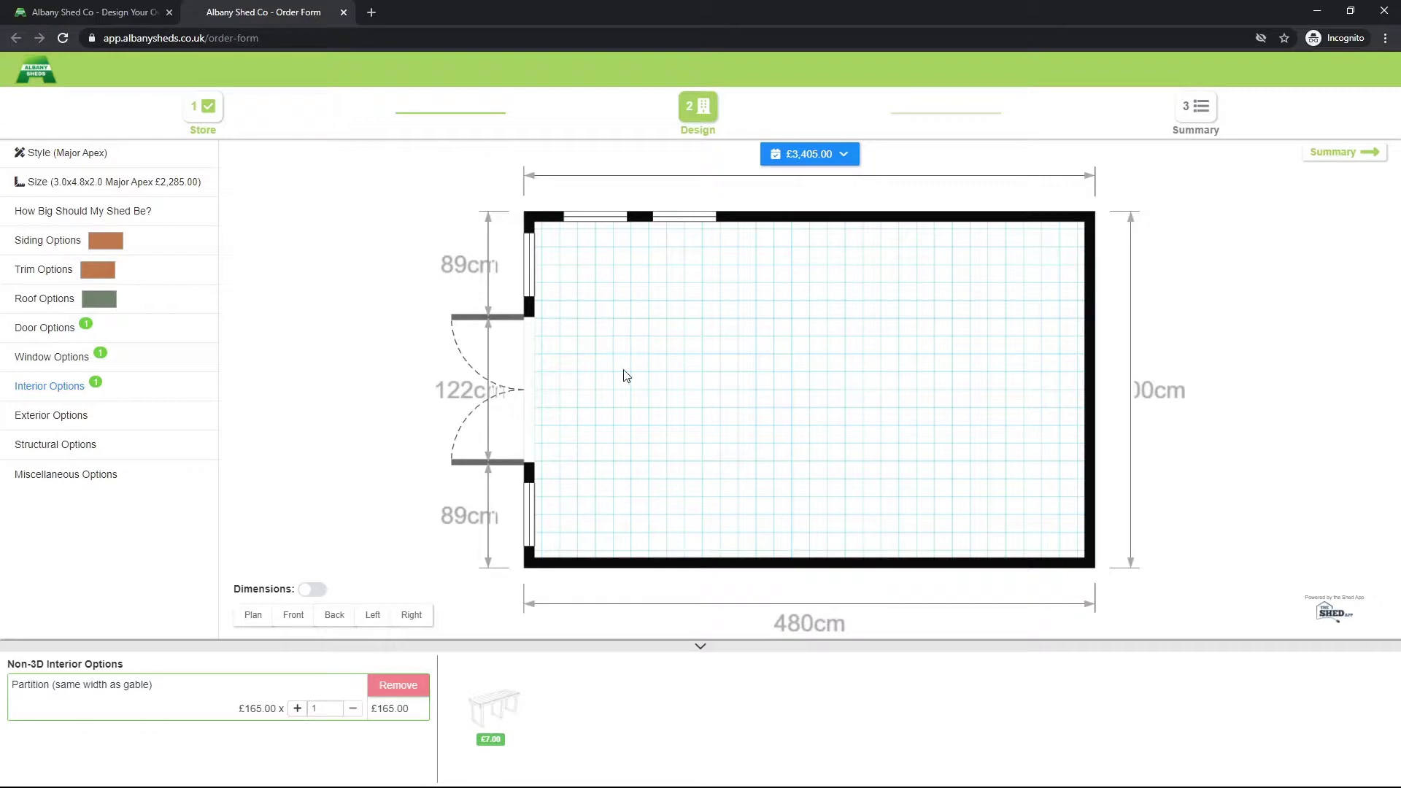
Step: Place the £59 single wood door on the long side wall with hinges reversed
{"action": "left_click", "coordinate": [120, 329]}
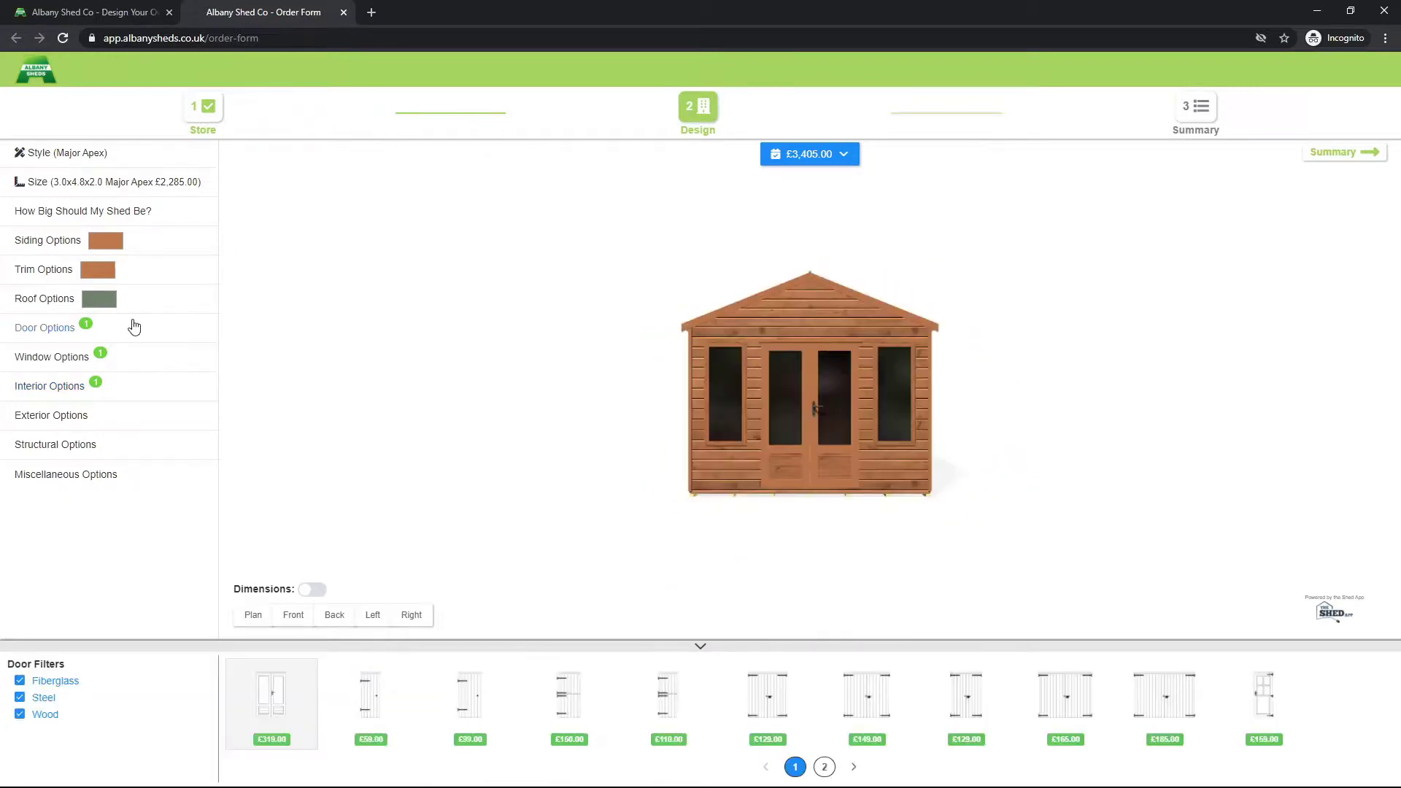
{"action": "left_click_drag", "start_coordinate": [605, 491], "coordinate": [682, 485]}
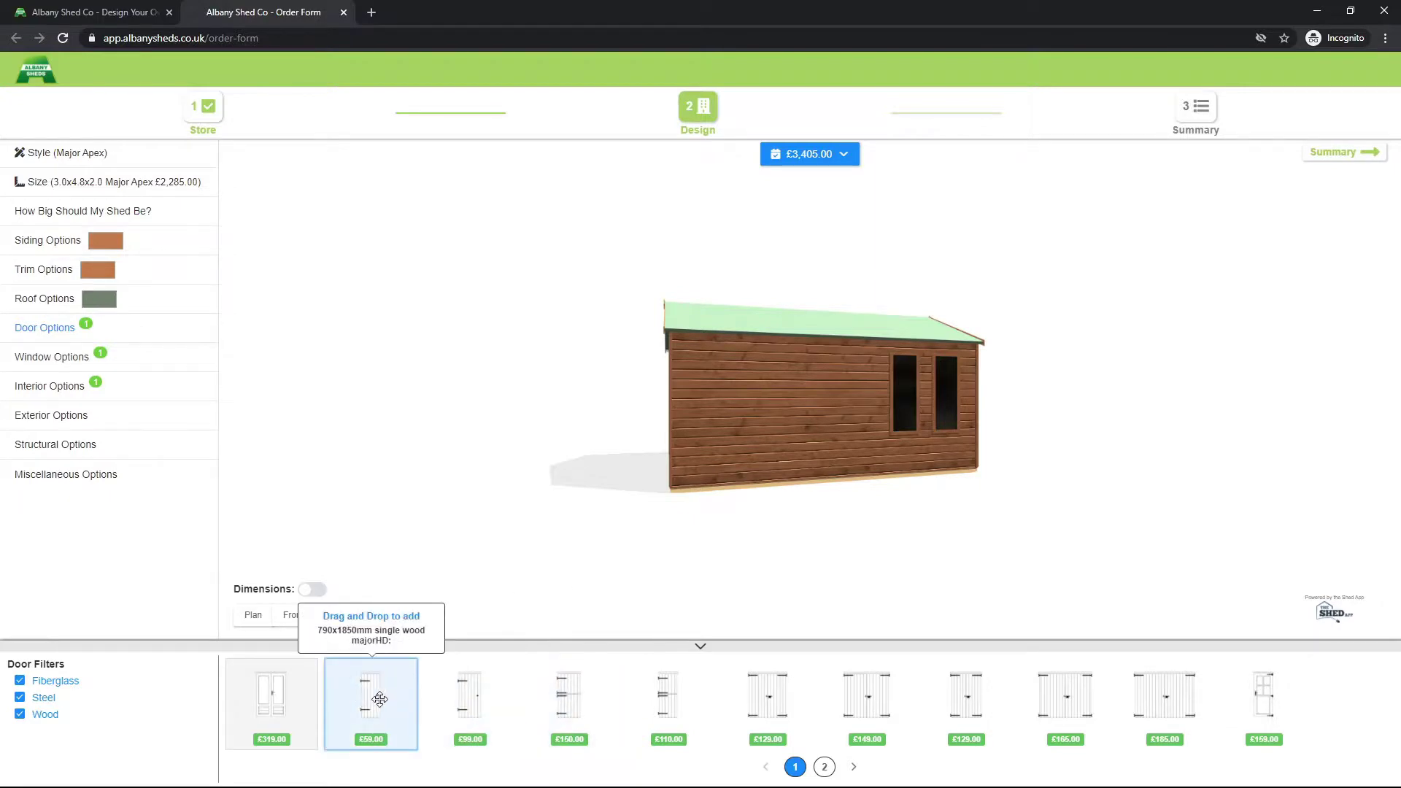
{"action": "left_click_drag", "start_coordinate": [384, 699], "coordinate": [787, 434]}
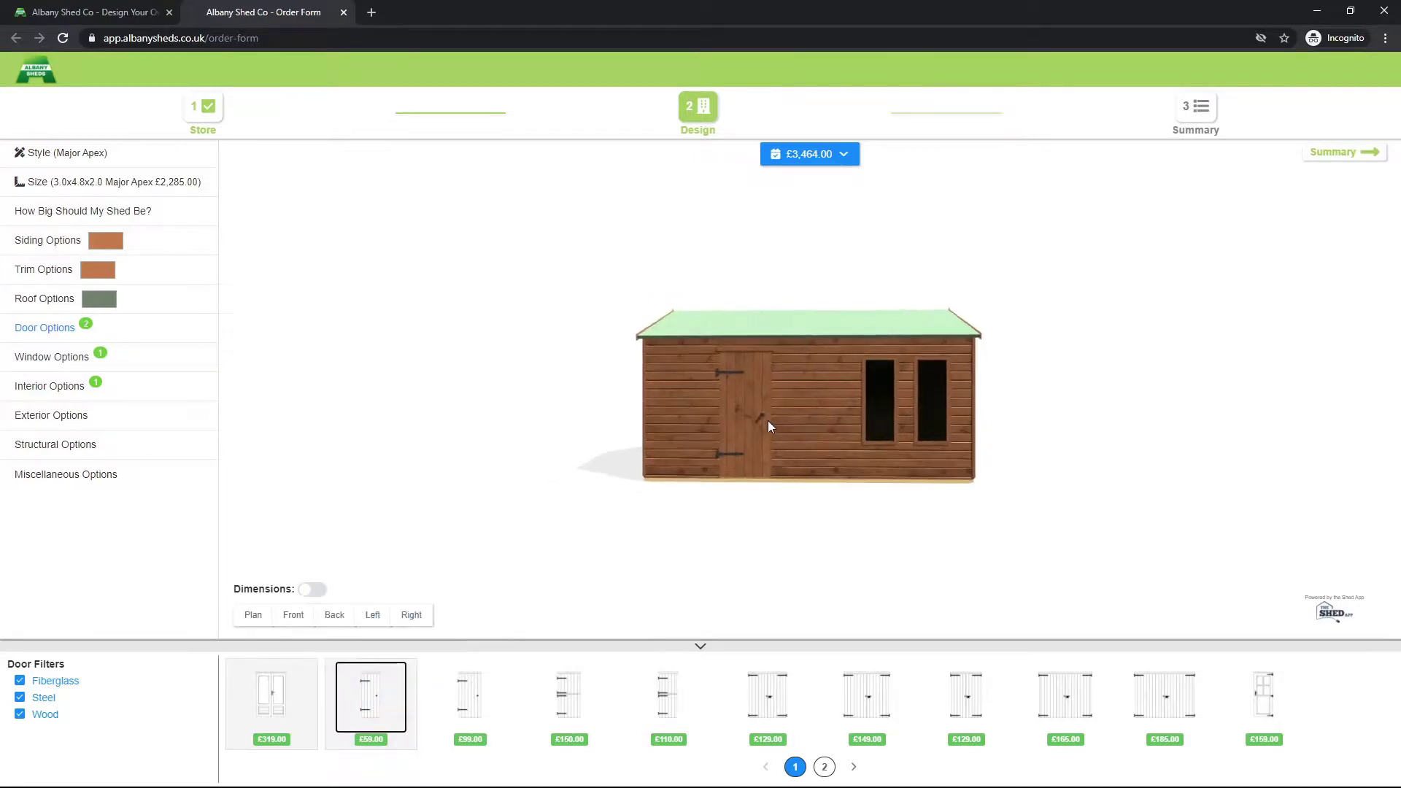
{"action": "left_click", "coordinate": [757, 400]}
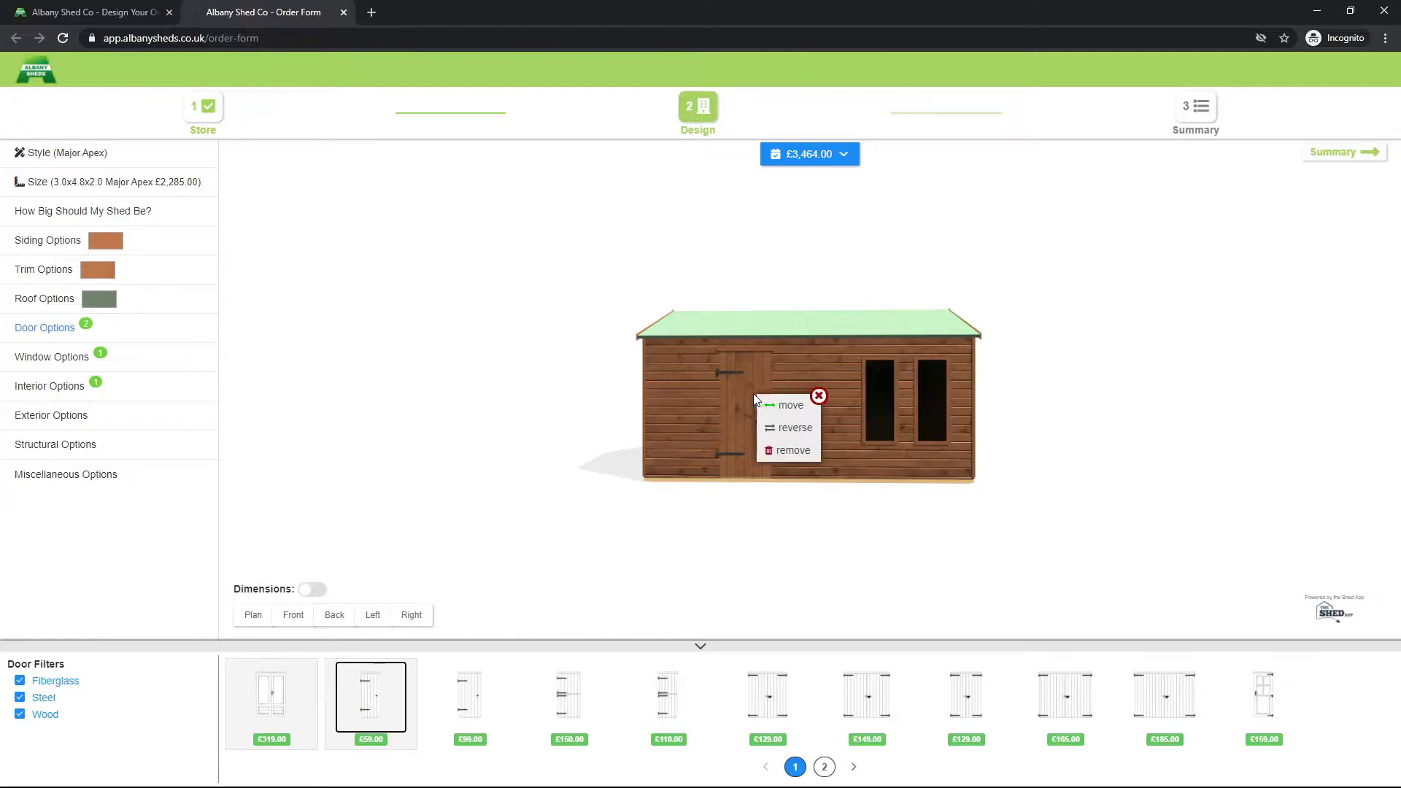
{"action": "left_click", "coordinate": [793, 431]}
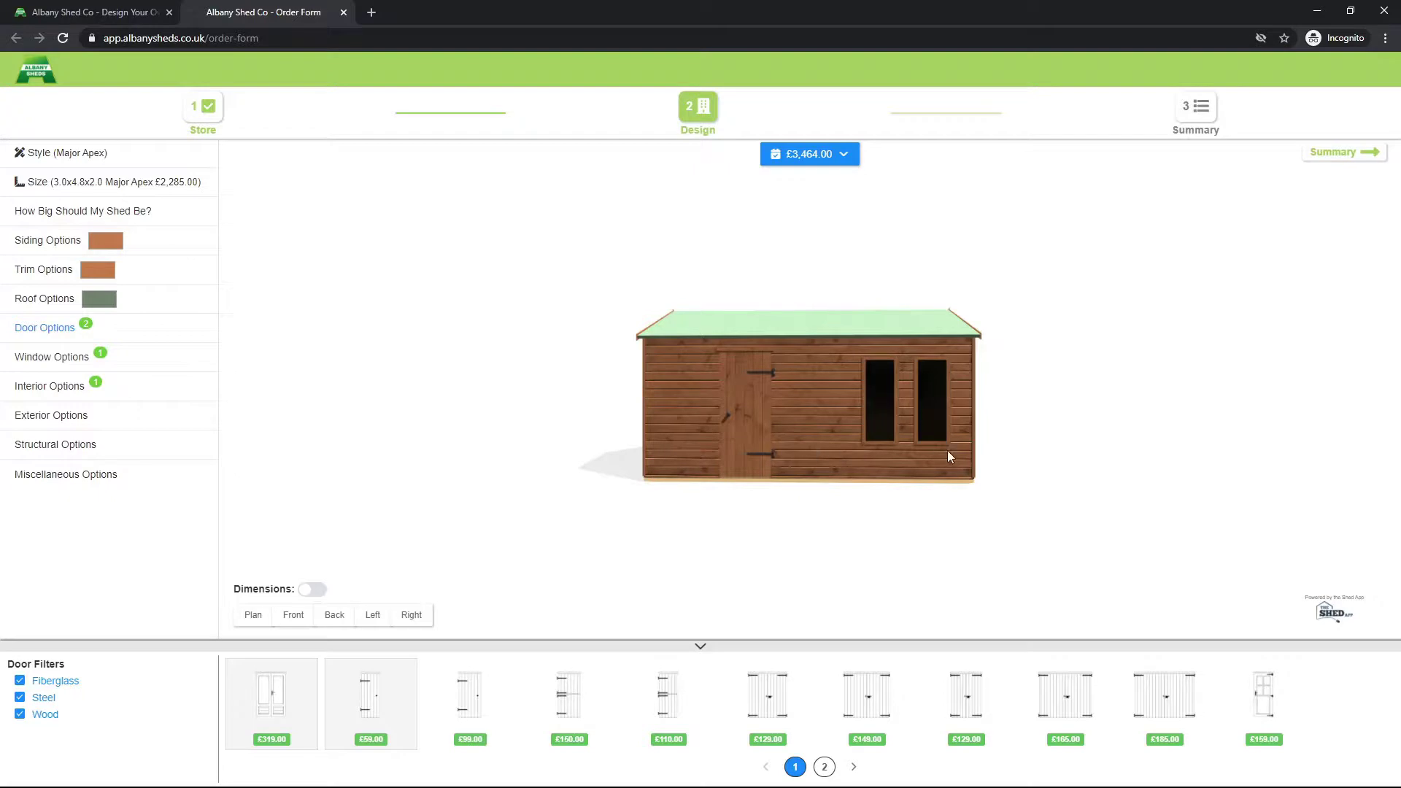
Step: Slide the side door along the long wall closer to the windows, in two moves
{"action": "left_click", "coordinate": [755, 413]}
{"action": "left_click", "coordinate": [772, 410]}
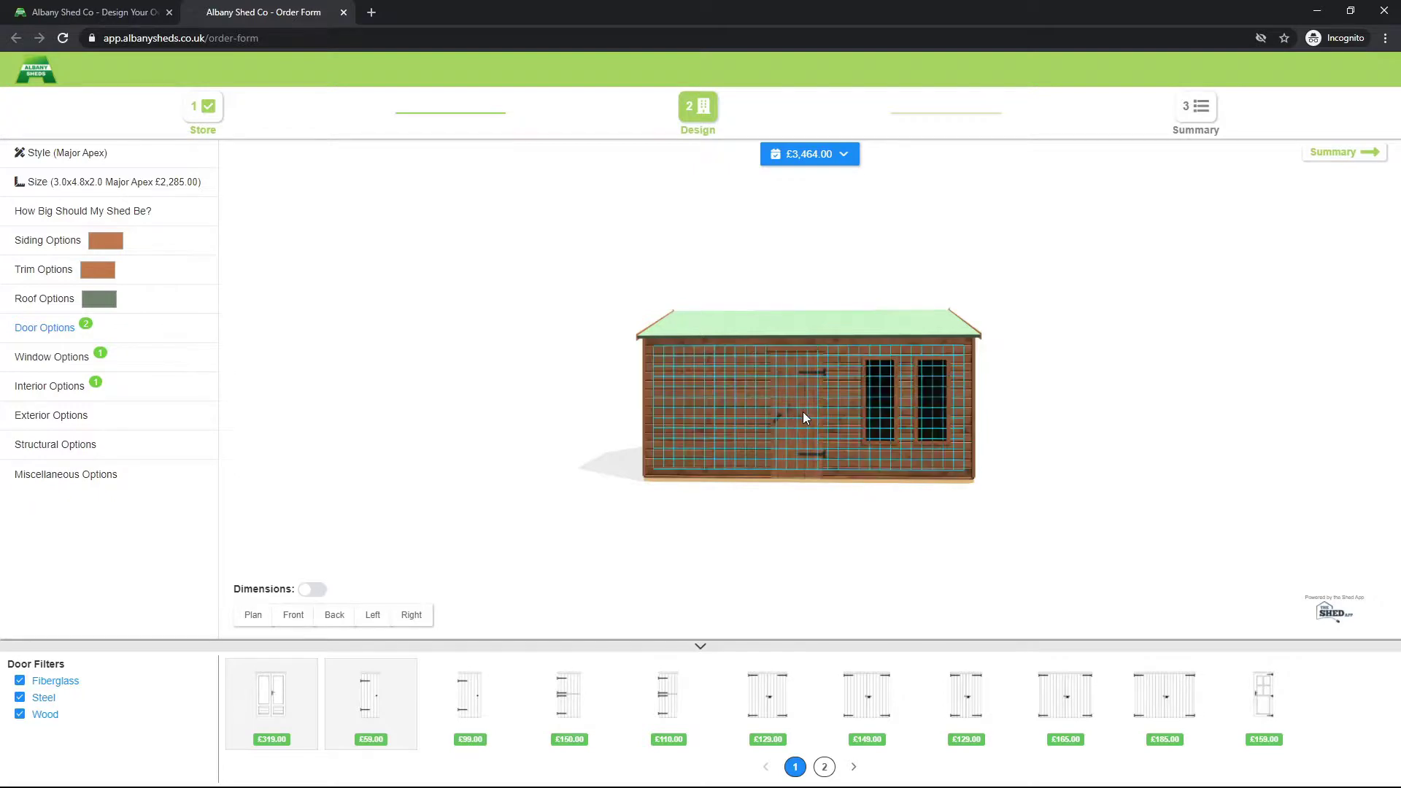
{"action": "left_click", "coordinate": [808, 414]}
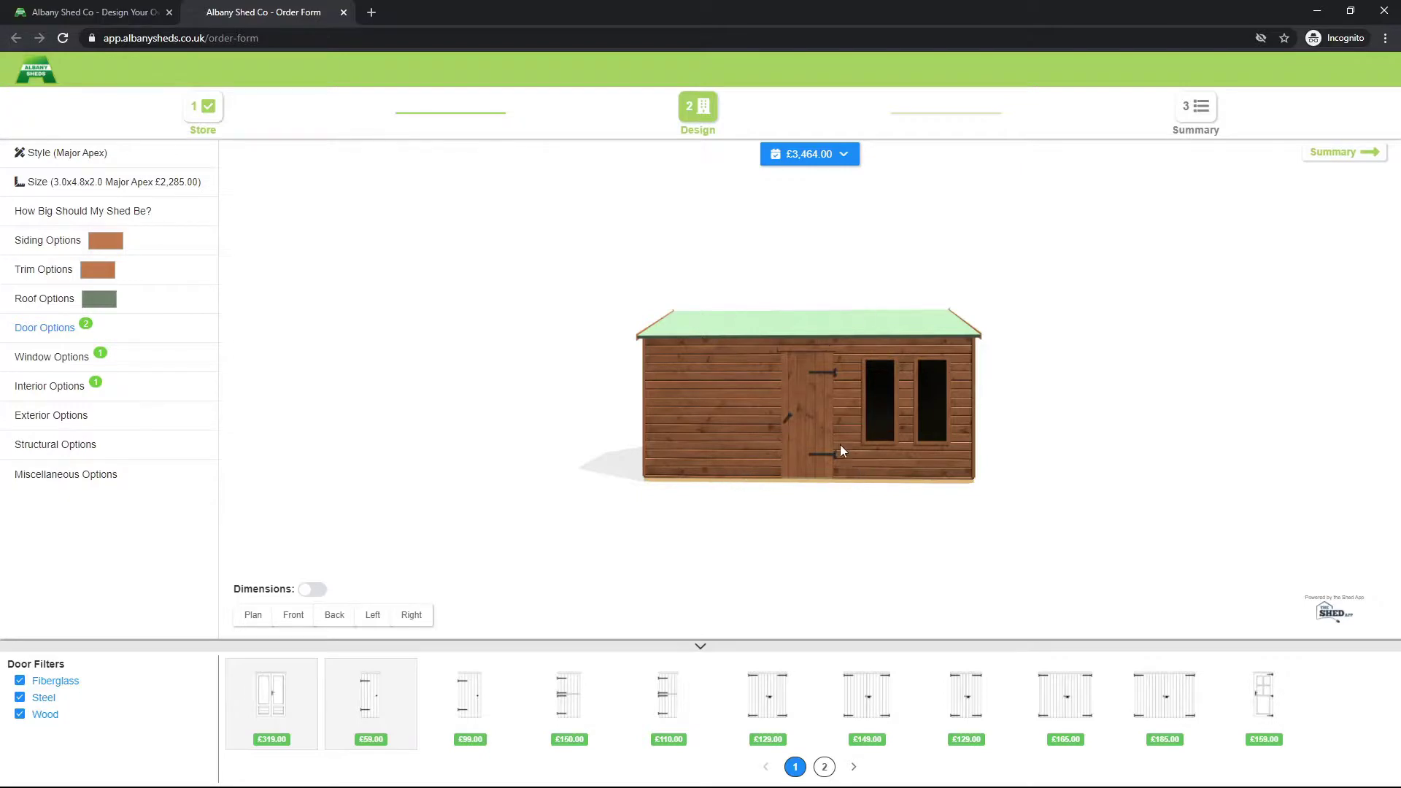
{"action": "left_click", "coordinate": [805, 409]}
{"action": "left_click", "coordinate": [831, 418]}
{"action": "left_click_drag", "start_coordinate": [806, 423], "coordinate": [762, 420]}
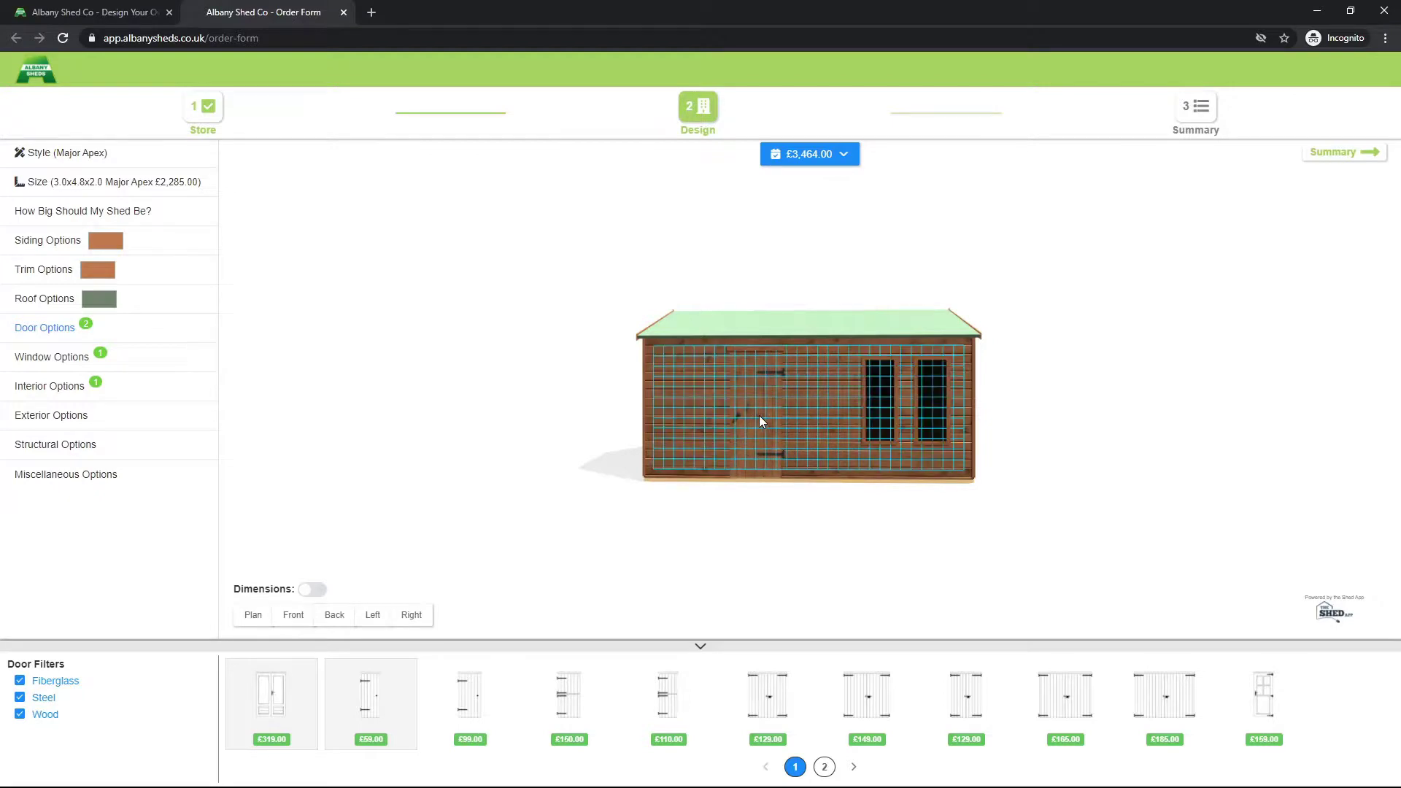
{"action": "left_click", "coordinate": [760, 417]}
{"action": "left_click_drag", "start_coordinate": [800, 546], "coordinate": [883, 551]}
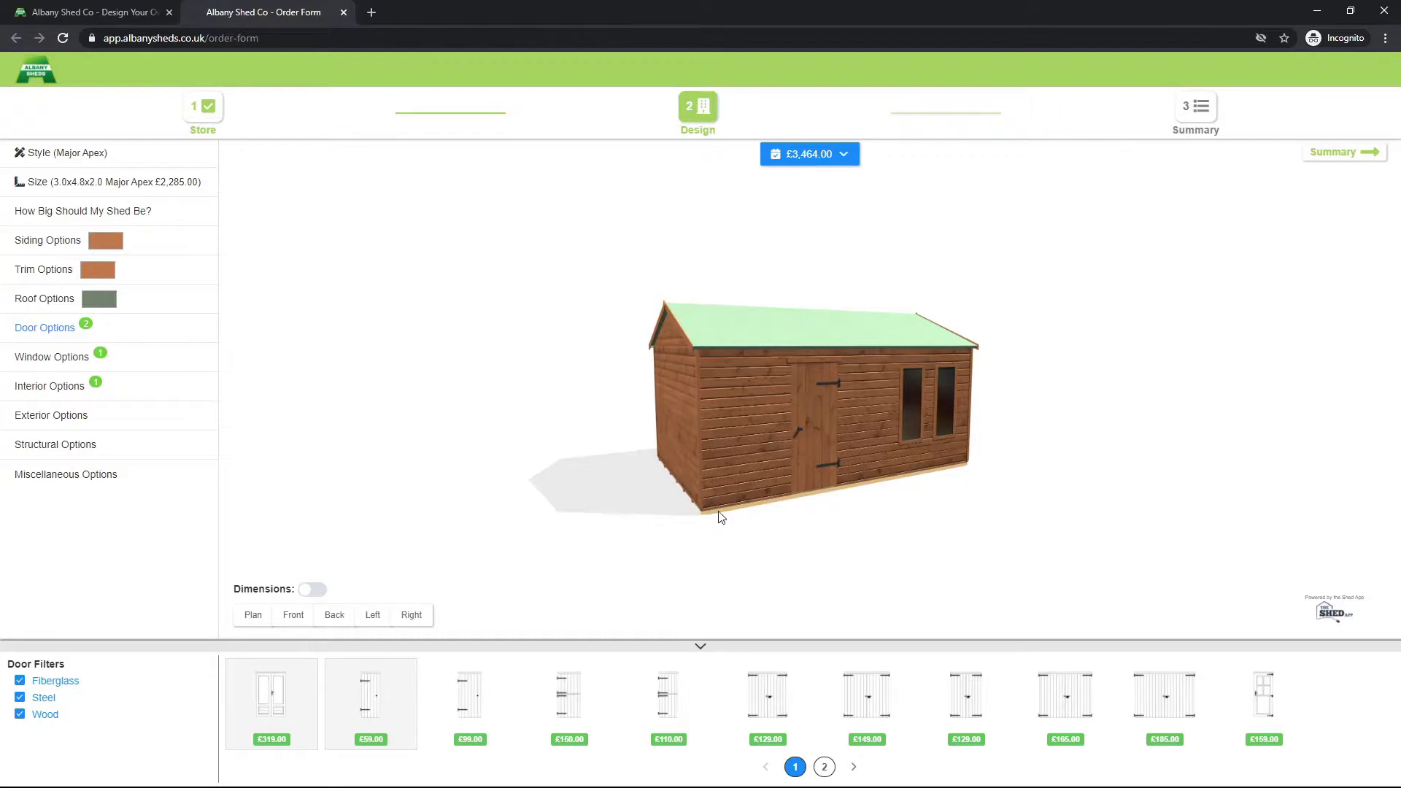
{"action": "left_click_drag", "start_coordinate": [623, 506], "coordinate": [669, 500]}
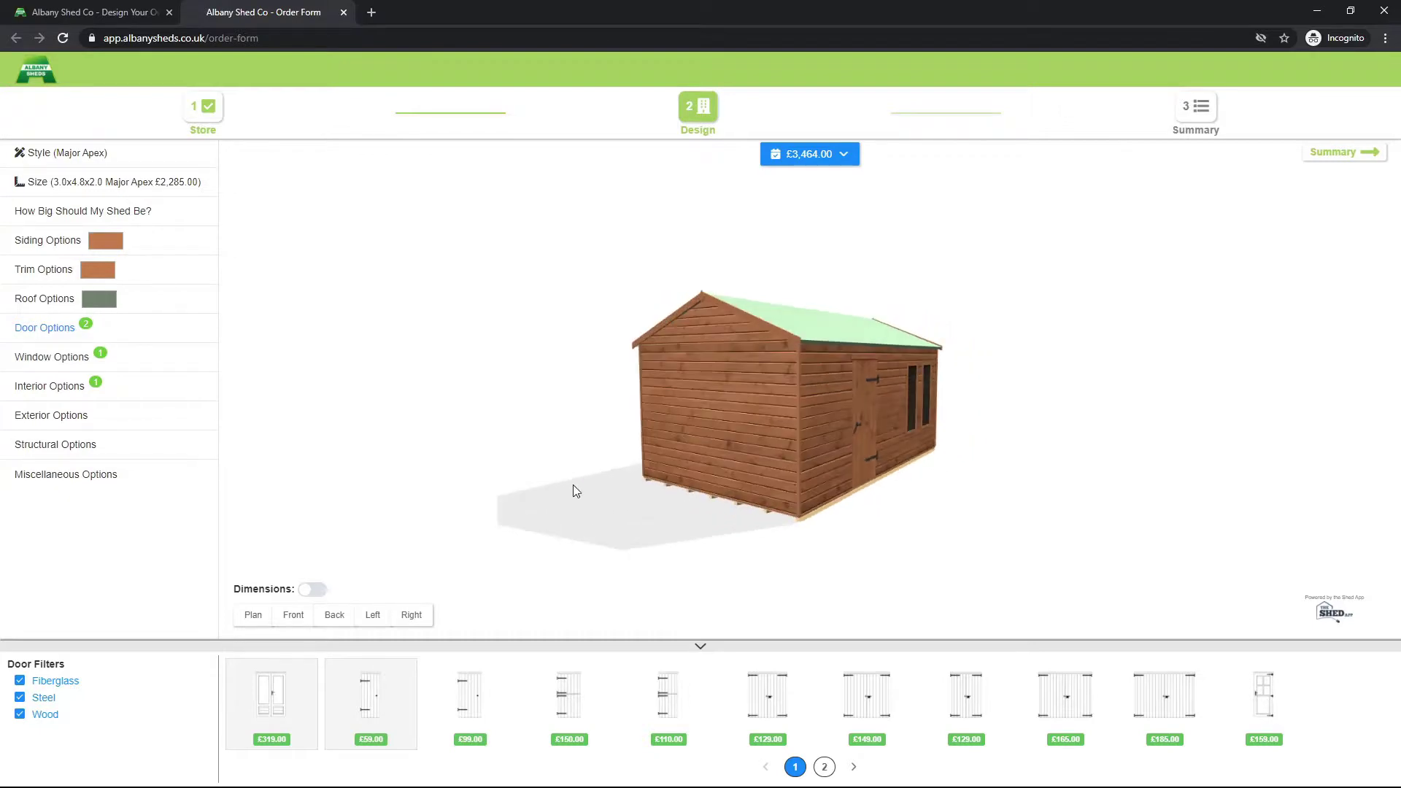
Step: Add the £89 610x610mm triple opening window to the back gable wall
{"action": "left_click", "coordinate": [124, 358]}
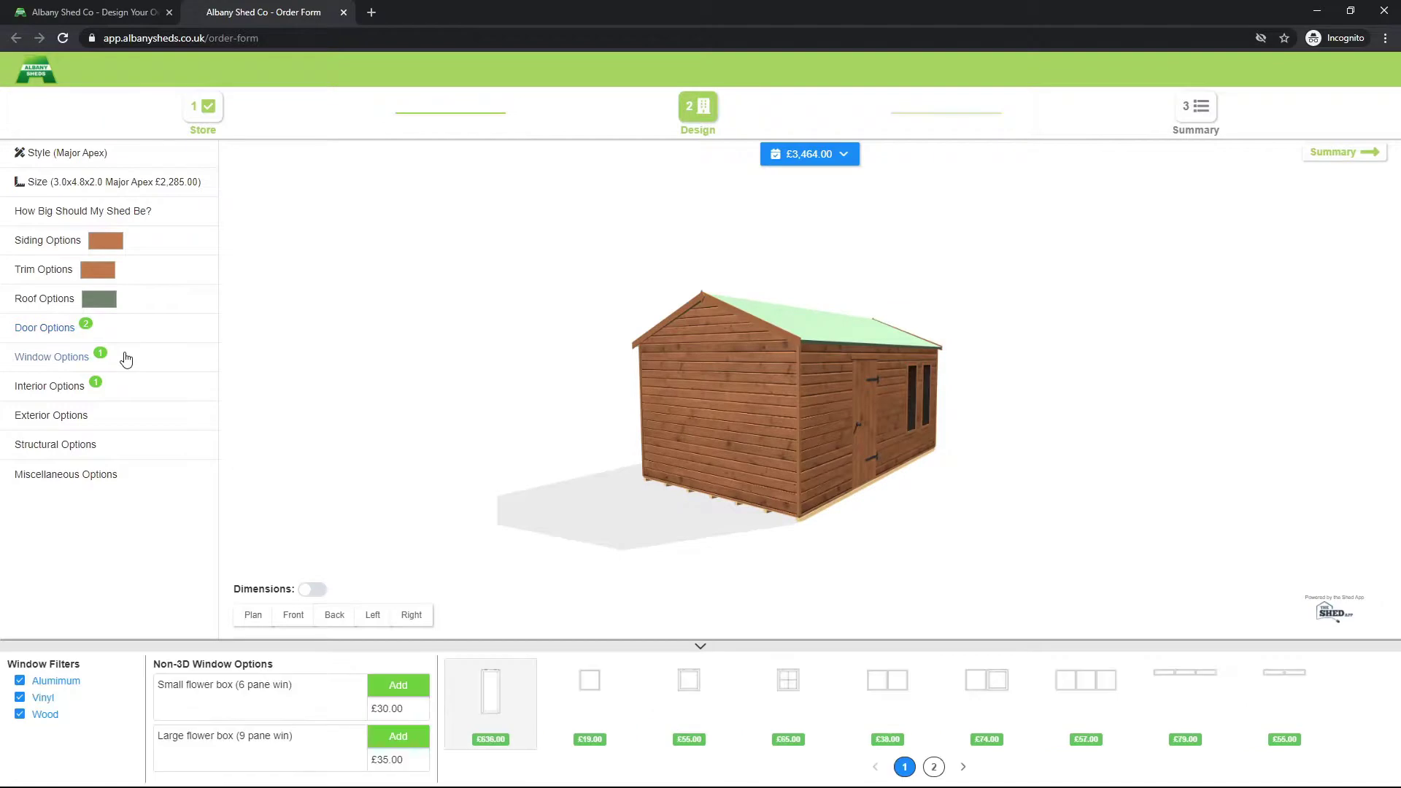
{"action": "left_click_drag", "start_coordinate": [1185, 701], "coordinate": [1185, 730]}
{"action": "left_click_drag", "start_coordinate": [1080, 703], "coordinate": [777, 461]}
{"action": "left_click", "coordinate": [934, 767]}
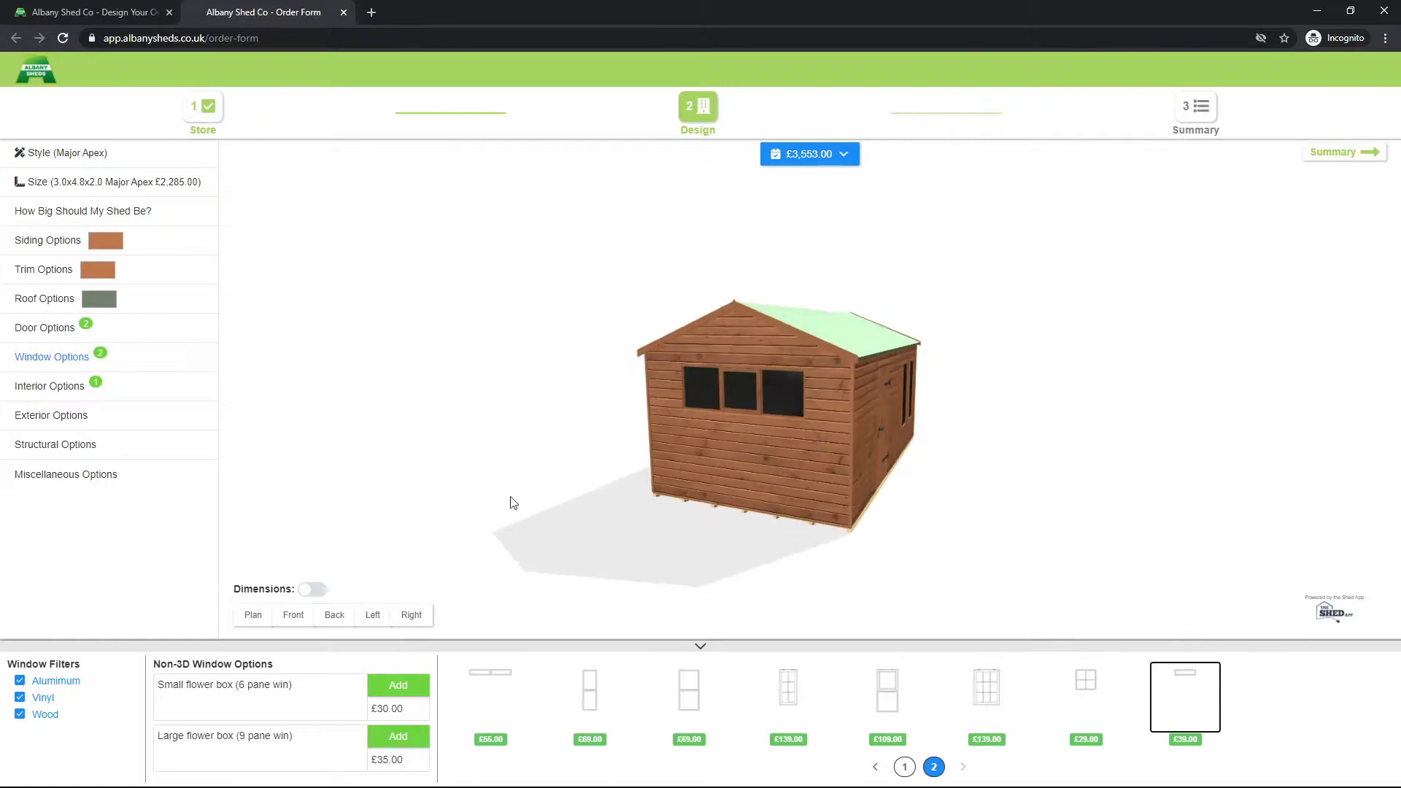
Step: Drop a 300cm x 45cm workbench against the right wall on the floor plan
{"action": "left_click", "coordinate": [133, 390]}
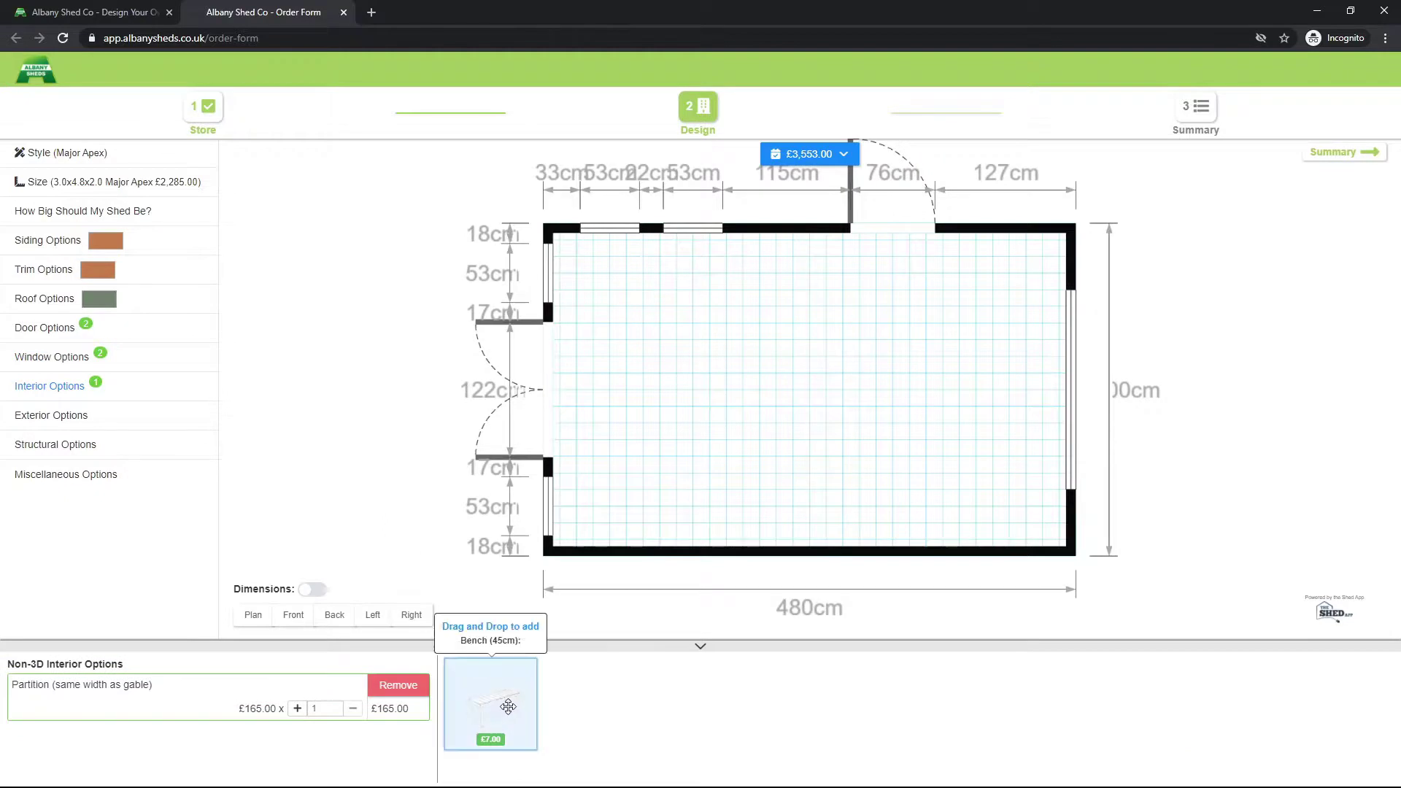
{"action": "left_click_drag", "start_coordinate": [666, 620], "coordinate": [1043, 430]}
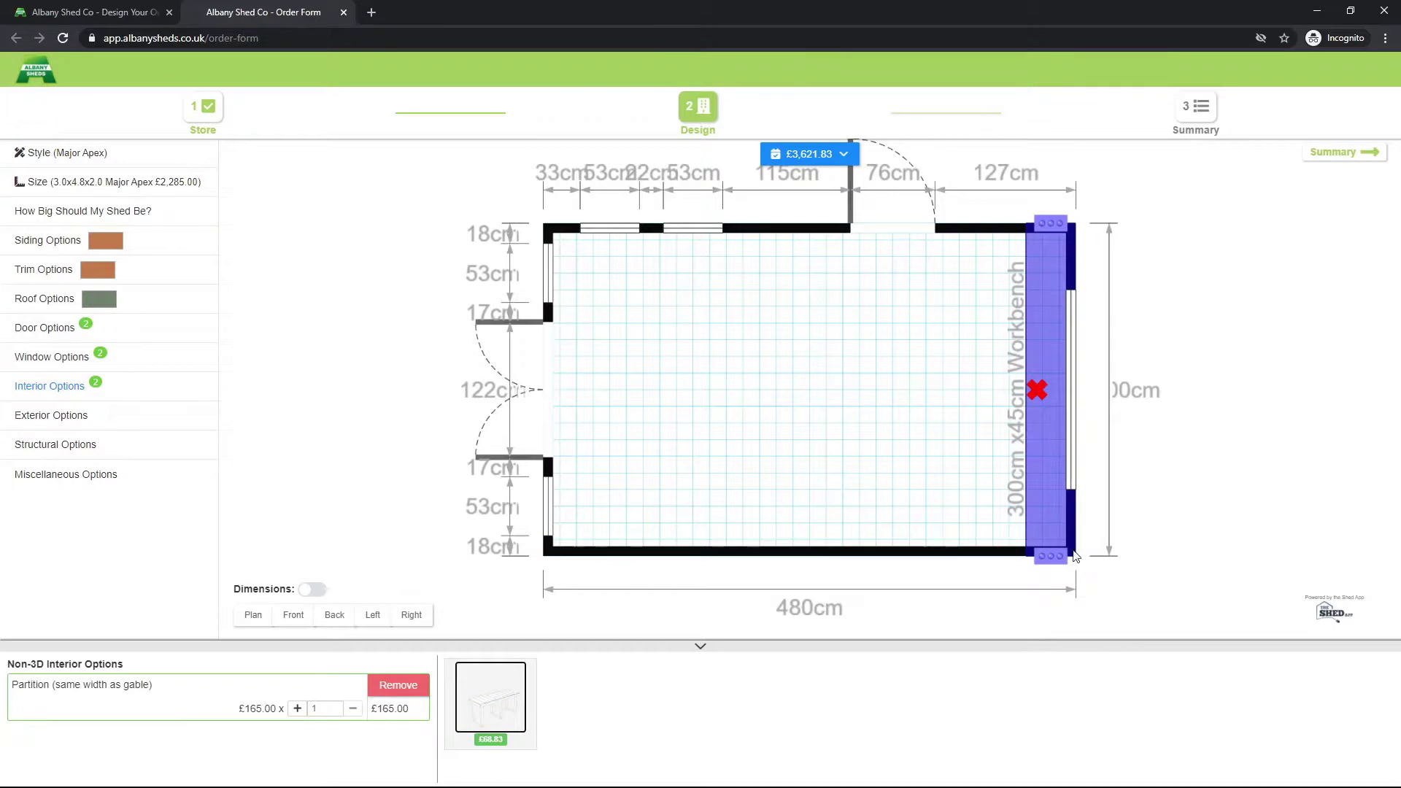
{"action": "left_click_drag", "start_coordinate": [1050, 540], "coordinate": [1055, 551]}
Step: Add the £39 '1ft front roof overhang to front' from Exterior Options
{"action": "left_click", "coordinate": [125, 416]}
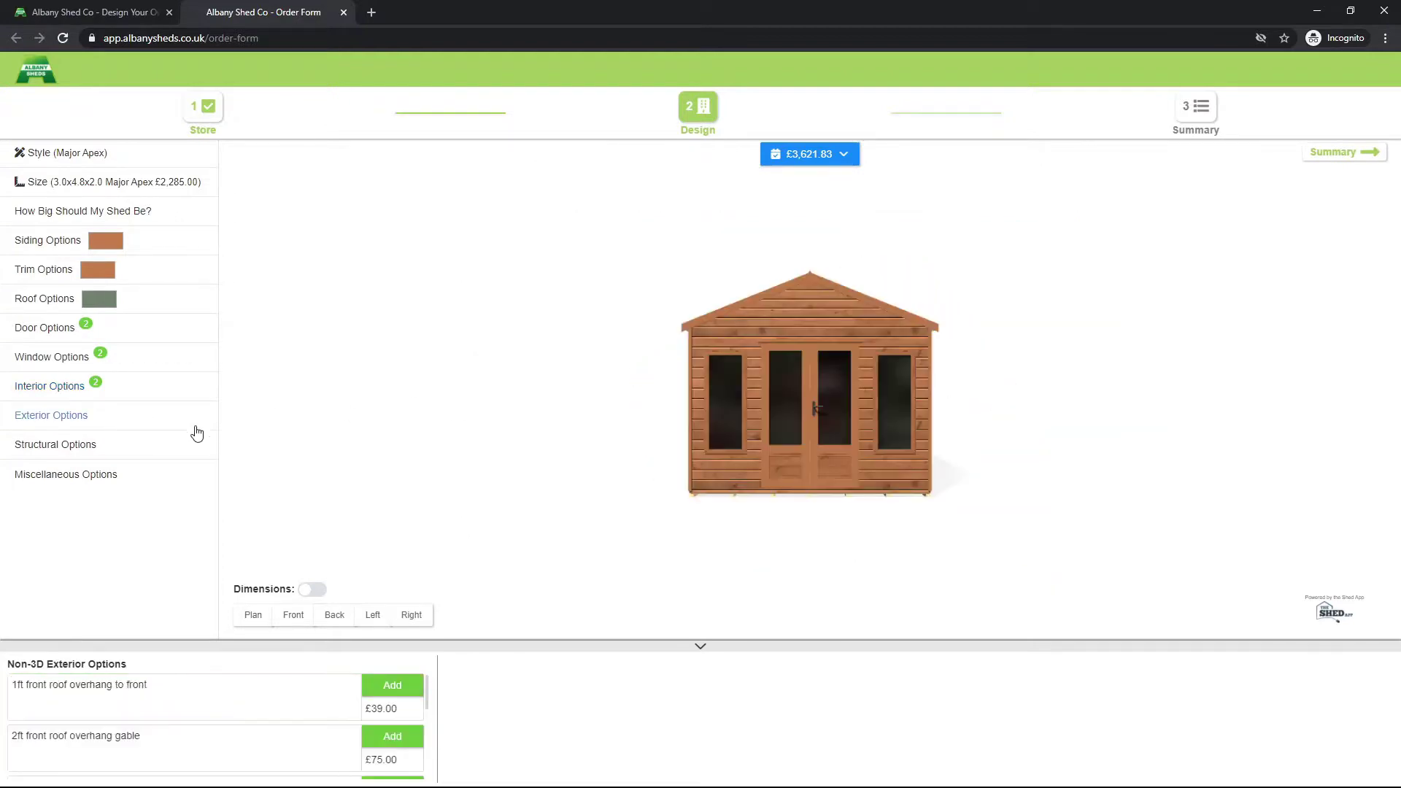
{"action": "left_click_drag", "start_coordinate": [299, 464], "coordinate": [896, 471]}
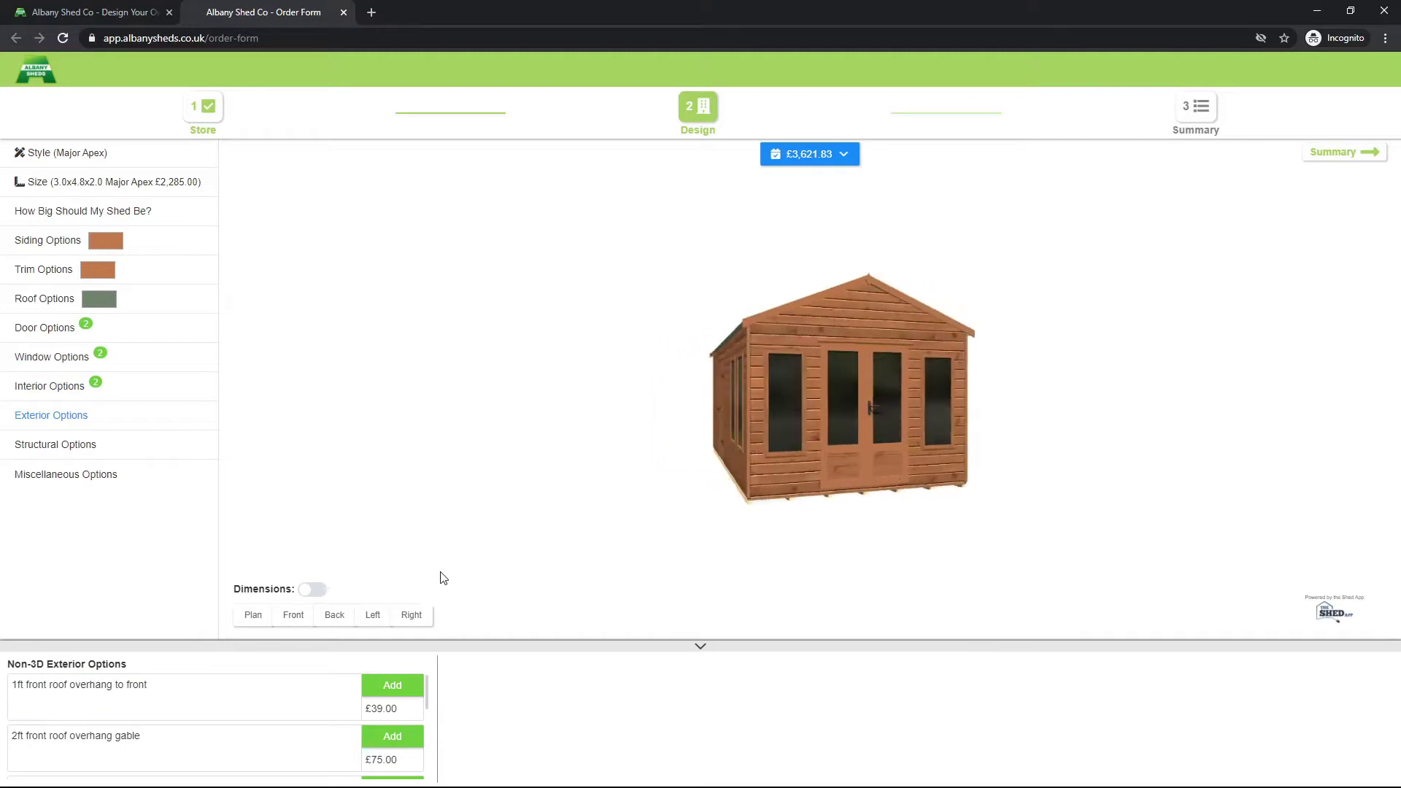
{"action": "left_click_drag", "start_coordinate": [505, 511], "coordinate": [620, 509]}
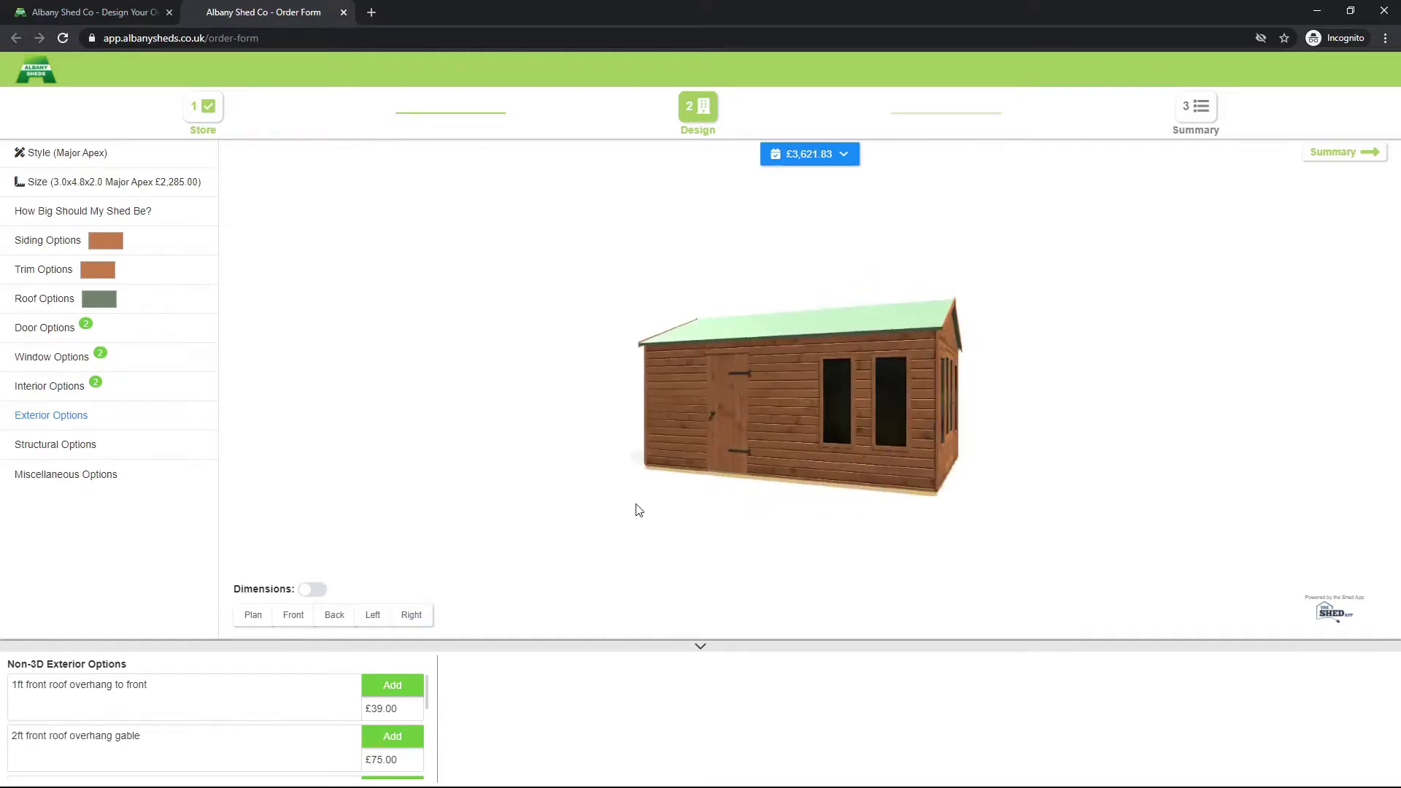
{"action": "scroll", "coordinate": [226, 729], "scroll_direction": "down", "scroll_amount": 1}
{"action": "scroll", "coordinate": [229, 733], "scroll_direction": "up", "scroll_amount": 2}
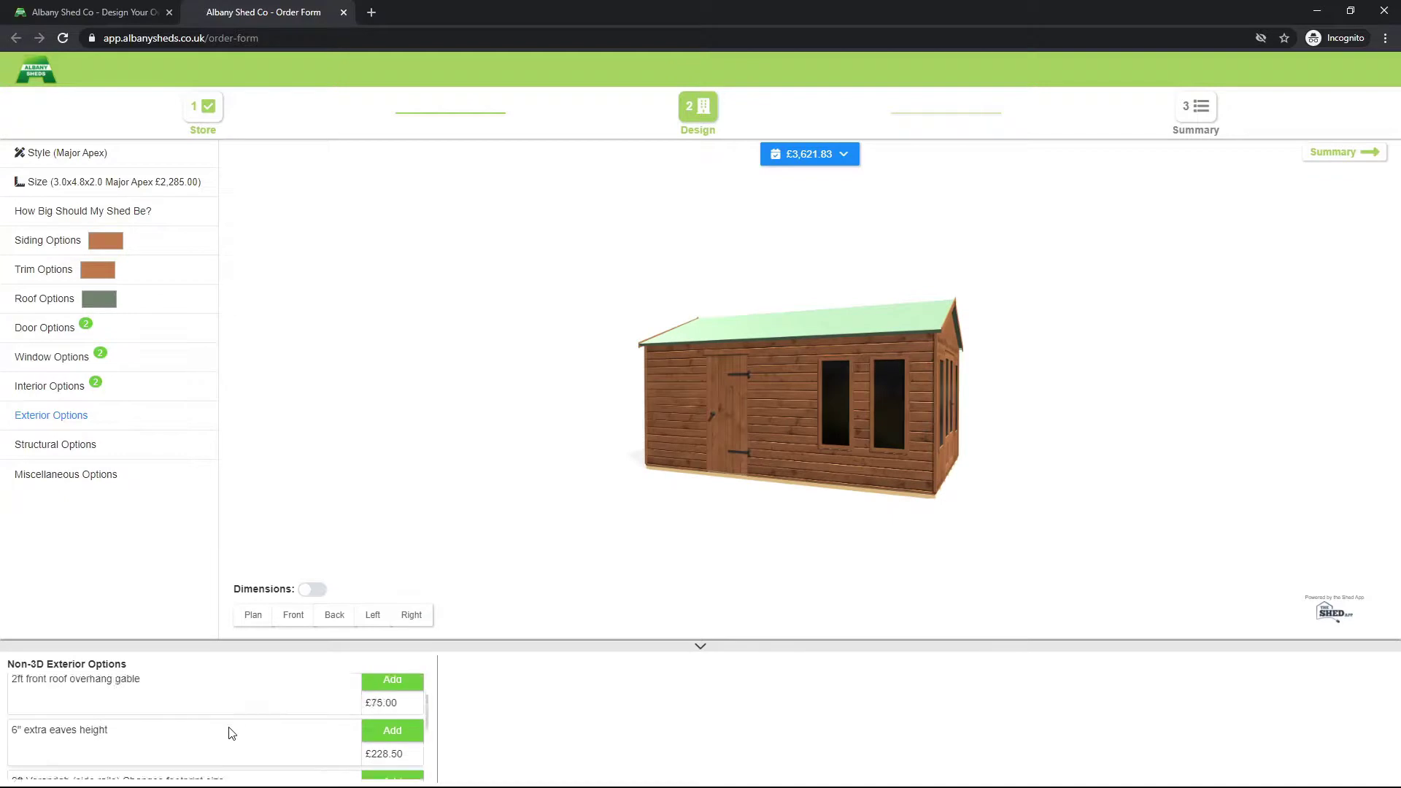
{"action": "scroll", "coordinate": [215, 734], "scroll_direction": "down", "scroll_amount": 3}
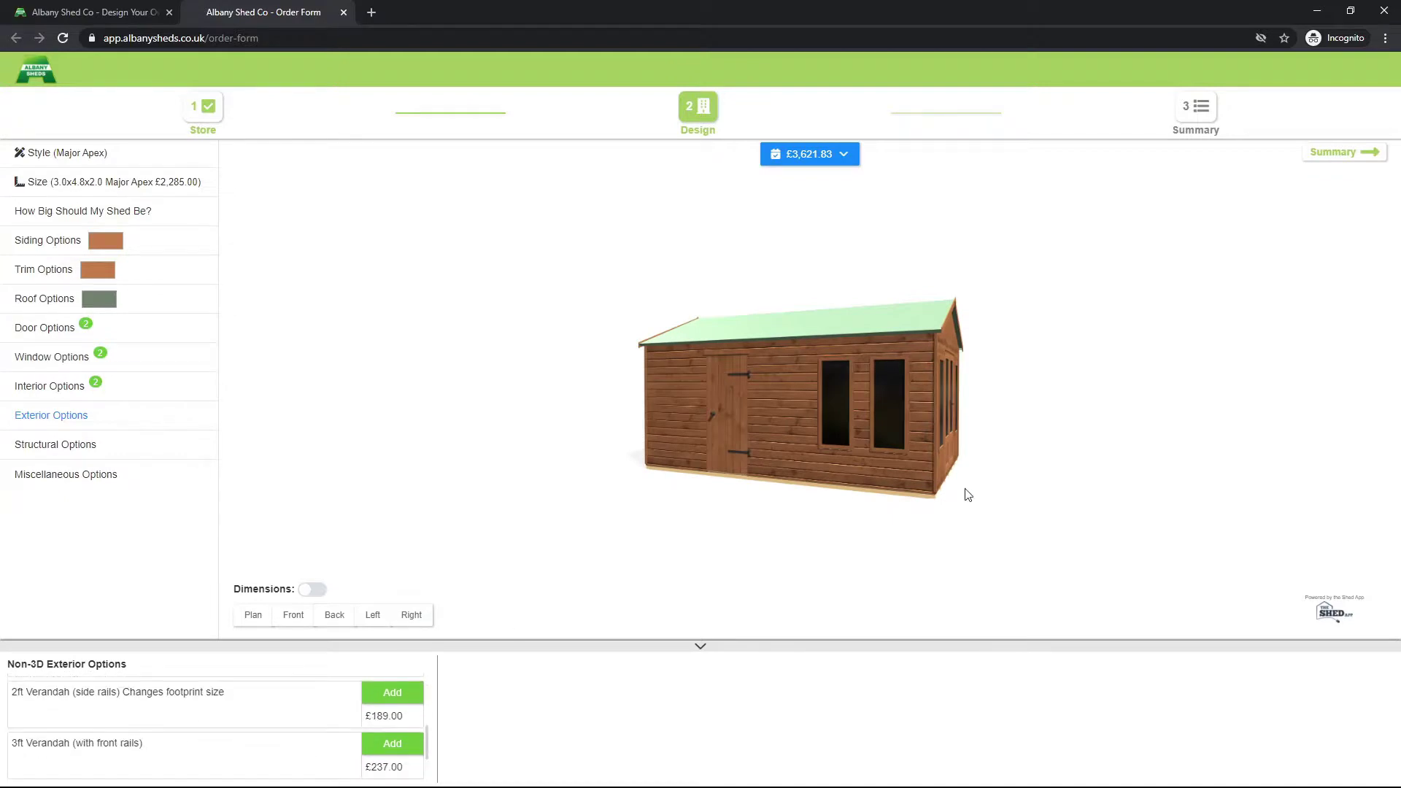
{"action": "scroll", "coordinate": [80, 759], "scroll_direction": "up", "scroll_amount": 3}
{"action": "left_click_drag", "start_coordinate": [829, 444], "coordinate": [803, 454]}
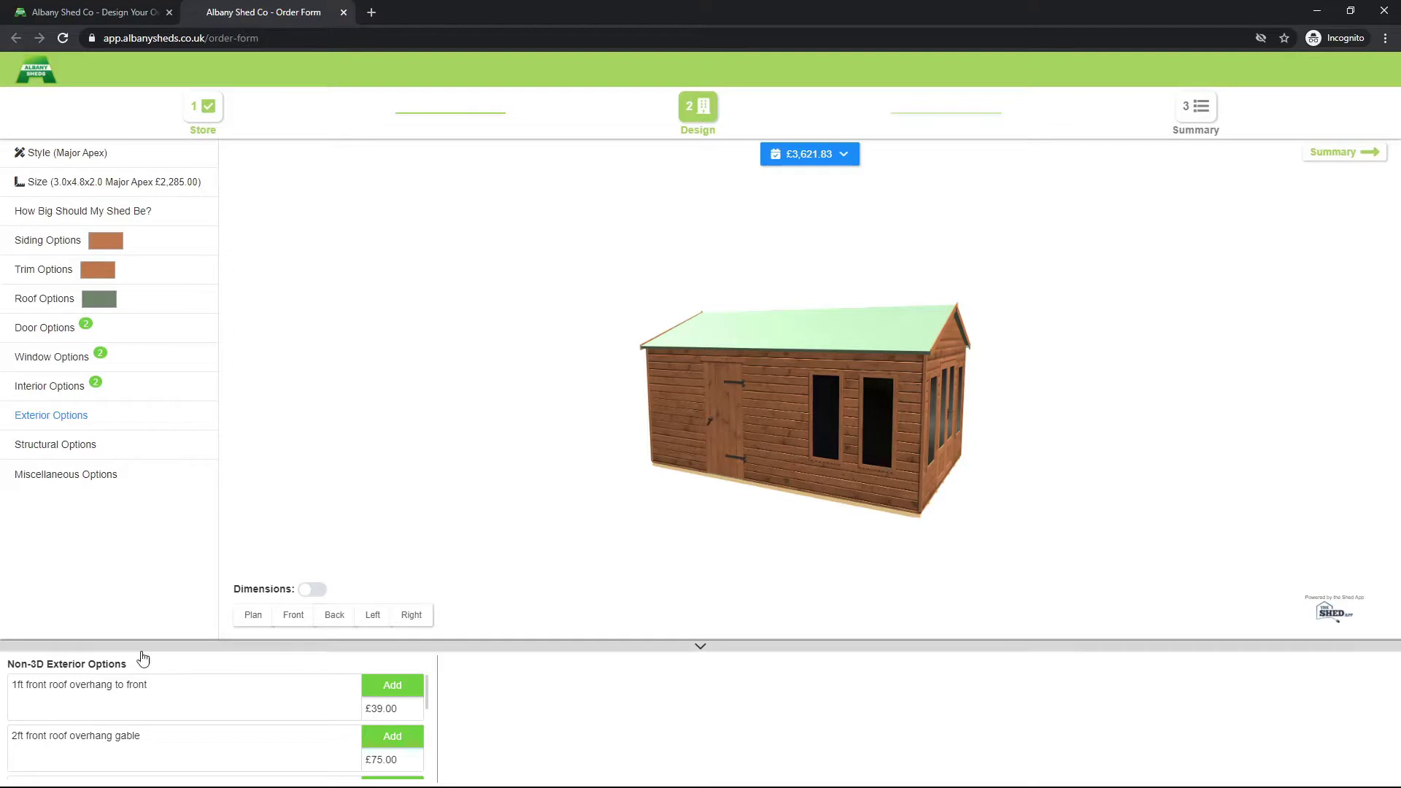
{"action": "left_click", "coordinate": [395, 690]}
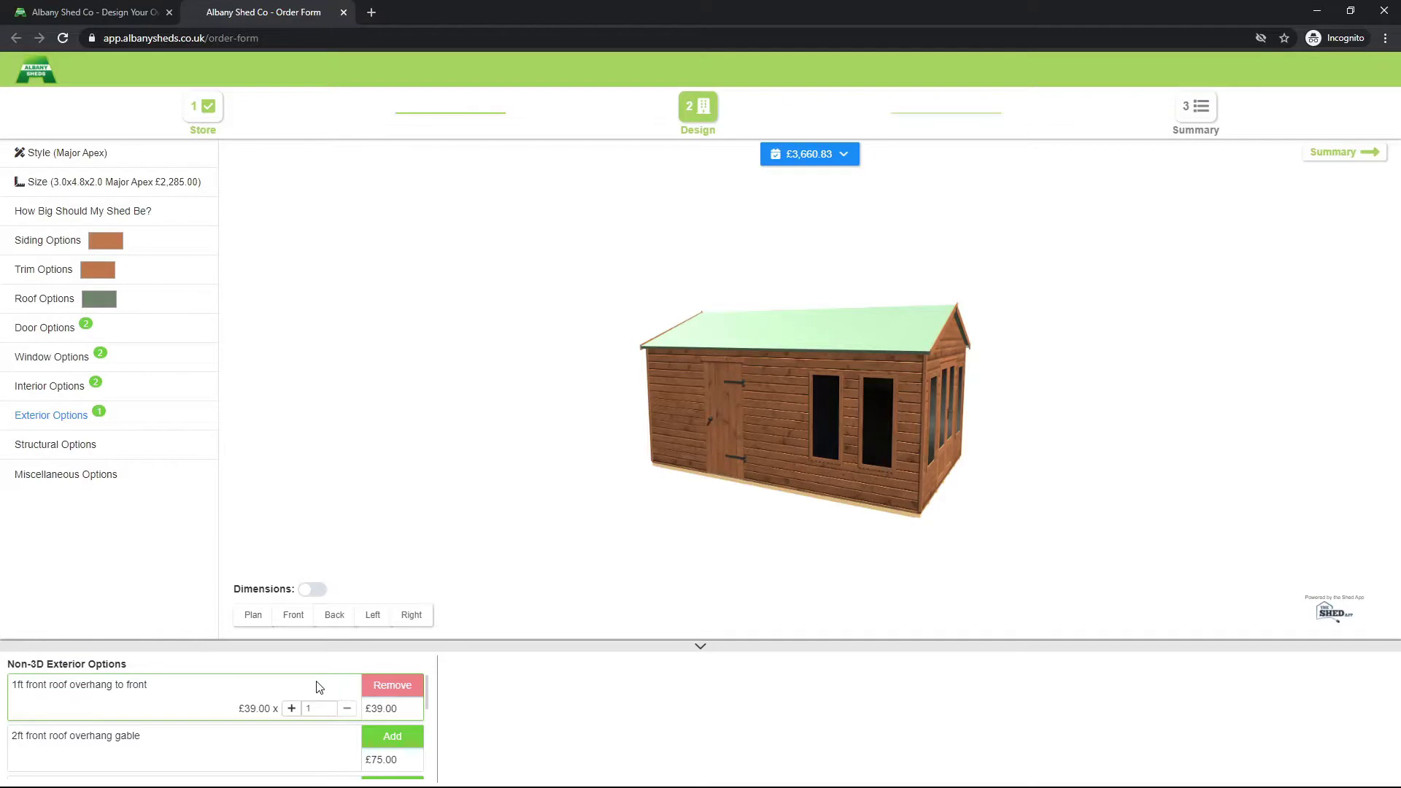
Step: Switch on dimension lines and view the shed from a front-gable corner
{"action": "scroll", "coordinate": [224, 710], "scroll_direction": "down", "scroll_amount": 1}
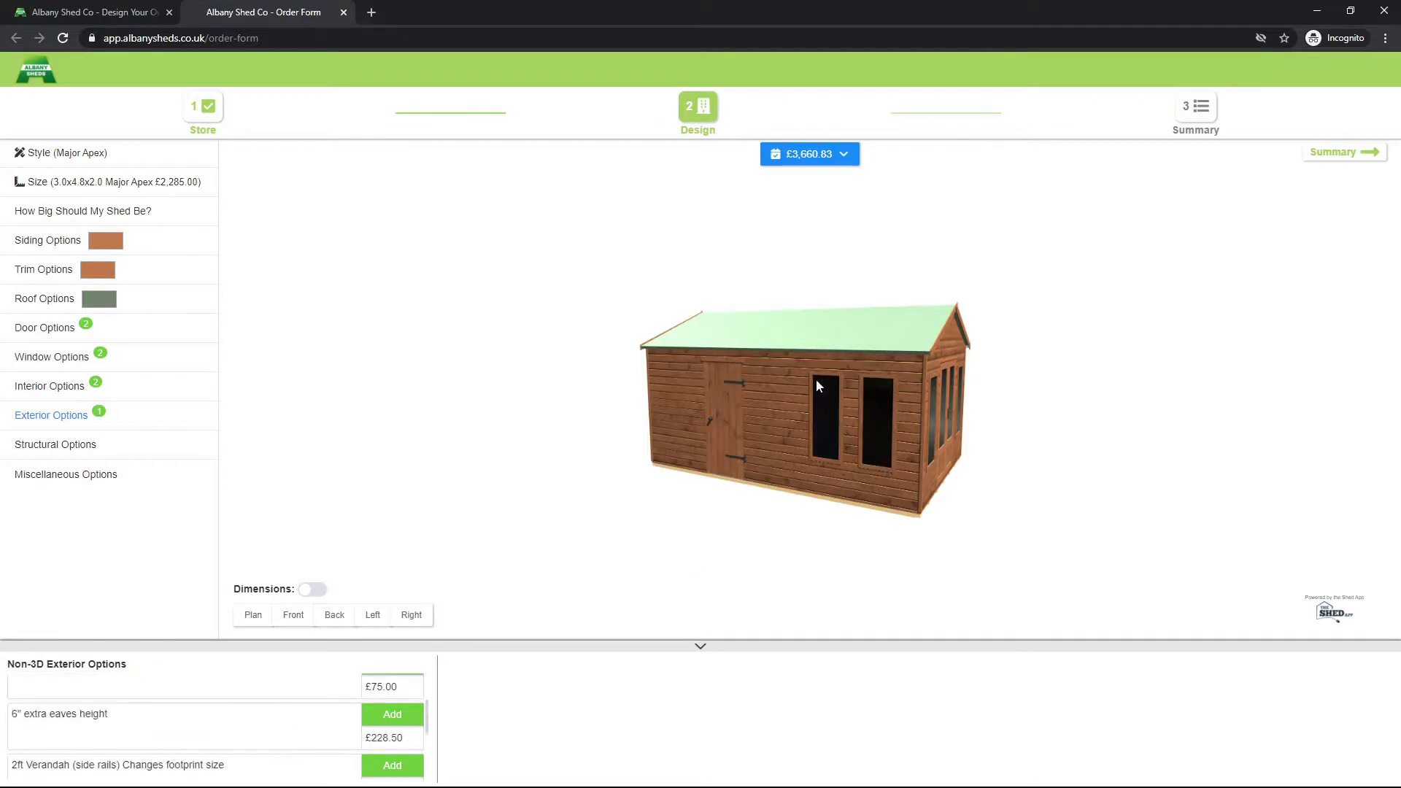
{"action": "left_click_drag", "start_coordinate": [881, 337], "coordinate": [795, 404]}
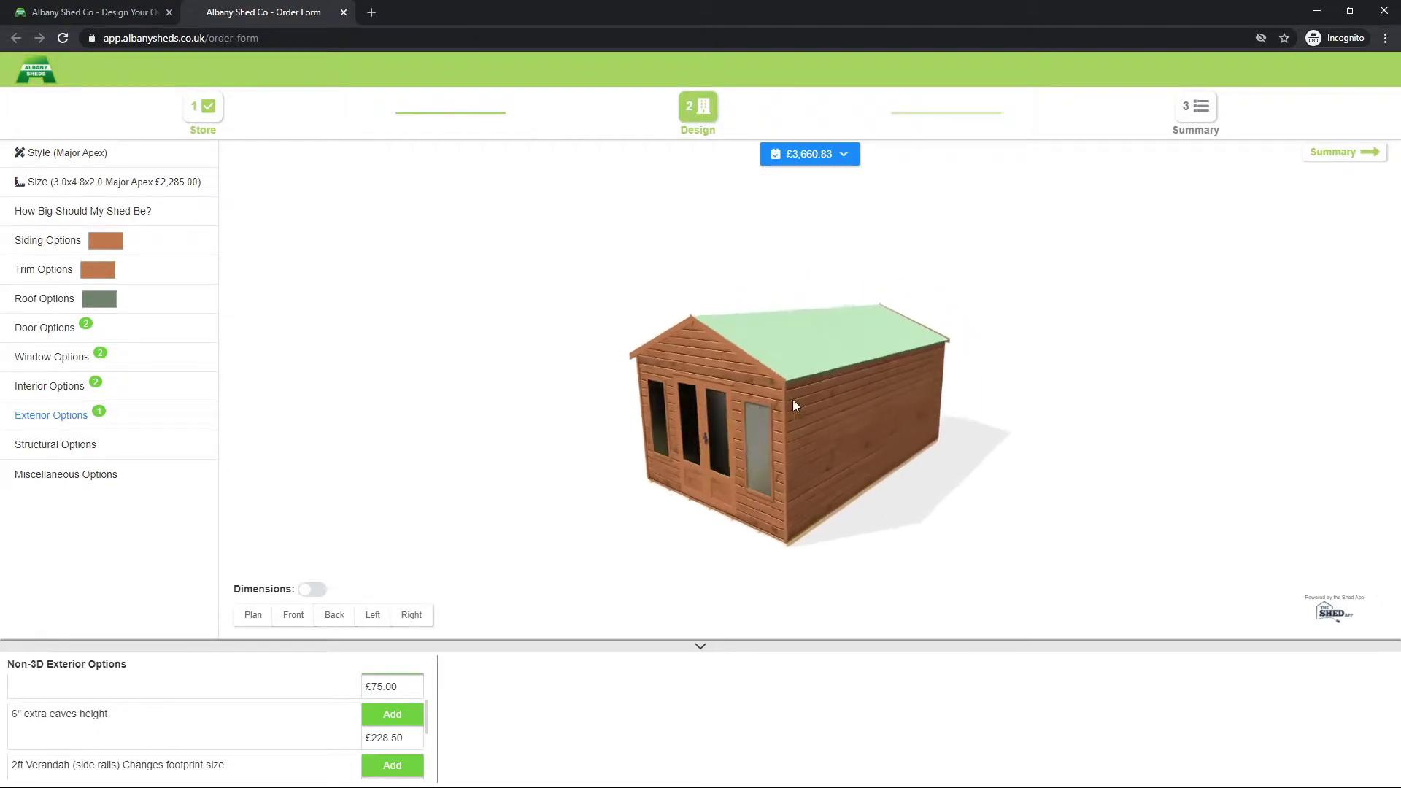
{"action": "left_click", "coordinate": [313, 589]}
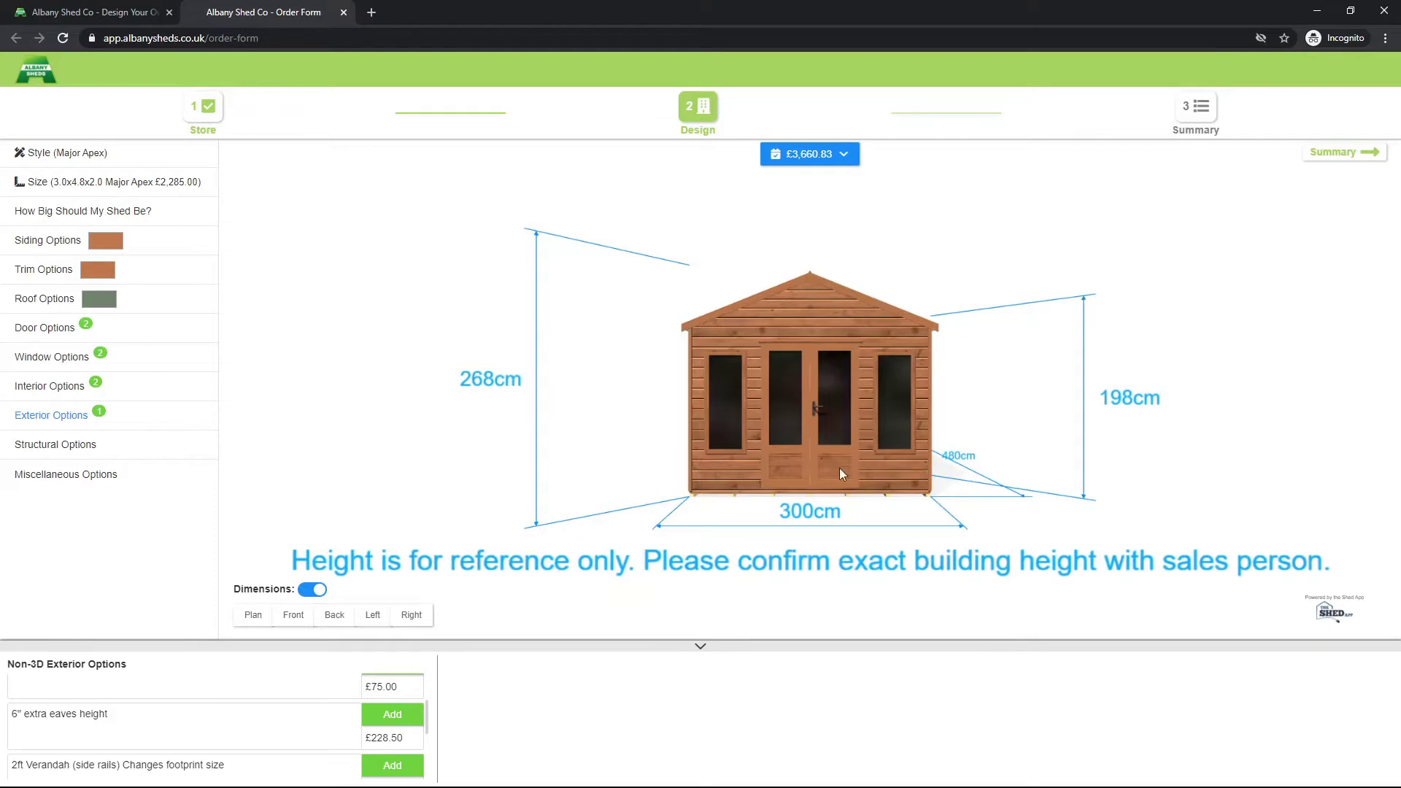
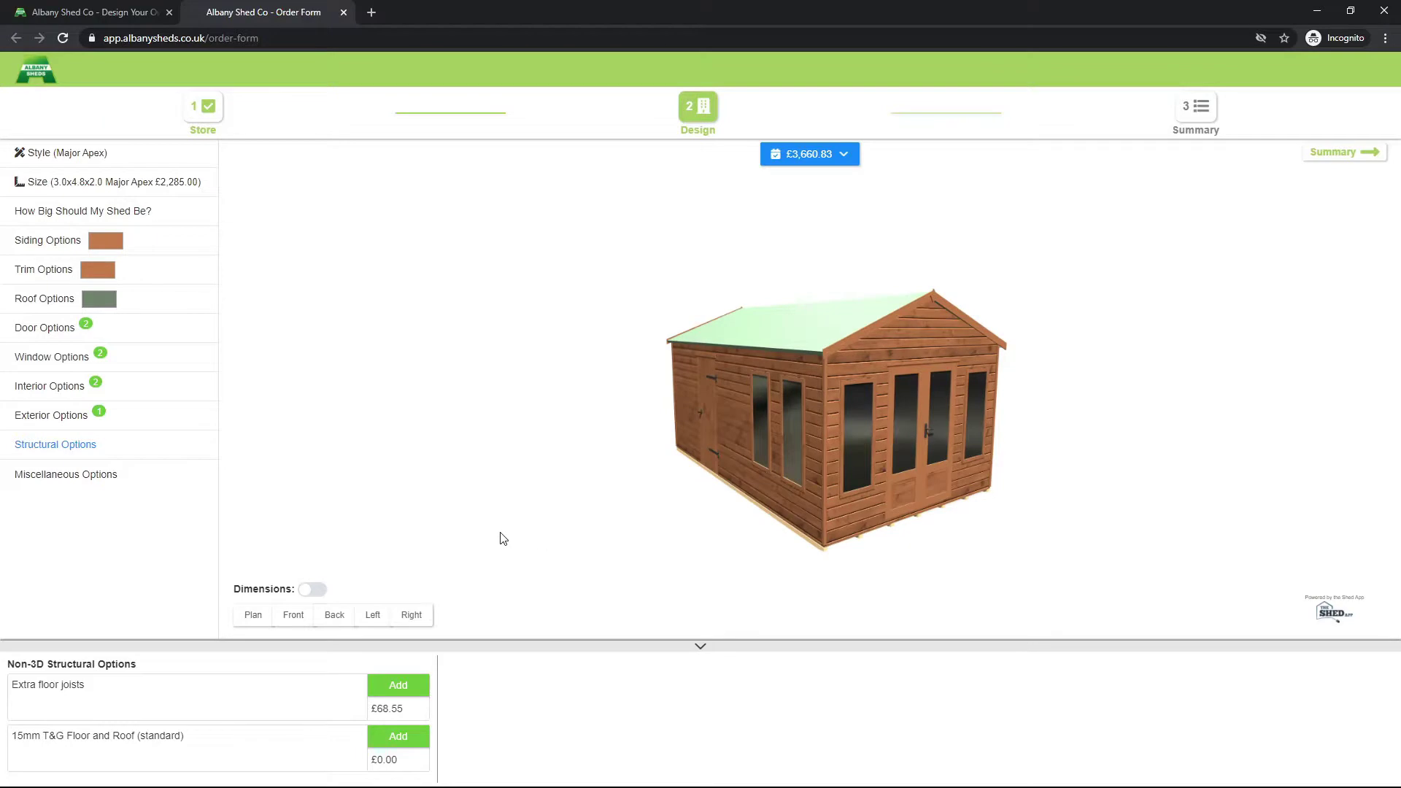
Step: Show the Miscellaneous Options list, with Standard Assembly at £342.75 and No Factory Treatment at -£114.25, and inspect the shed
{"action": "left_click", "coordinate": [97, 477]}
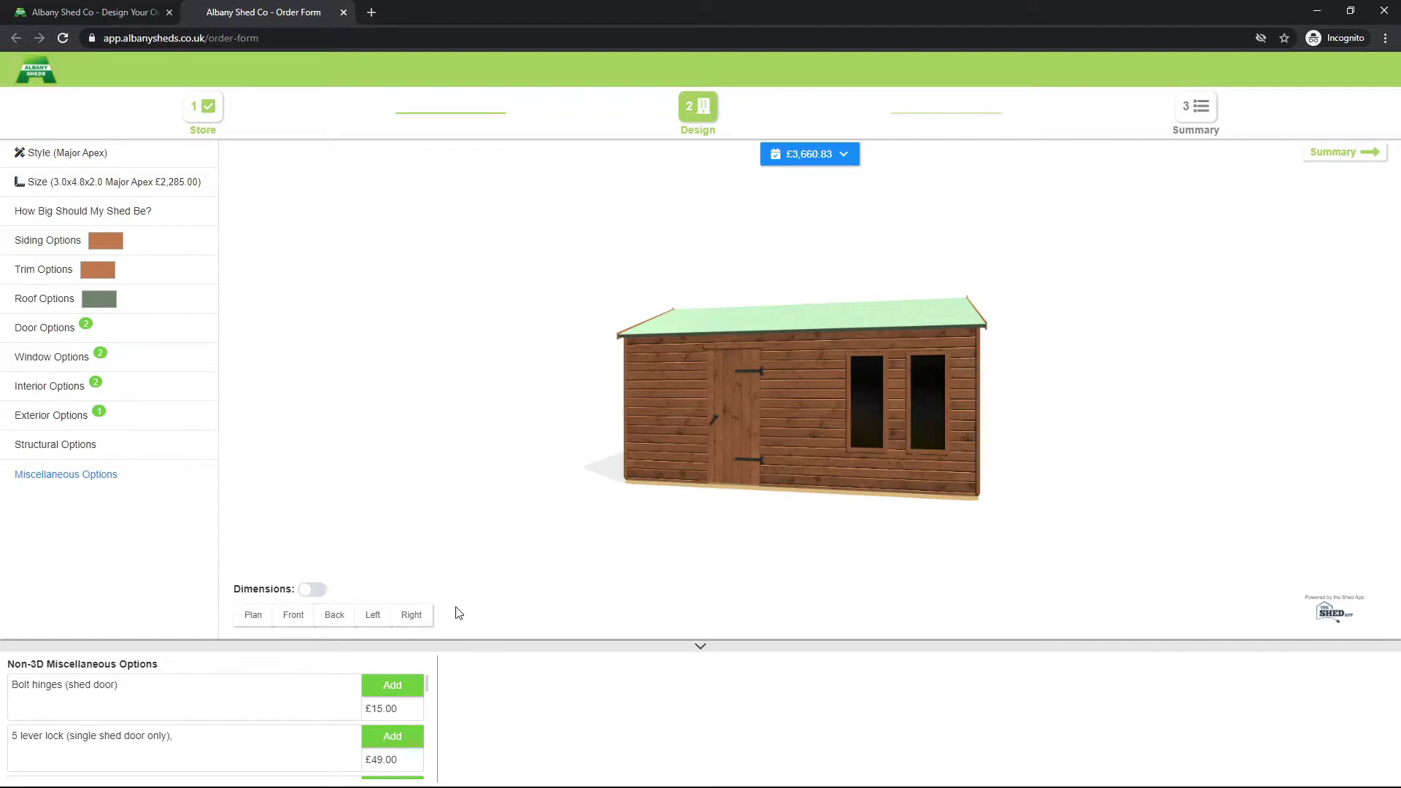
{"action": "scroll", "coordinate": [156, 752], "scroll_direction": "down", "scroll_amount": 2}
{"action": "scroll", "coordinate": [141, 723], "scroll_direction": "down", "scroll_amount": 2}
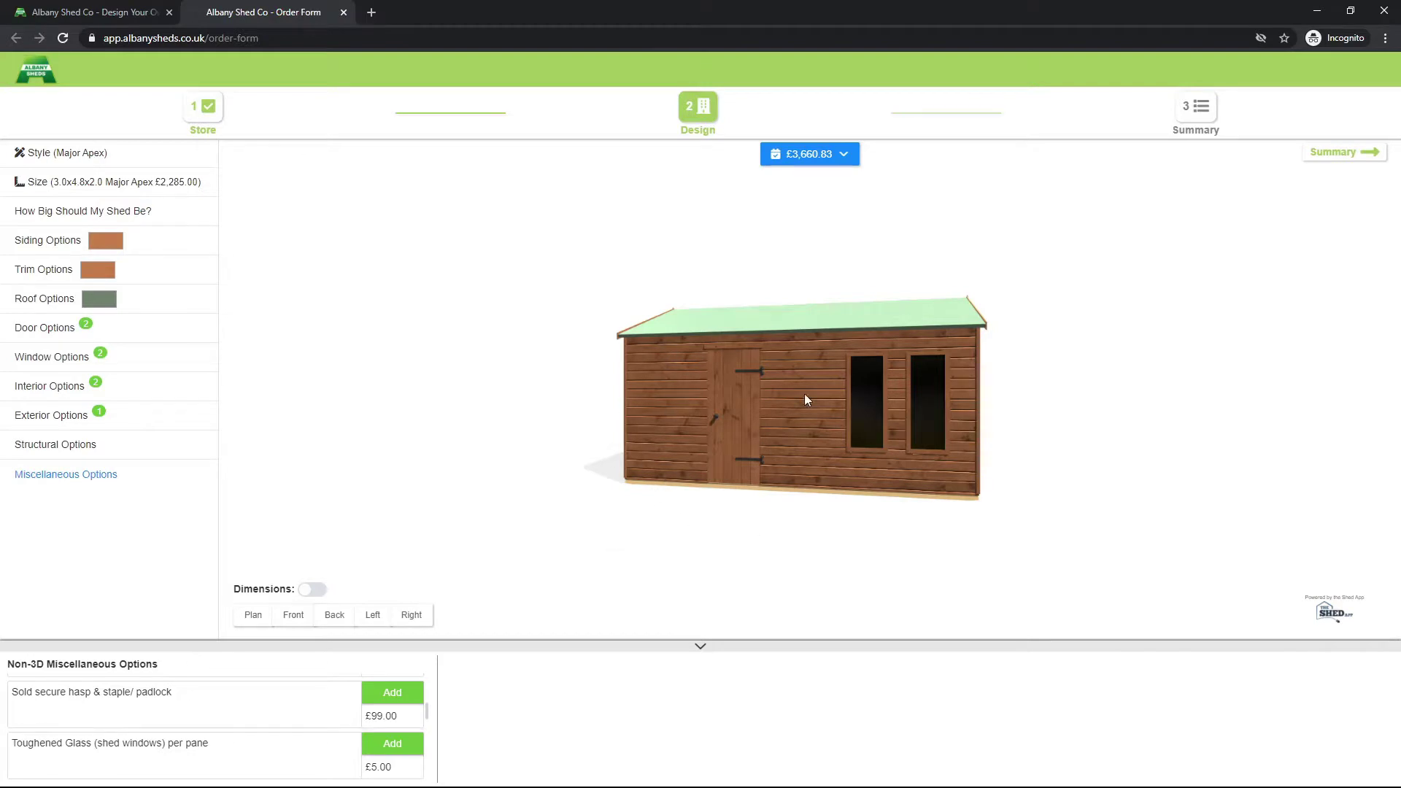
{"action": "left_click_drag", "start_coordinate": [720, 523], "coordinate": [783, 431]}
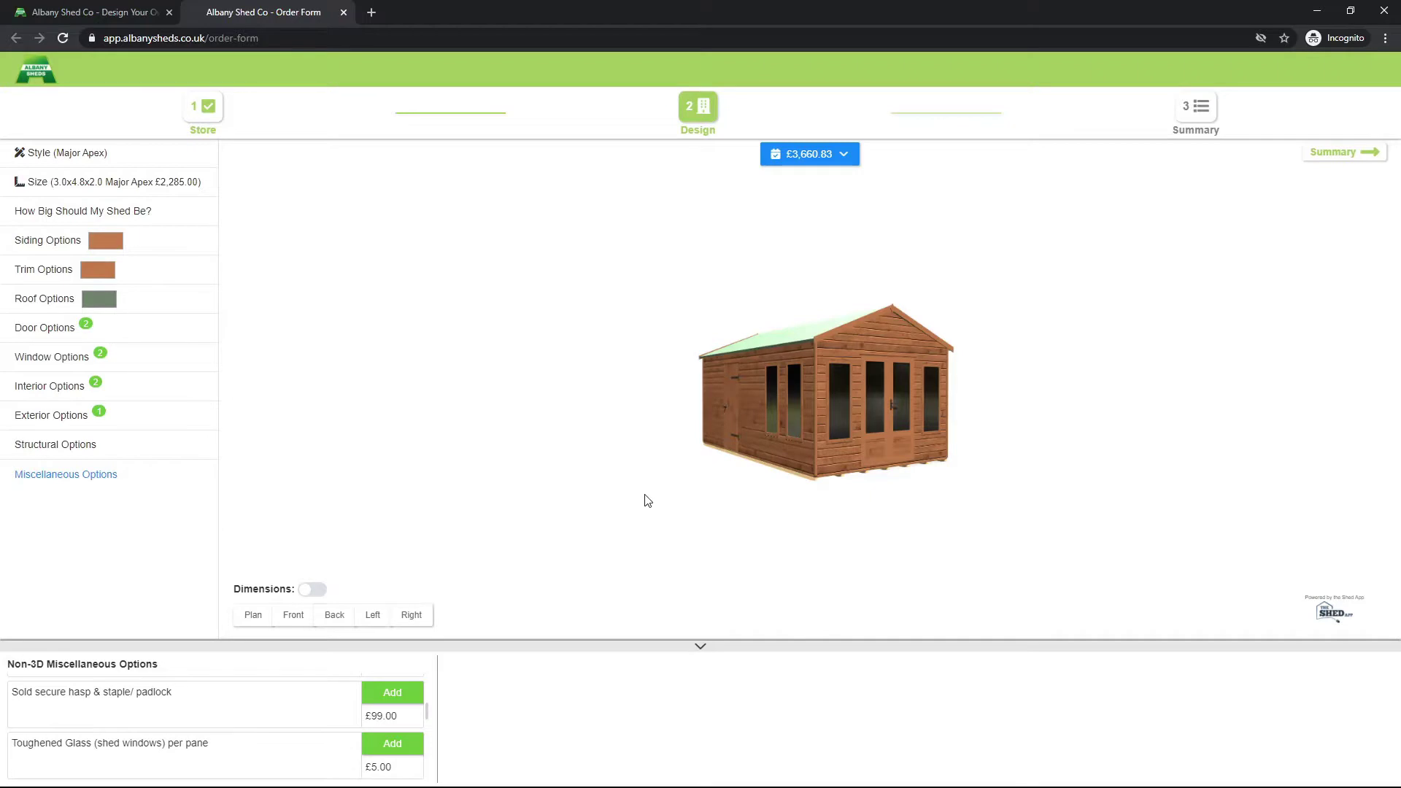
{"action": "left_click_drag", "start_coordinate": [713, 494], "coordinate": [848, 496]}
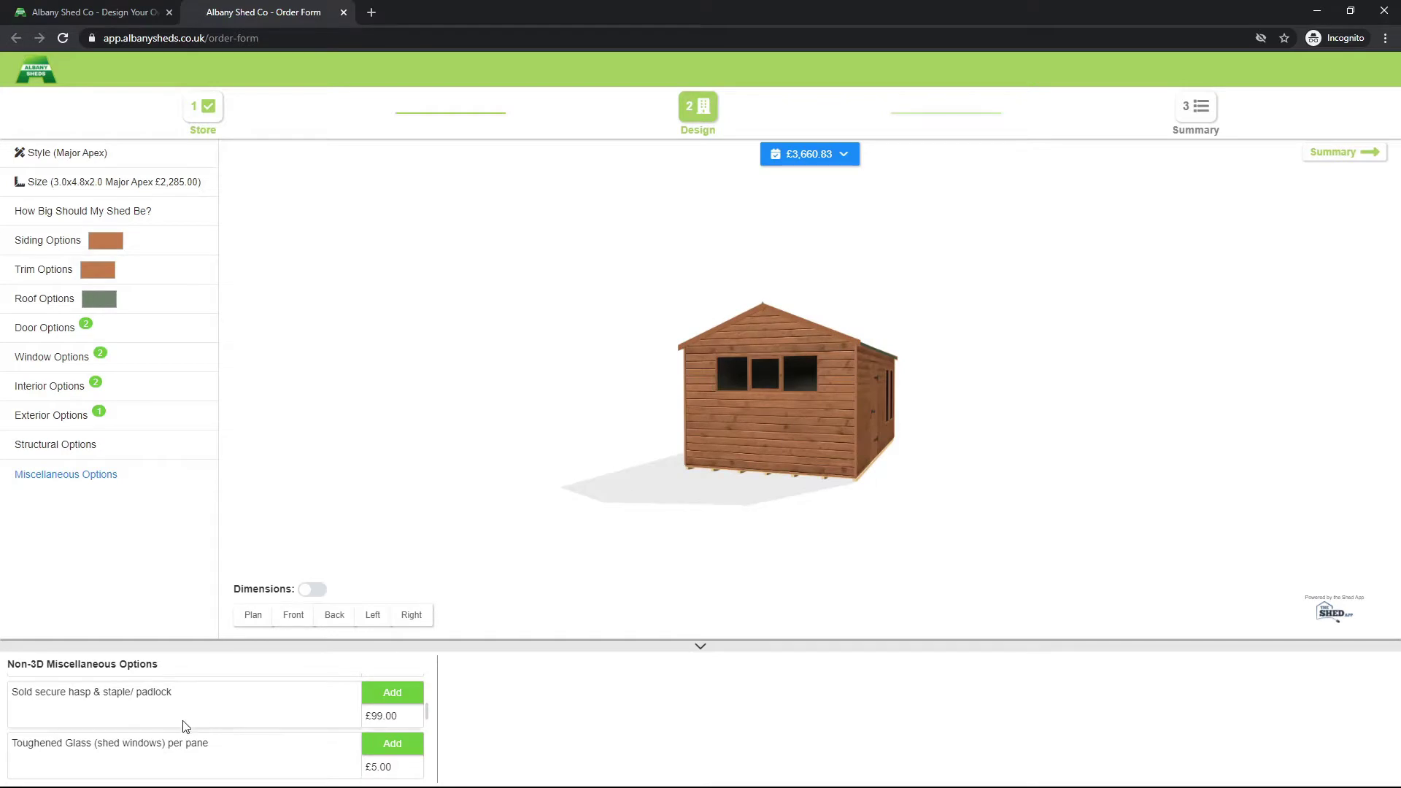
{"action": "scroll", "coordinate": [192, 727], "scroll_direction": "down", "scroll_amount": 1}
{"action": "left_click_drag", "start_coordinate": [860, 484], "coordinate": [688, 487]}
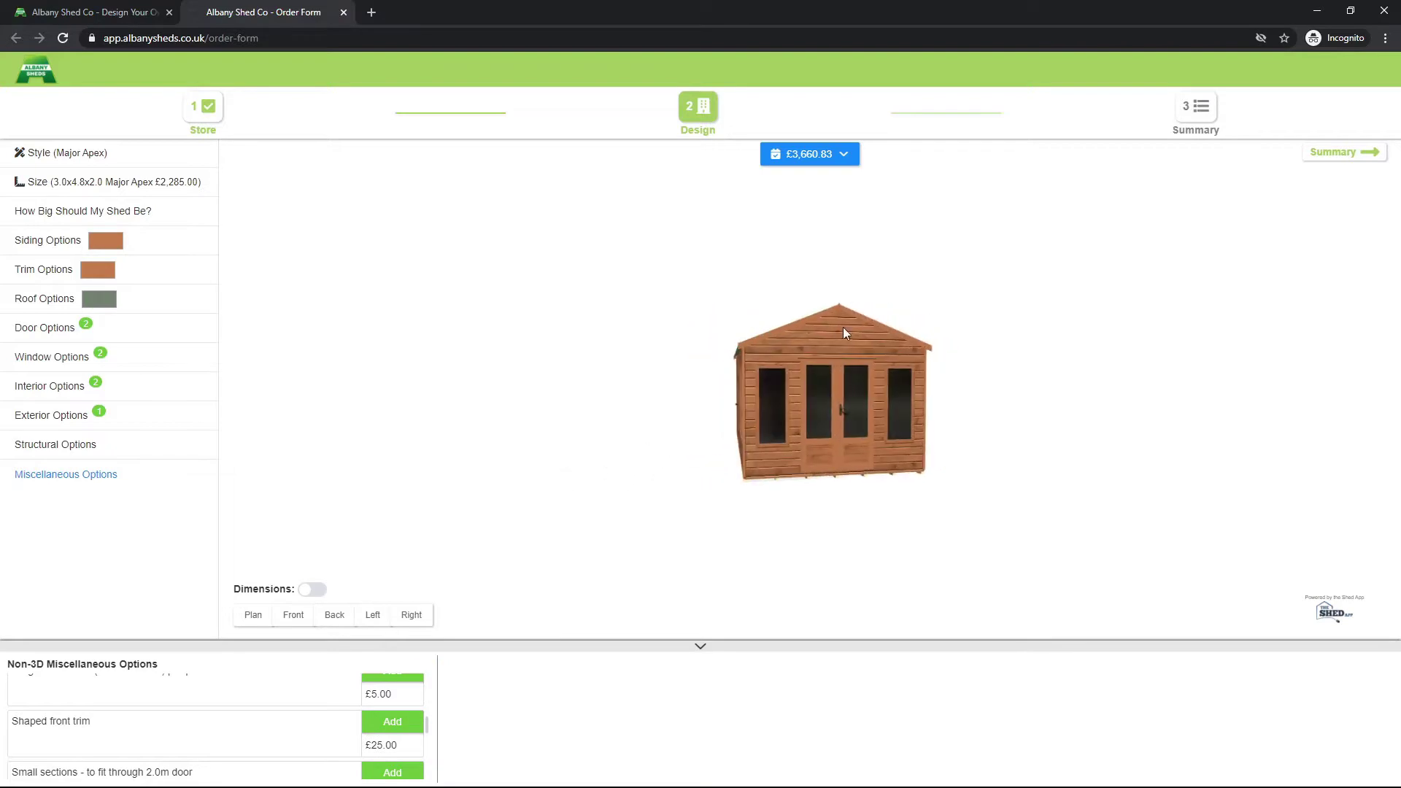
{"action": "scroll", "coordinate": [845, 332], "scroll_direction": "up", "scroll_amount": 2}
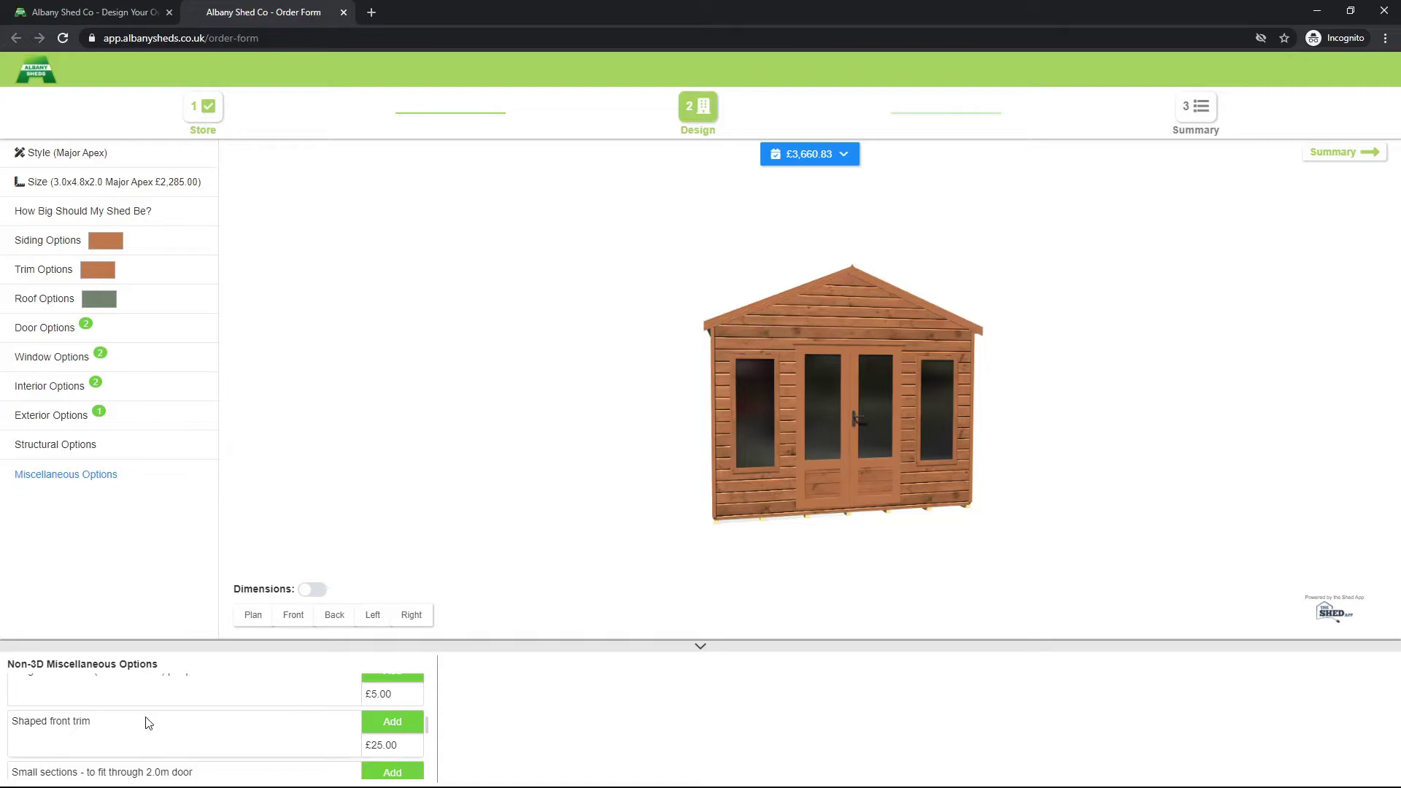
{"action": "scroll", "coordinate": [159, 726], "scroll_direction": "down", "scroll_amount": 1}
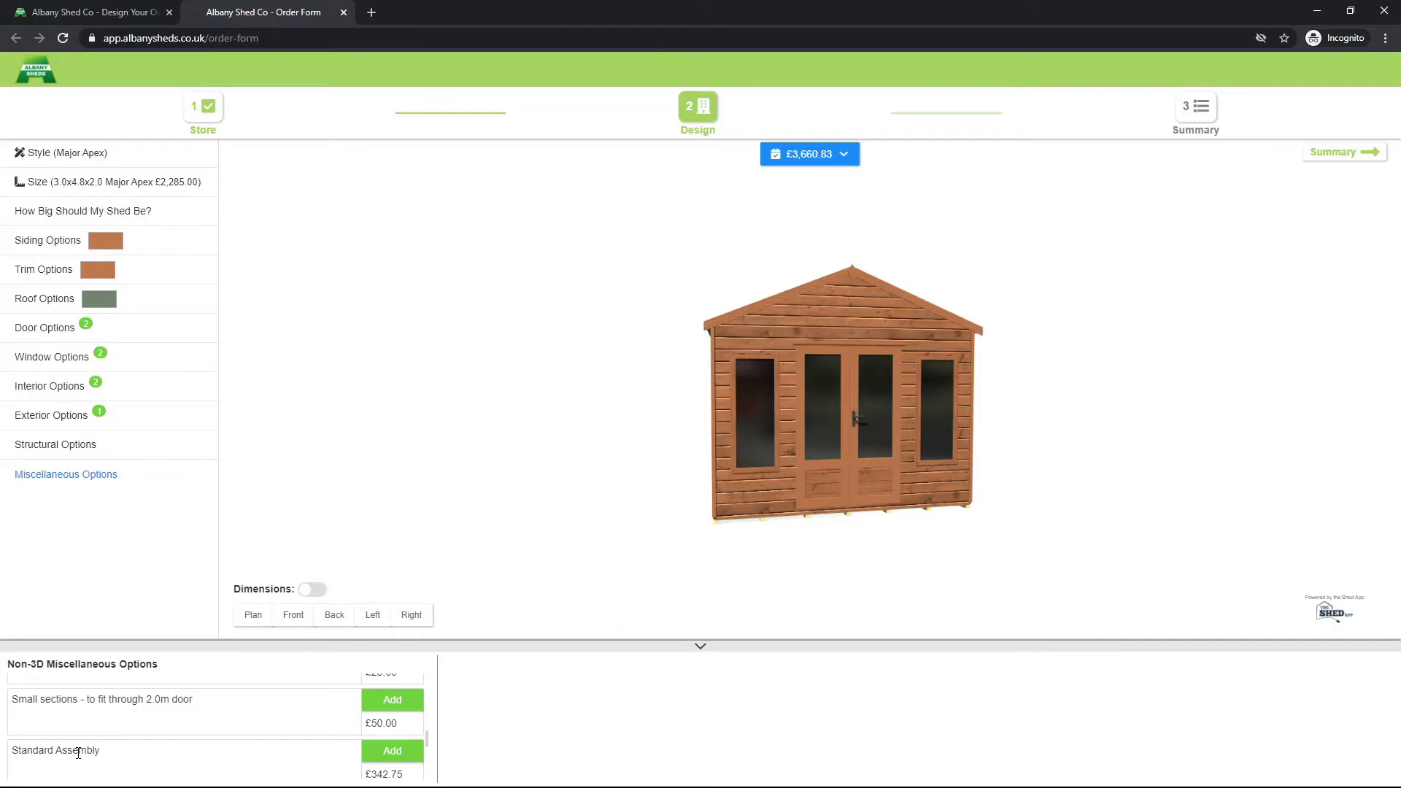
{"action": "scroll", "coordinate": [197, 748], "scroll_direction": "down", "scroll_amount": 1}
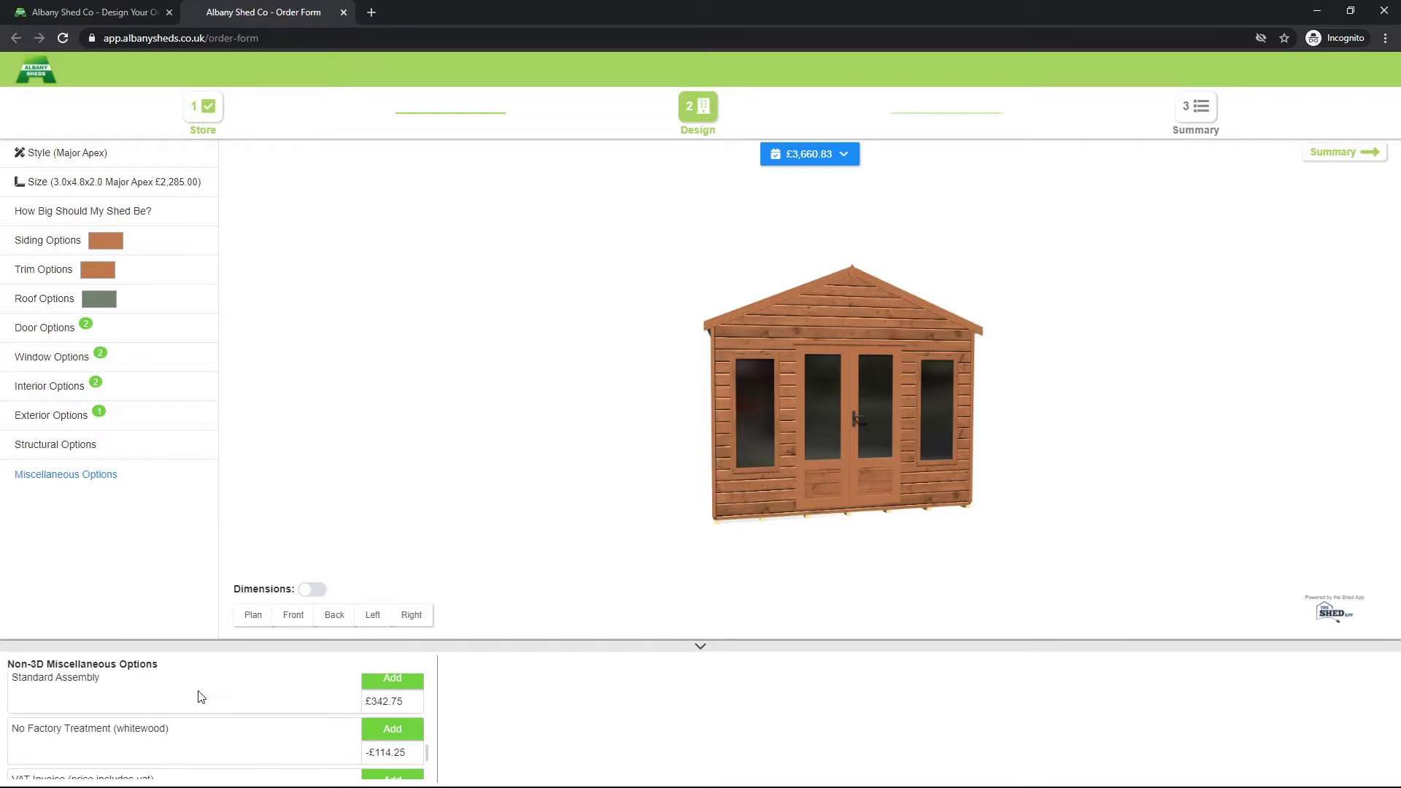
Step: Try a Felt Shingles roof in green and then red shingle colours
{"action": "left_click", "coordinate": [177, 300]}
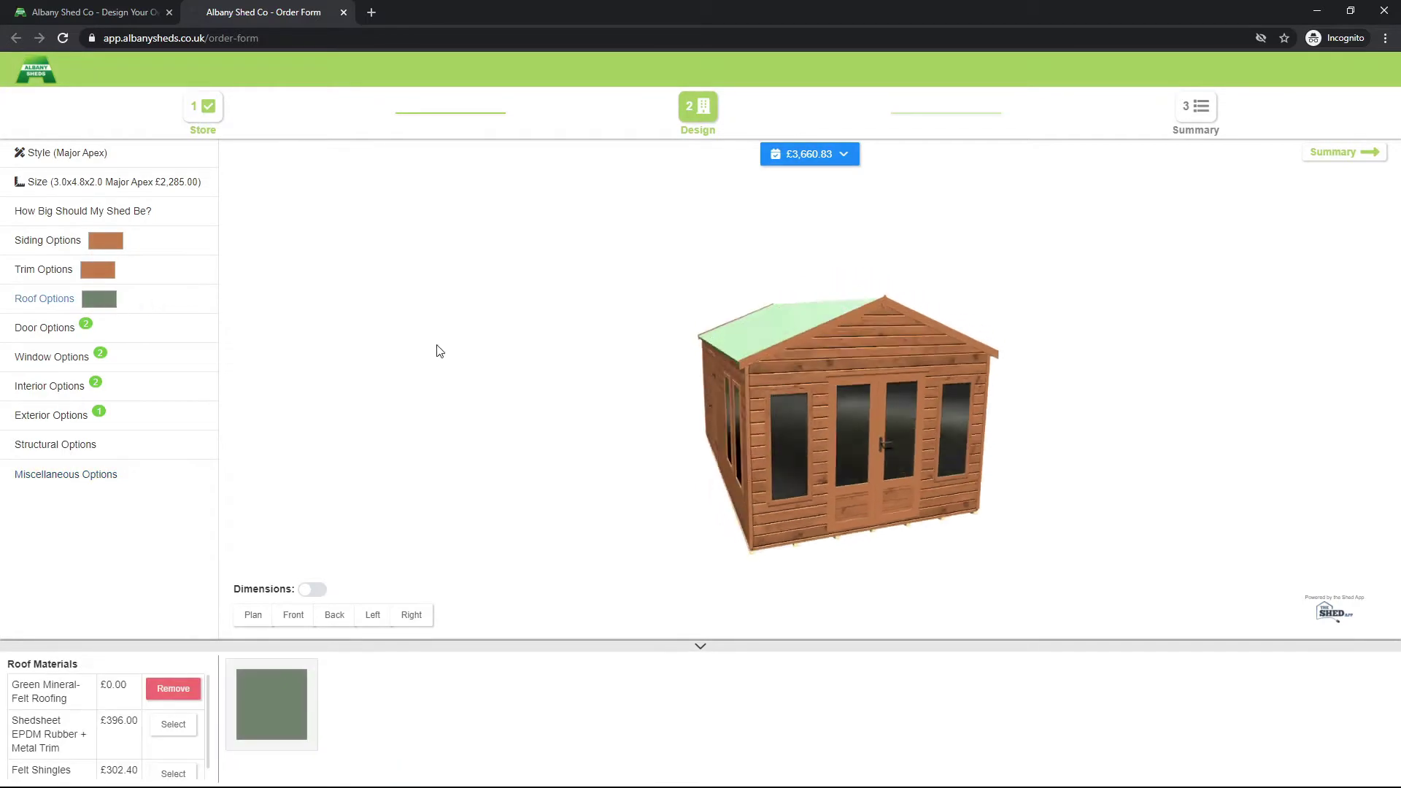
{"action": "left_click_drag", "start_coordinate": [841, 365], "coordinate": [645, 438]}
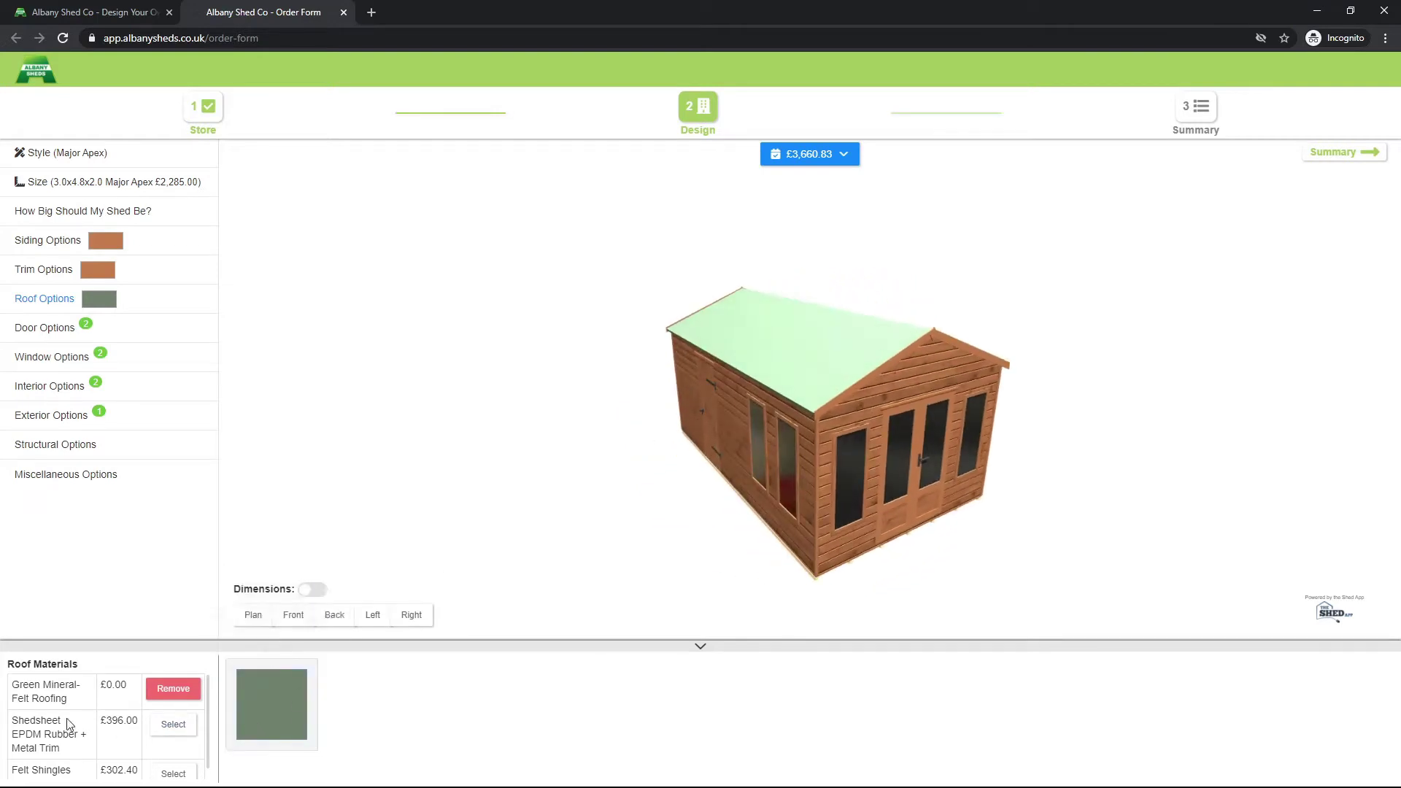
{"action": "scroll", "coordinate": [55, 752], "scroll_direction": "down", "scroll_amount": 1}
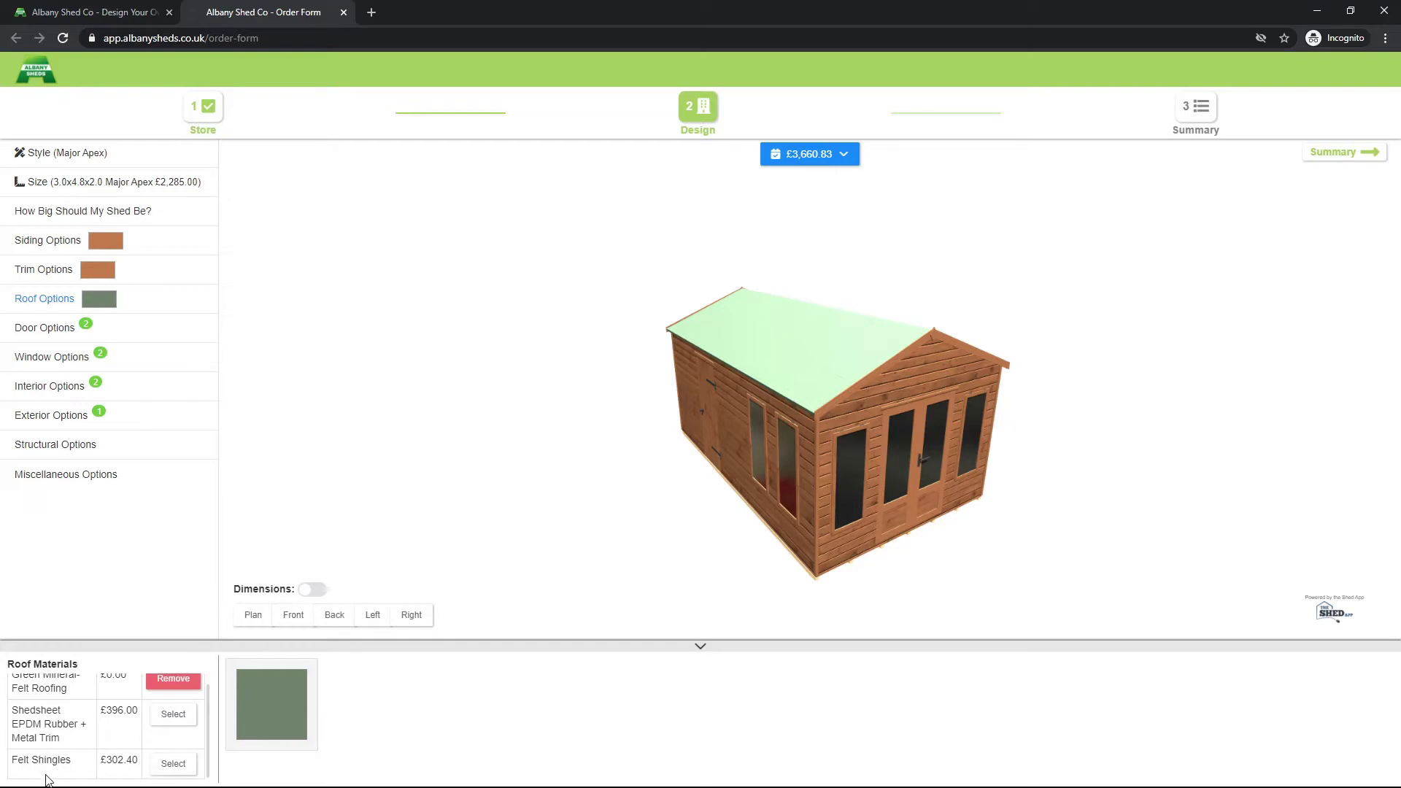
{"action": "left_click", "coordinate": [173, 764]}
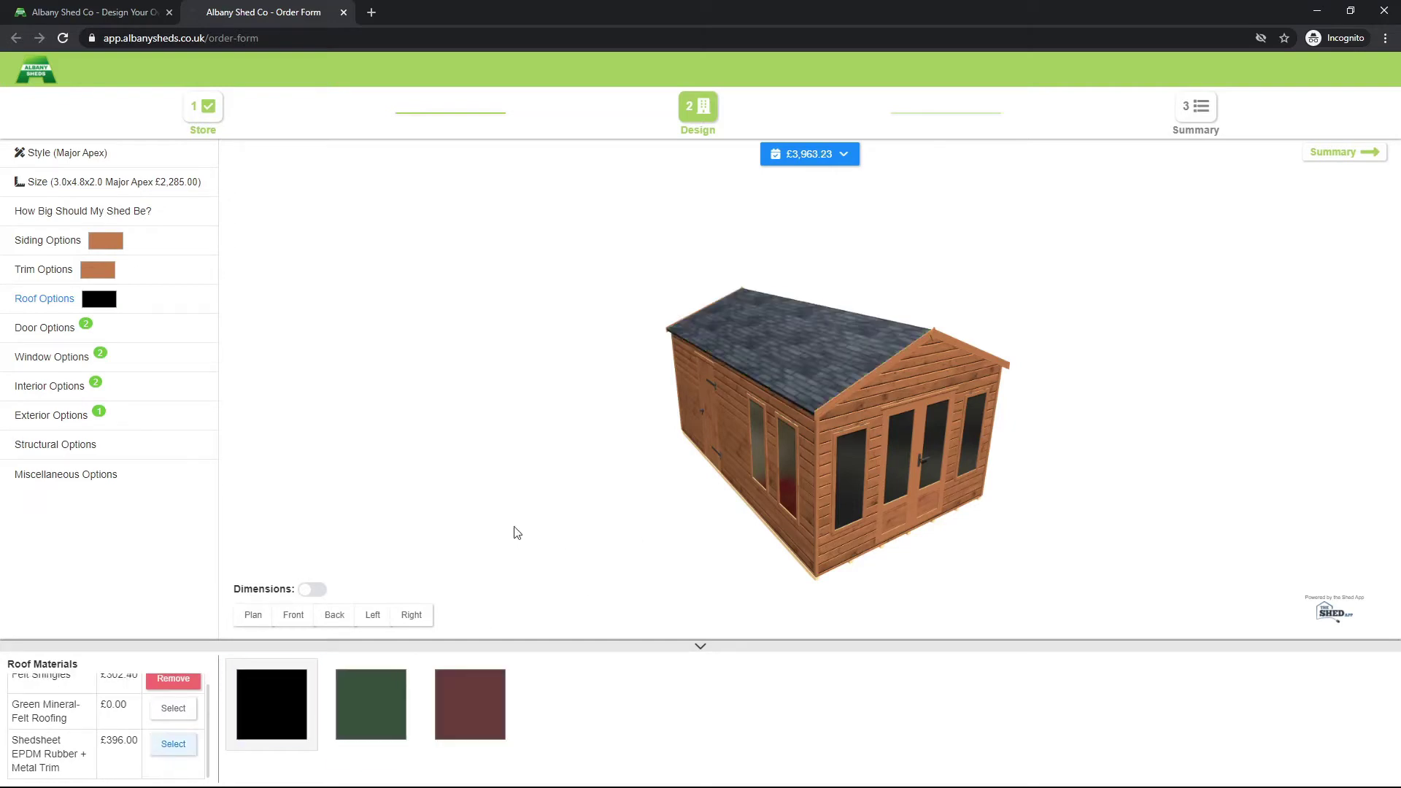
{"action": "left_click_drag", "start_coordinate": [599, 476], "coordinate": [707, 532]}
{"action": "left_click", "coordinate": [360, 702]}
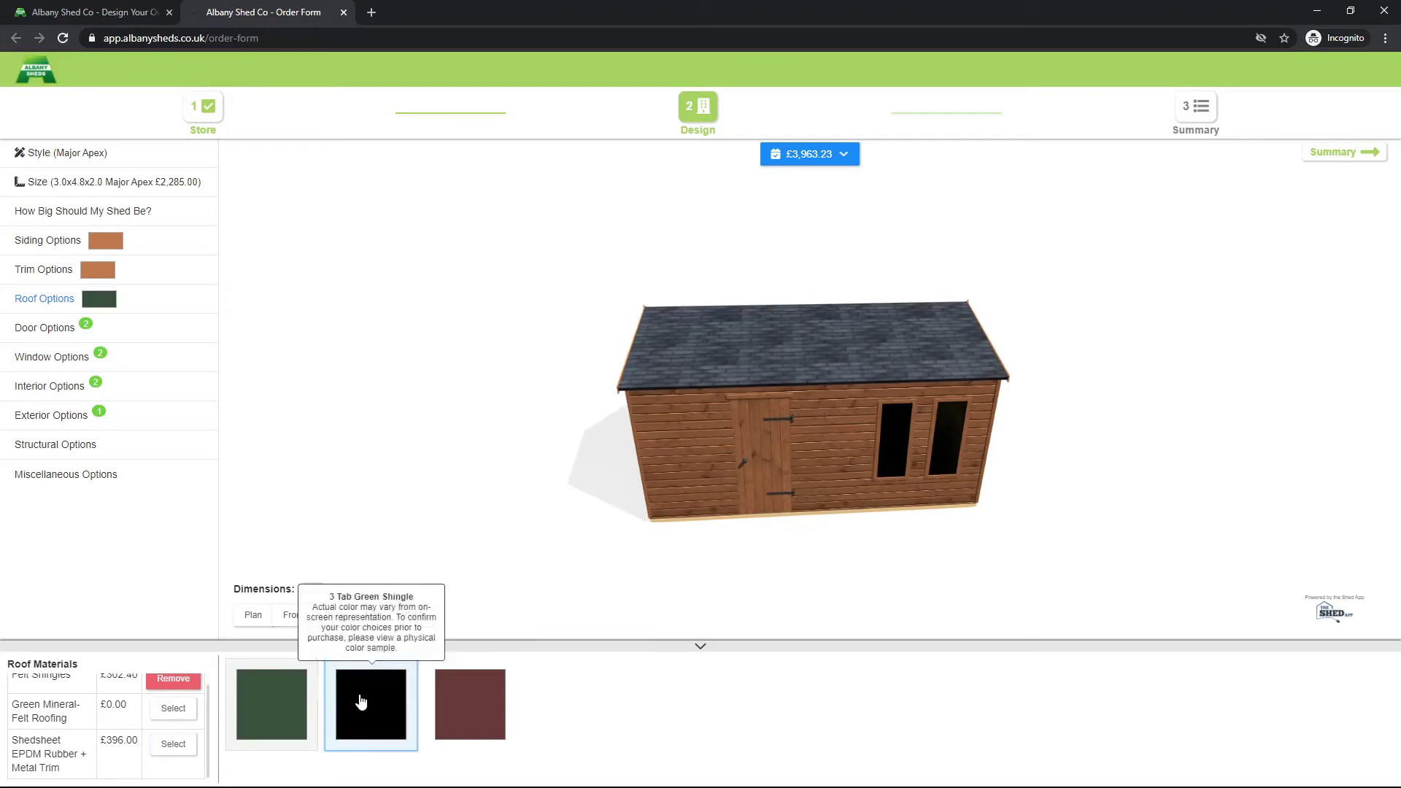
{"action": "left_click", "coordinate": [461, 705]}
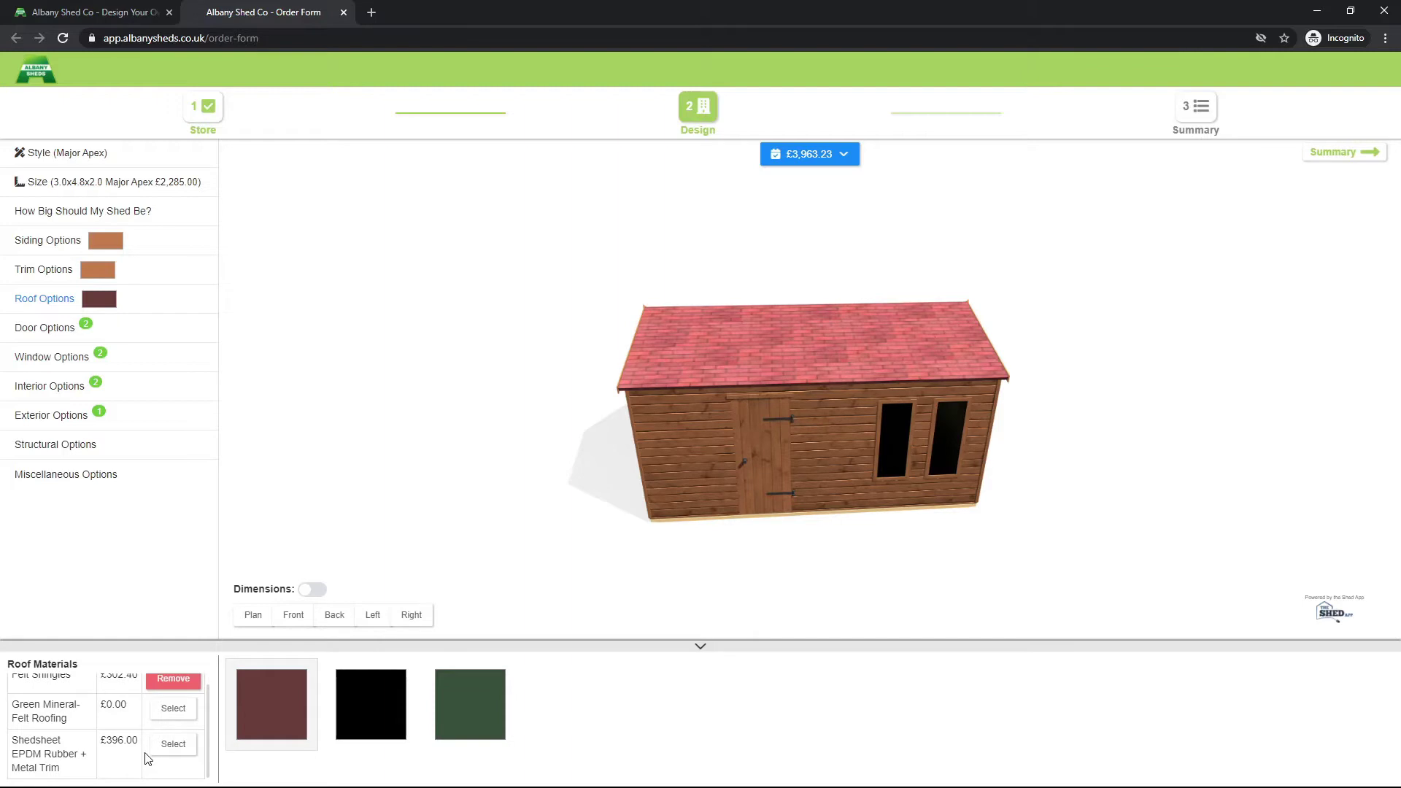
Step: Switch the roof to black Shedsheet EPDM Rubber + Metal Trim at £396.00 and check it from all sides
{"action": "left_click", "coordinate": [173, 744]}
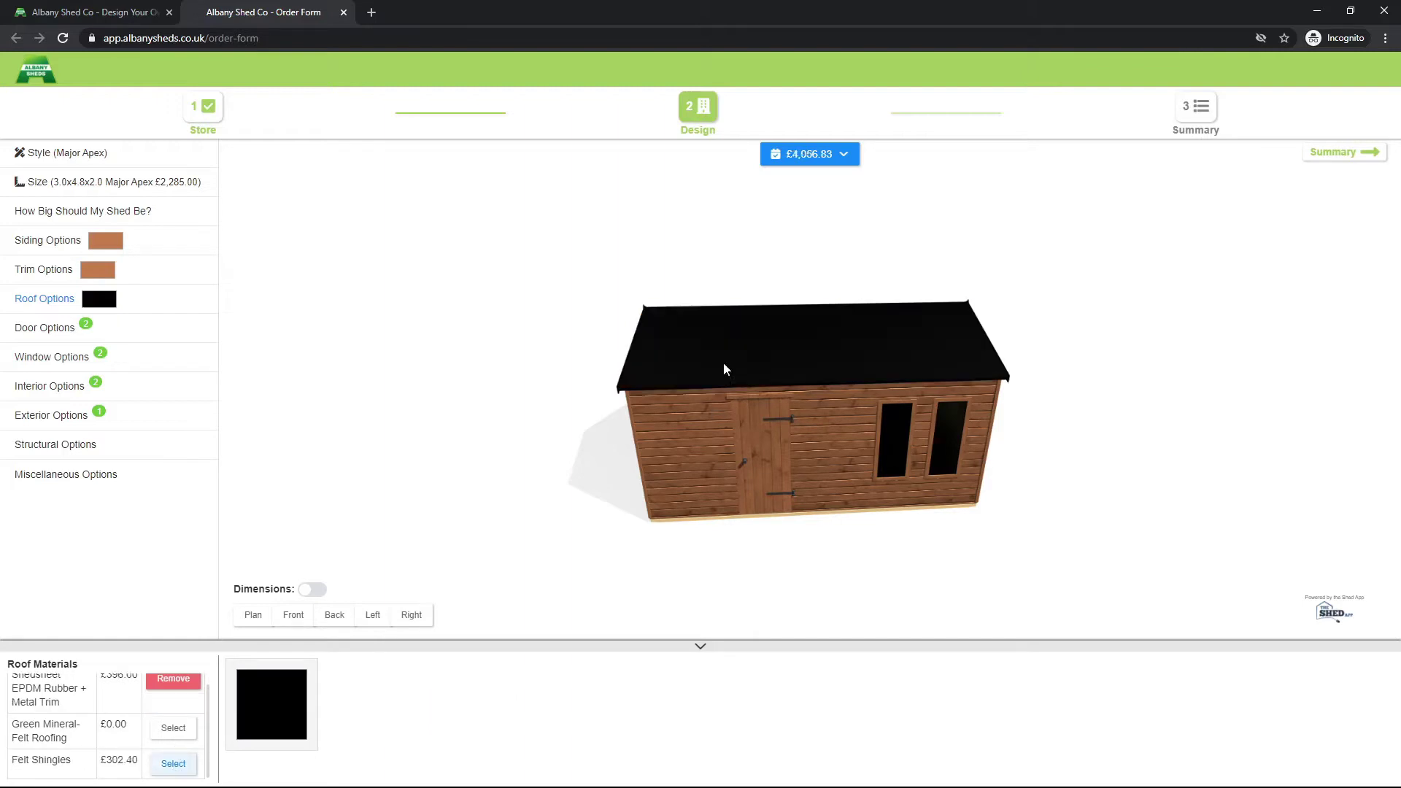
{"action": "left_click_drag", "start_coordinate": [954, 381], "coordinate": [715, 370]}
{"action": "scroll", "coordinate": [742, 362], "scroll_direction": "up", "scroll_amount": 3}
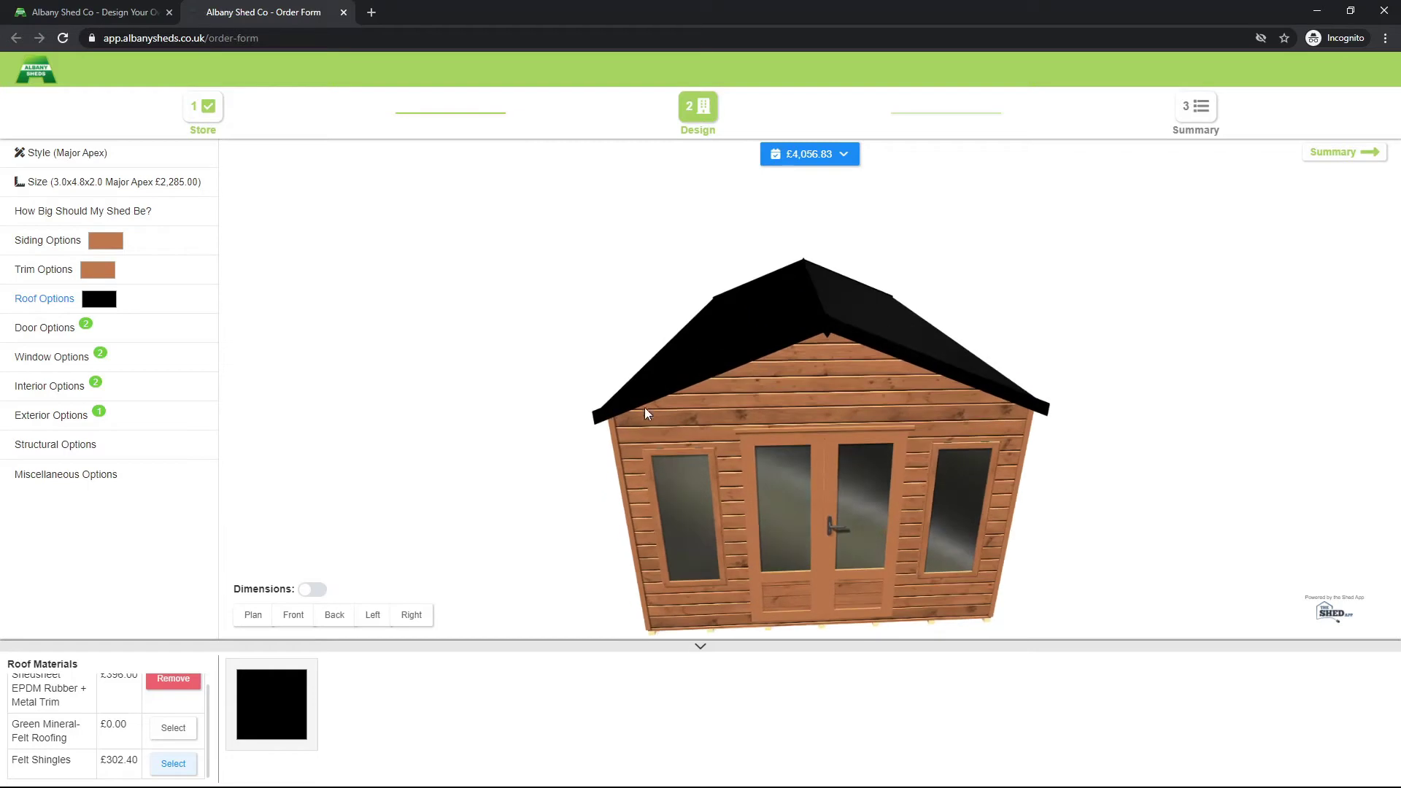
{"action": "left_click_drag", "start_coordinate": [908, 365], "coordinate": [738, 321]}
{"action": "left_click_drag", "start_coordinate": [1092, 335], "coordinate": [638, 307]}
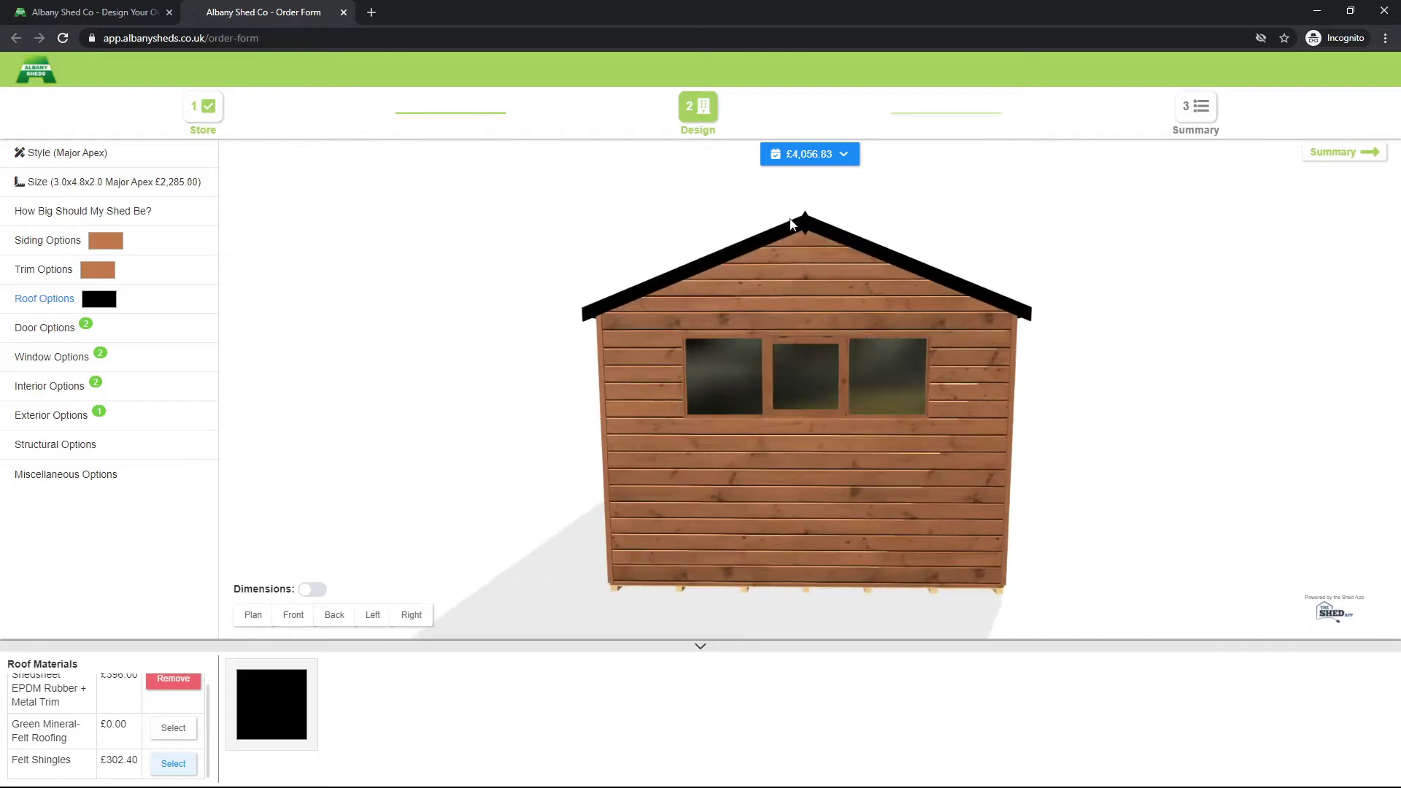
{"action": "left_click_drag", "start_coordinate": [995, 300], "coordinate": [826, 322]}
{"action": "left_click_drag", "start_coordinate": [1083, 328], "coordinate": [877, 352]}
{"action": "scroll", "coordinate": [843, 380], "scroll_direction": "down", "scroll_amount": 2}
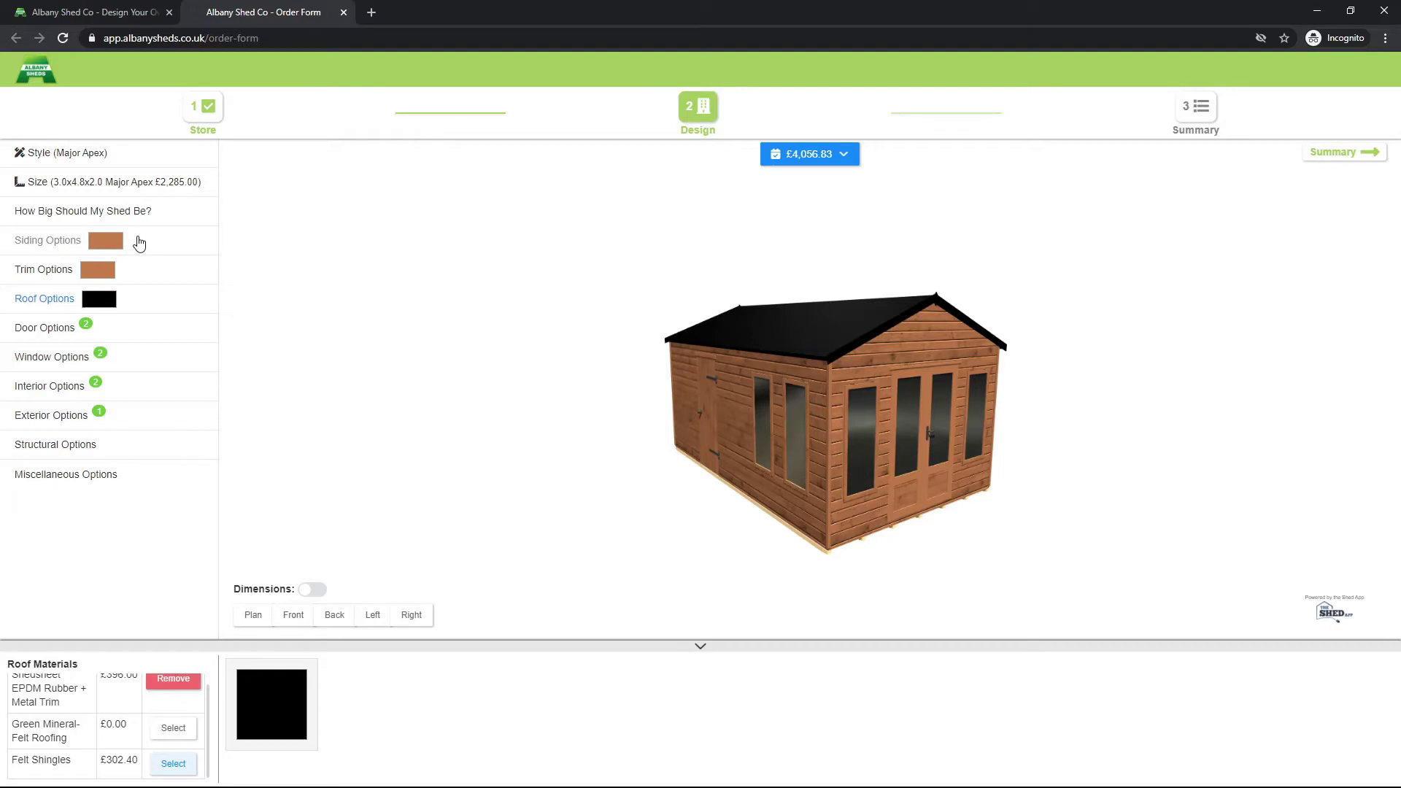
Step: Add Treatment for Top Coat to the siding and paint it Slate from swatch page 3
{"action": "left_click", "coordinate": [139, 242]}
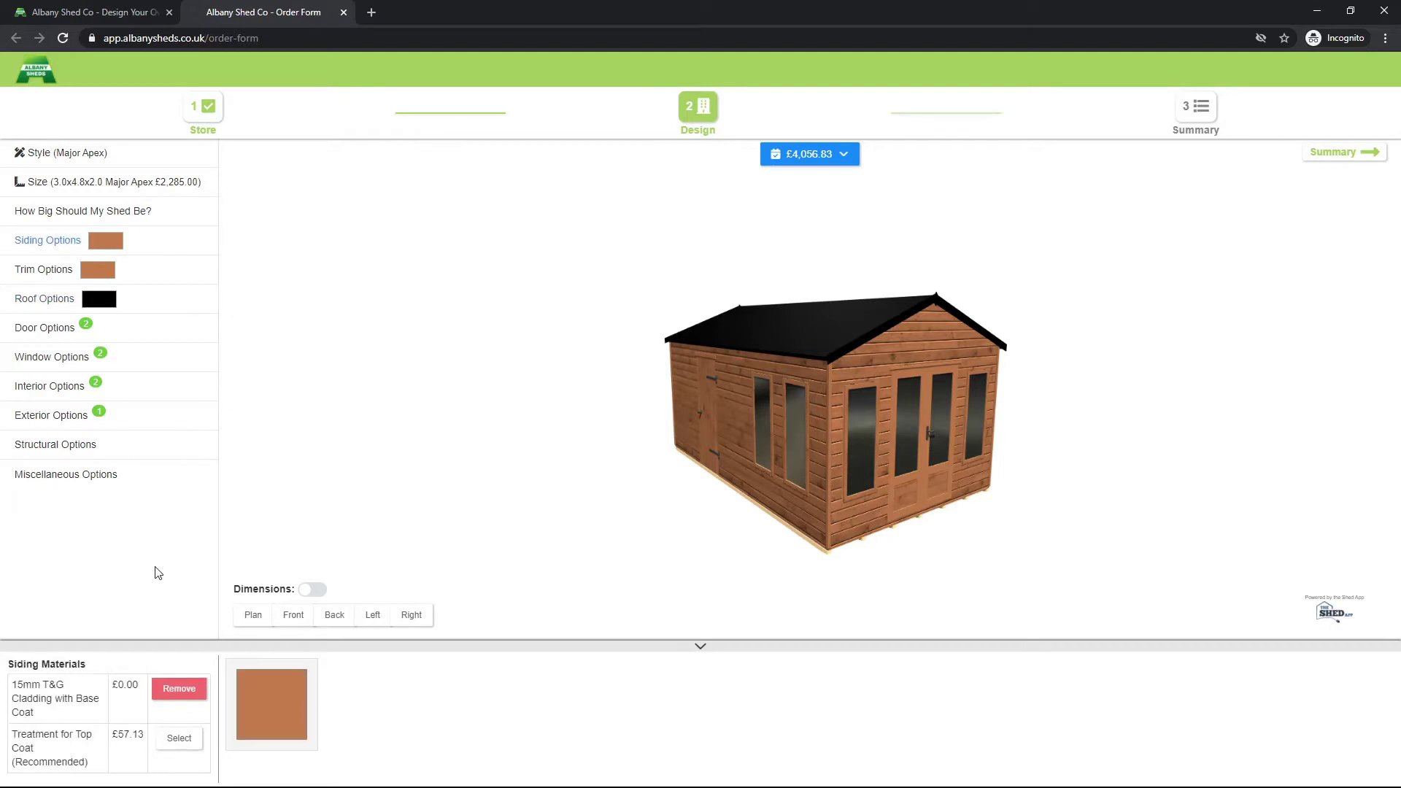
{"action": "left_click", "coordinate": [175, 739]}
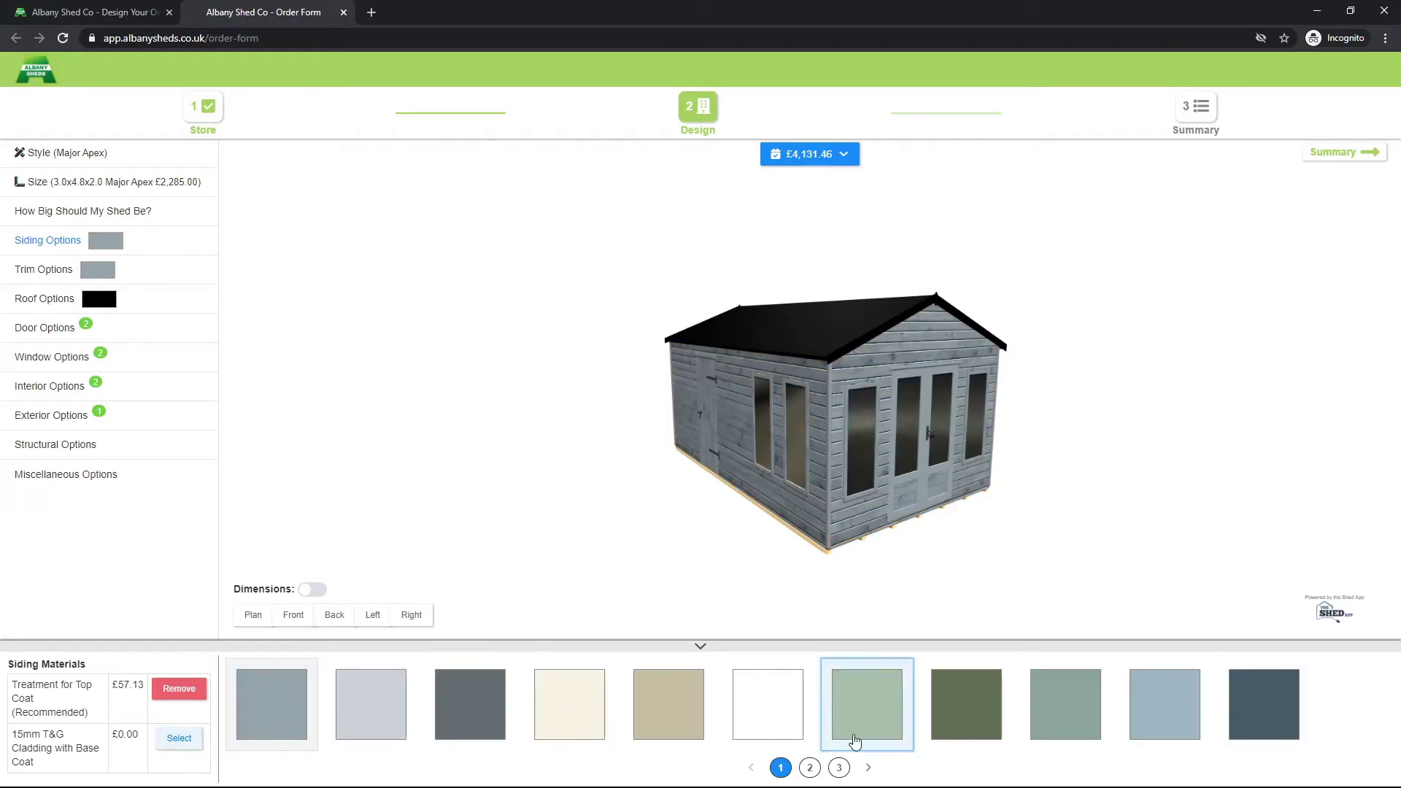
{"action": "left_click", "coordinate": [809, 767]}
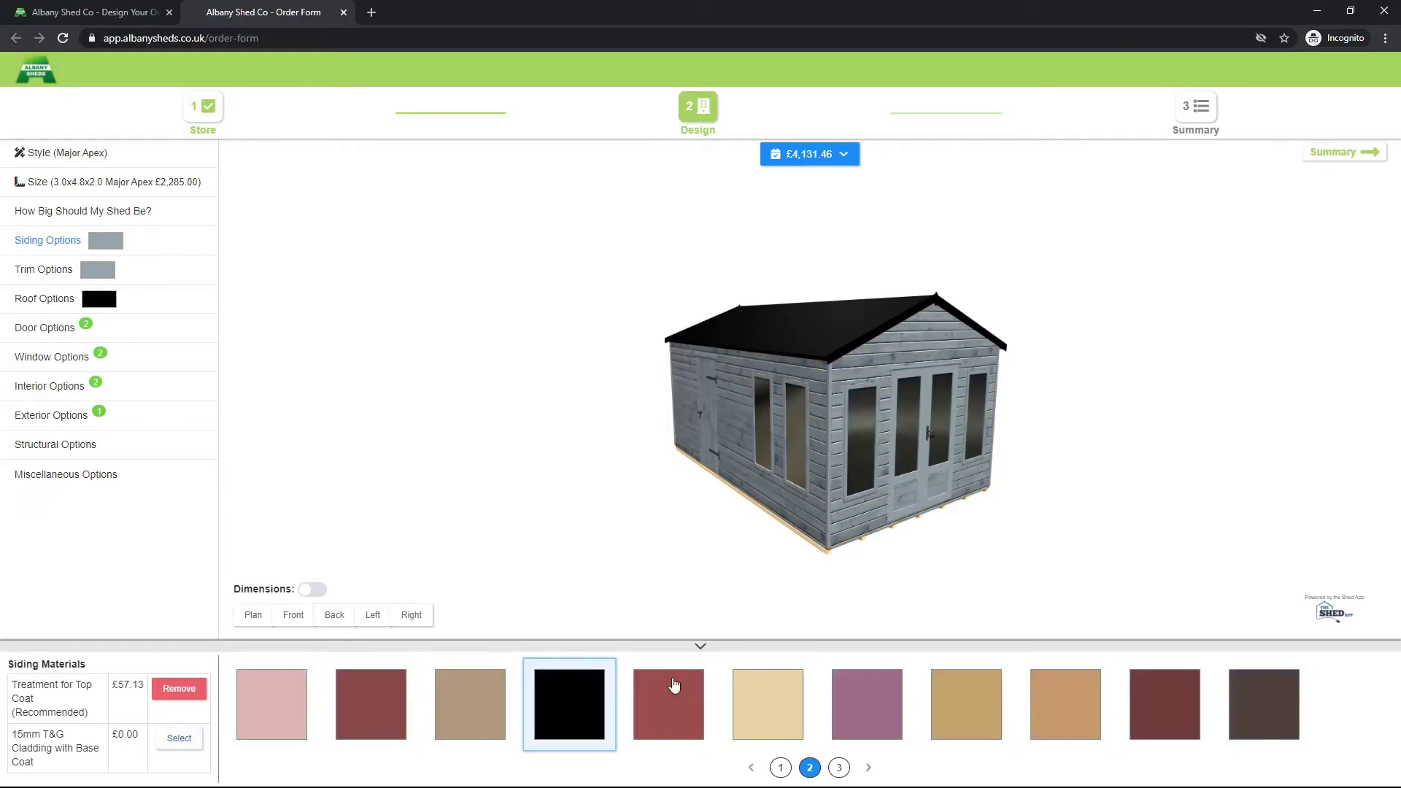
{"action": "left_click", "coordinate": [839, 767]}
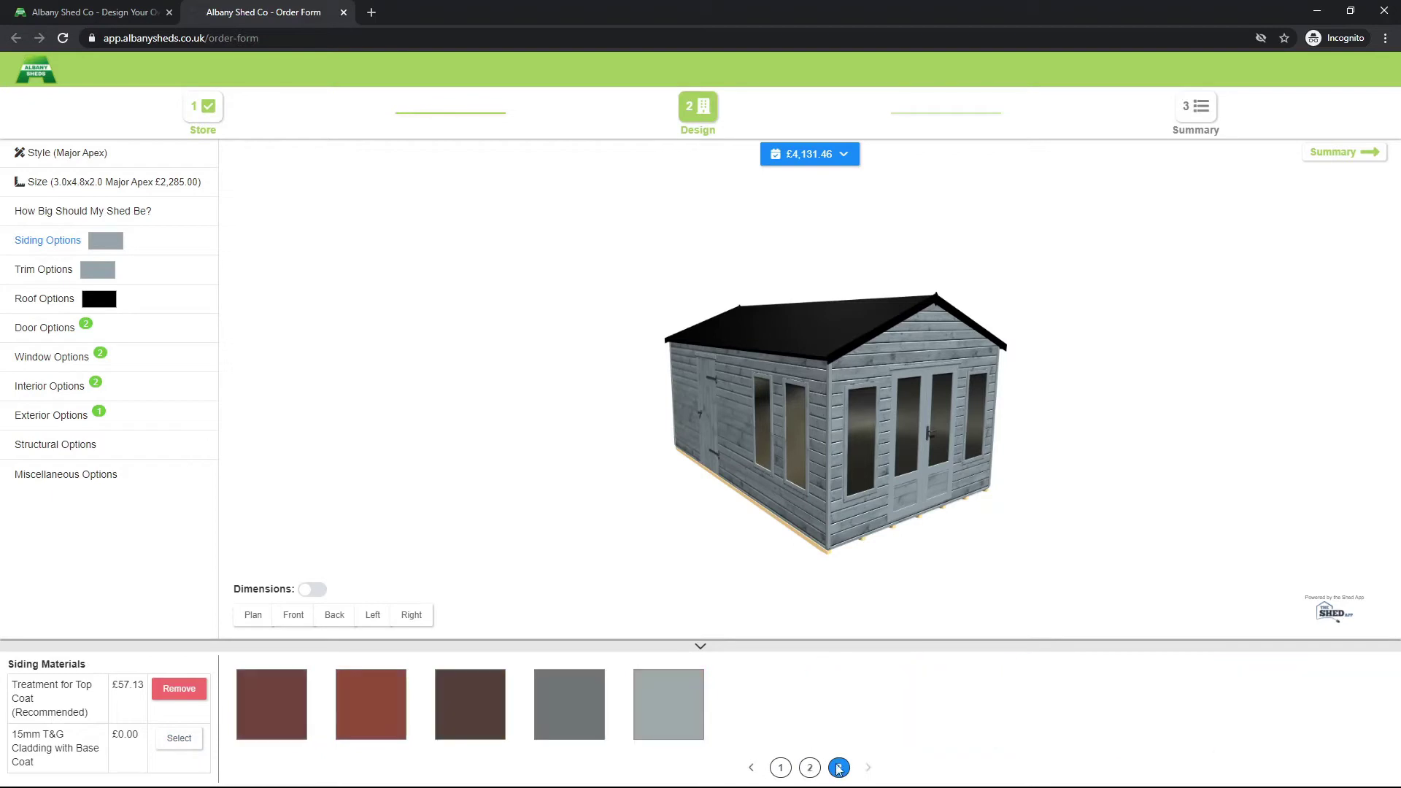
{"action": "left_click", "coordinate": [556, 721]}
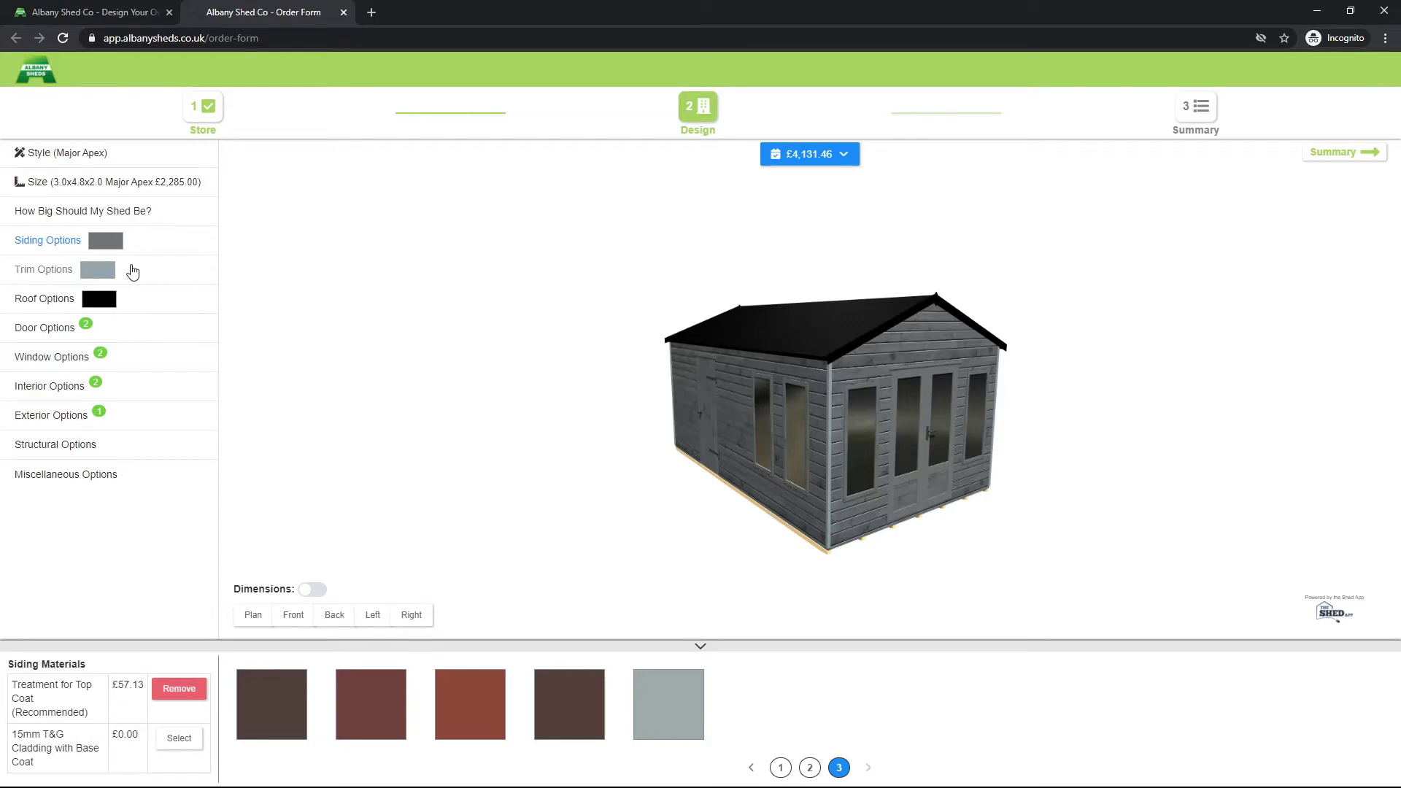
Step: Browse page 3 of trim colours, then change the roof to black Felt Shingles at £302.40
{"action": "left_click", "coordinate": [134, 271]}
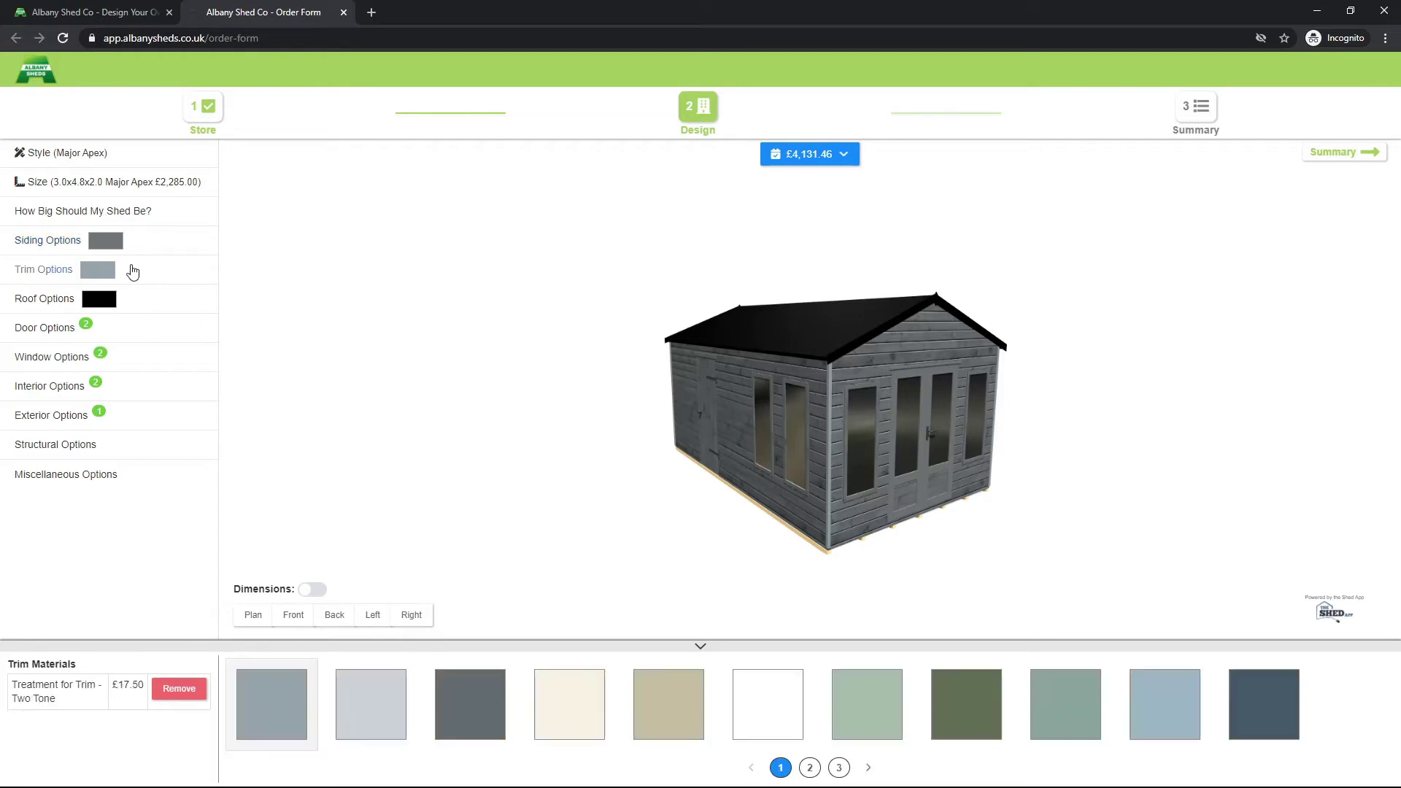
{"action": "left_click", "coordinate": [836, 770]}
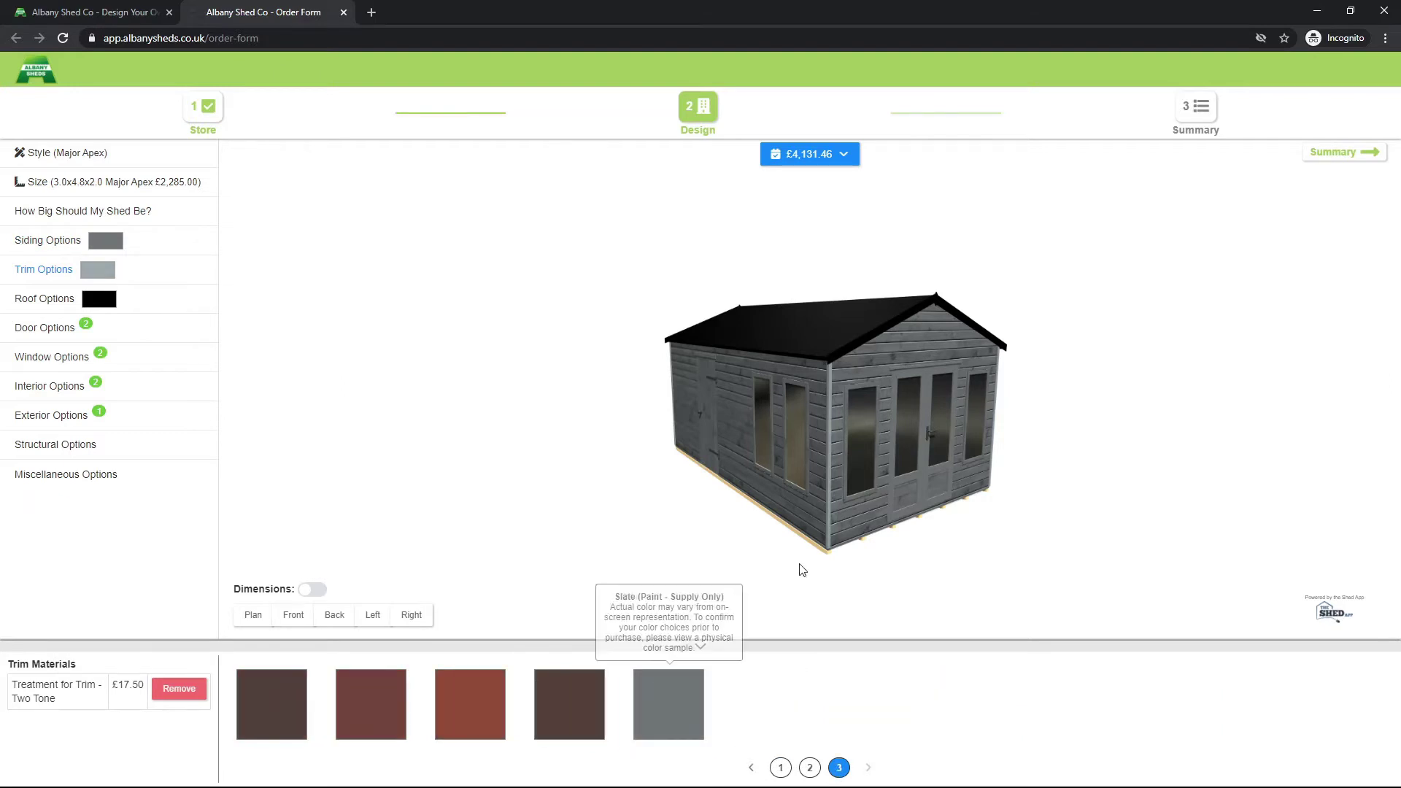
{"action": "left_click", "coordinate": [152, 300]}
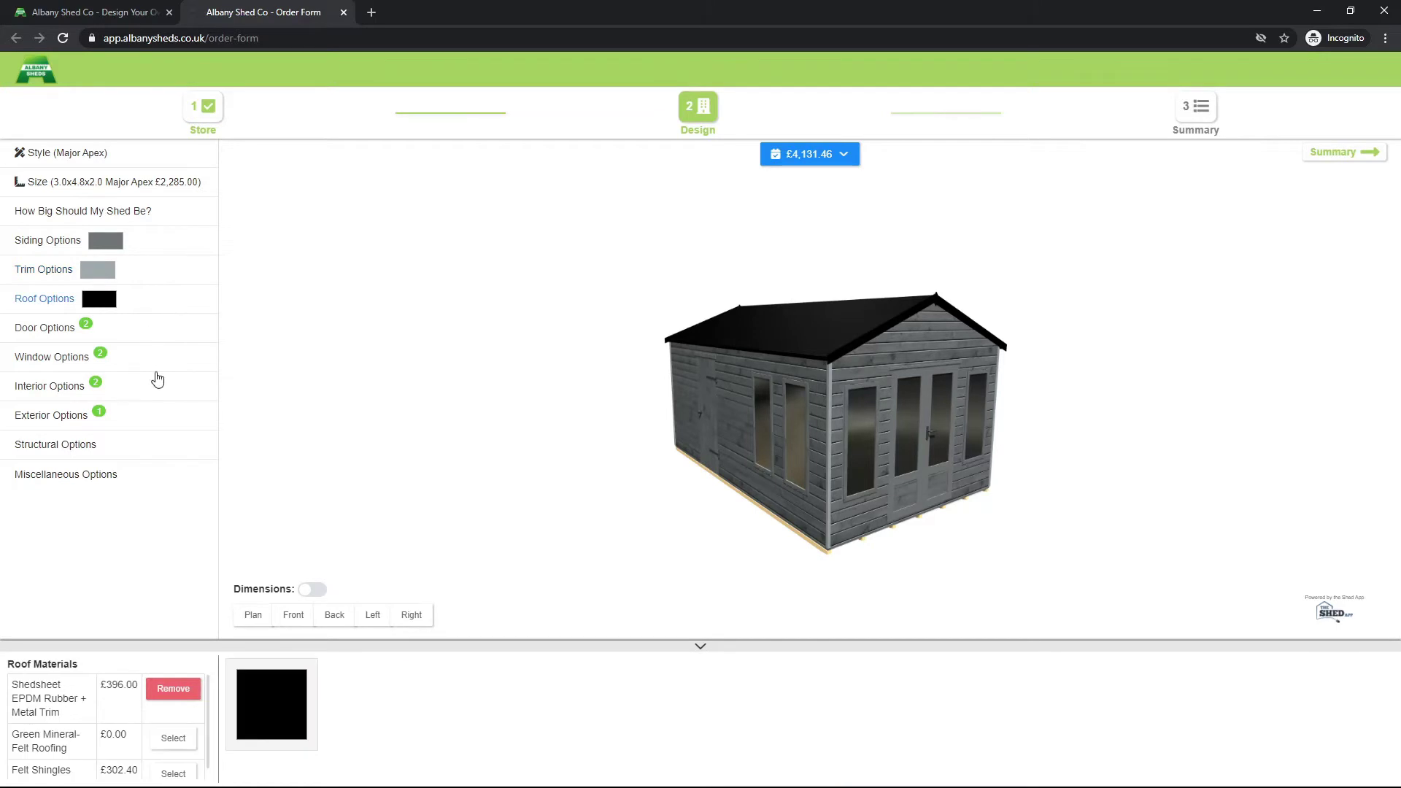
{"action": "left_click", "coordinate": [178, 774]}
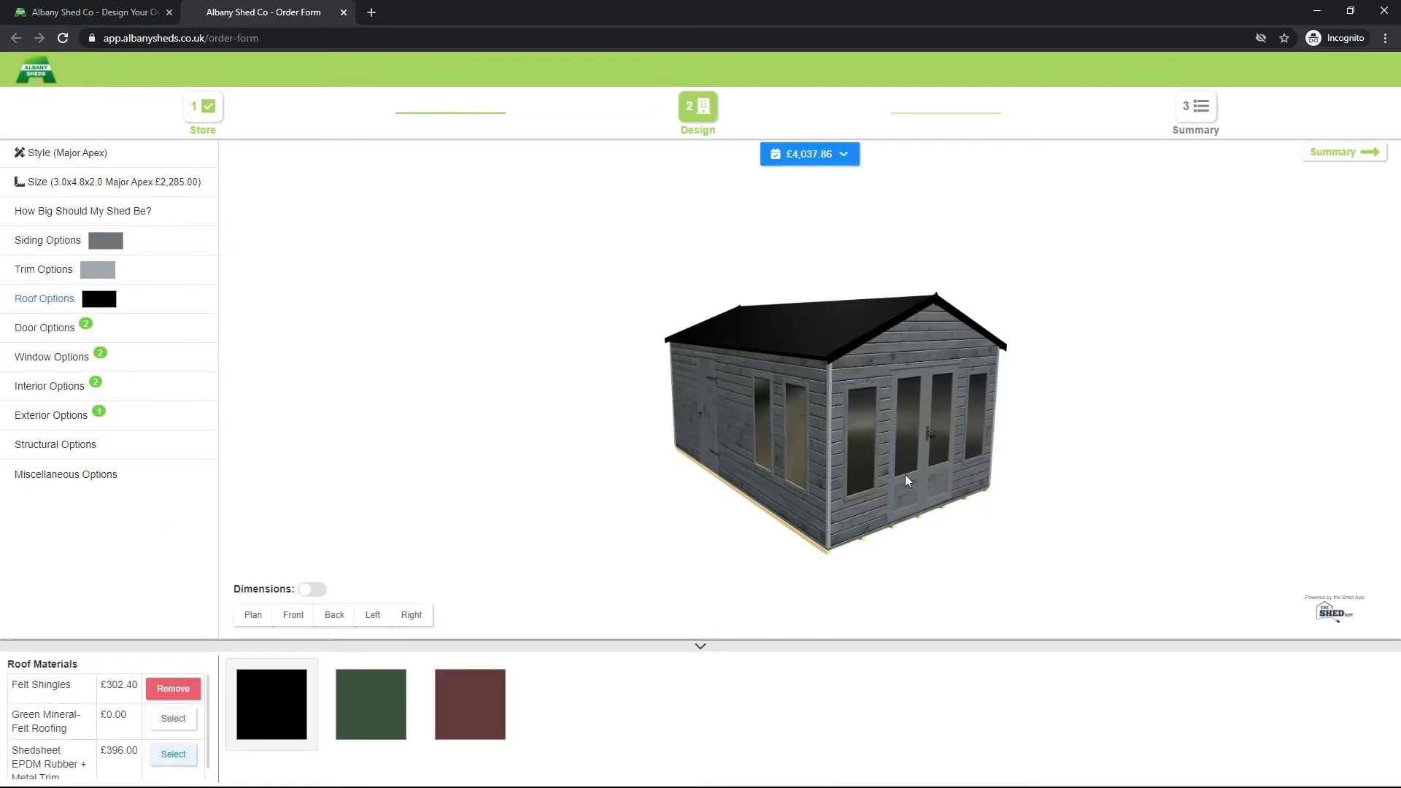
{"action": "left_click_drag", "start_coordinate": [1197, 418], "coordinate": [919, 357]}
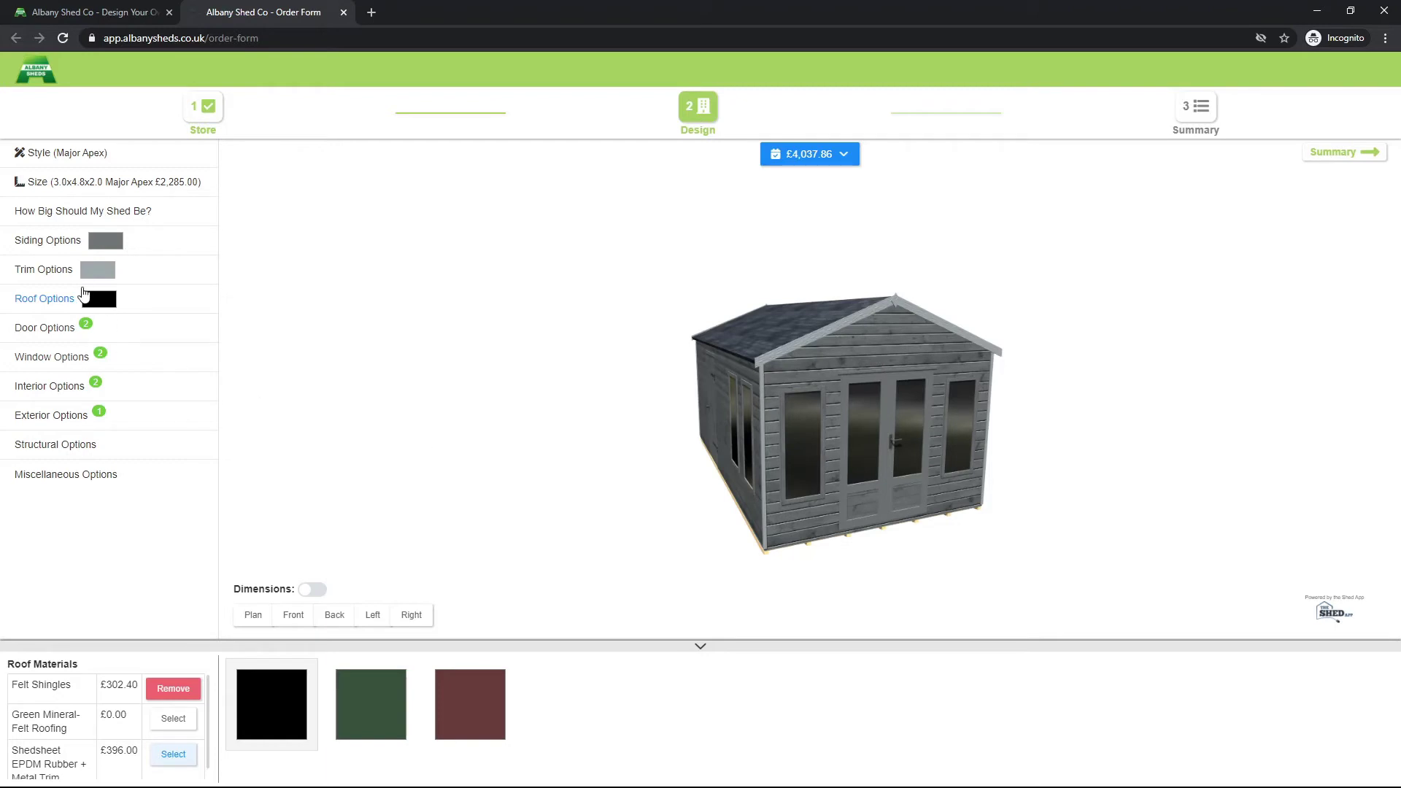
Step: Paint the trim Slate grey from swatch page 3
{"action": "left_click", "coordinate": [110, 276]}
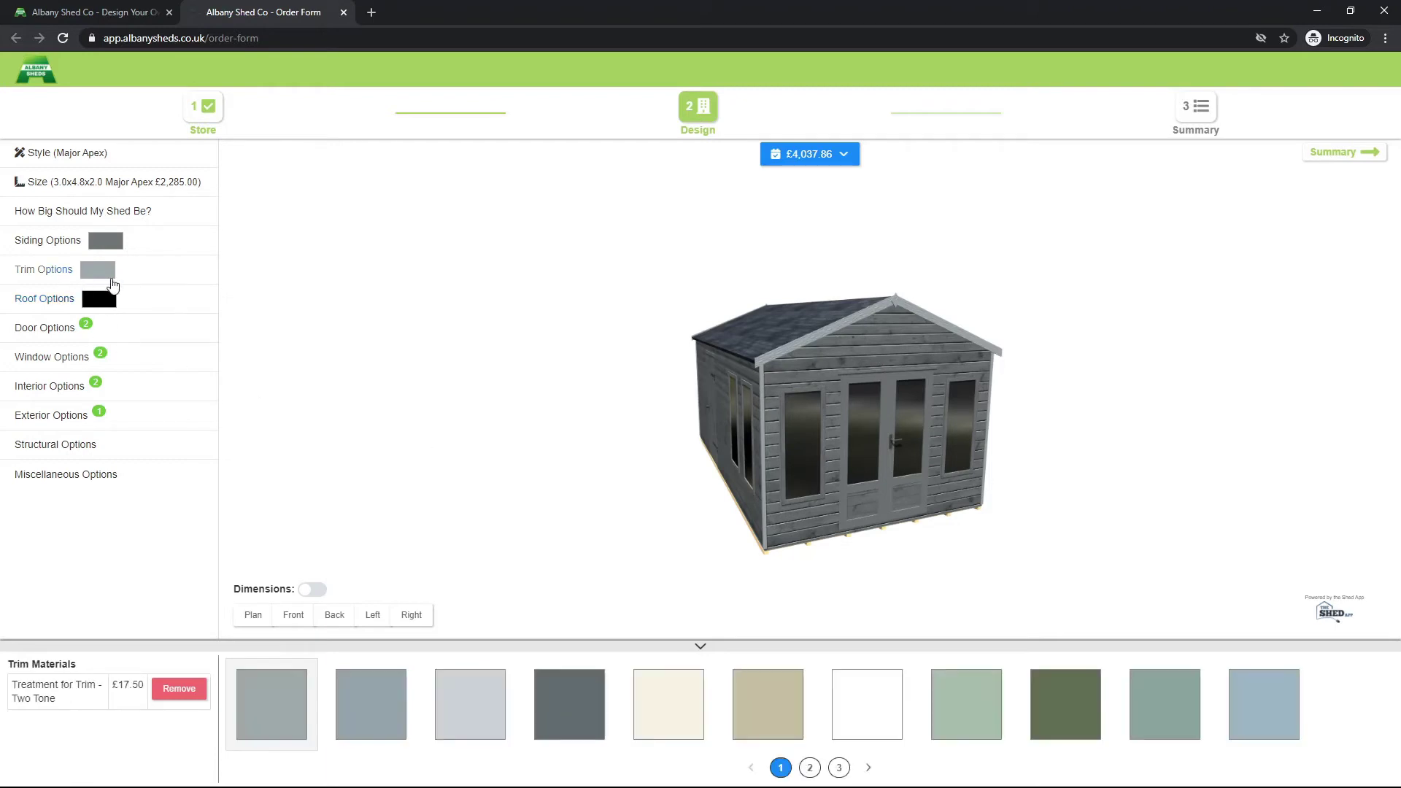
{"action": "left_click", "coordinate": [840, 768]}
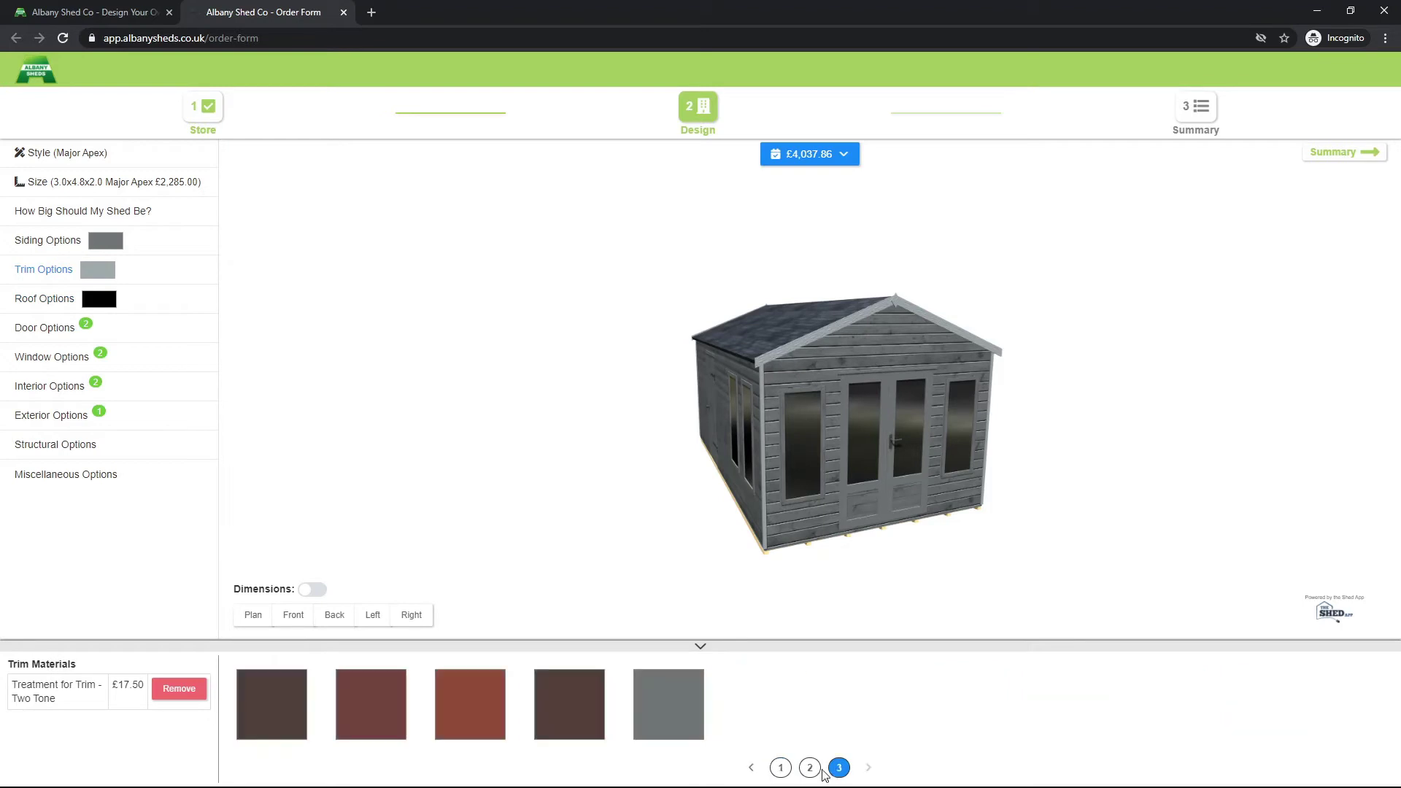
{"action": "left_click", "coordinate": [675, 721]}
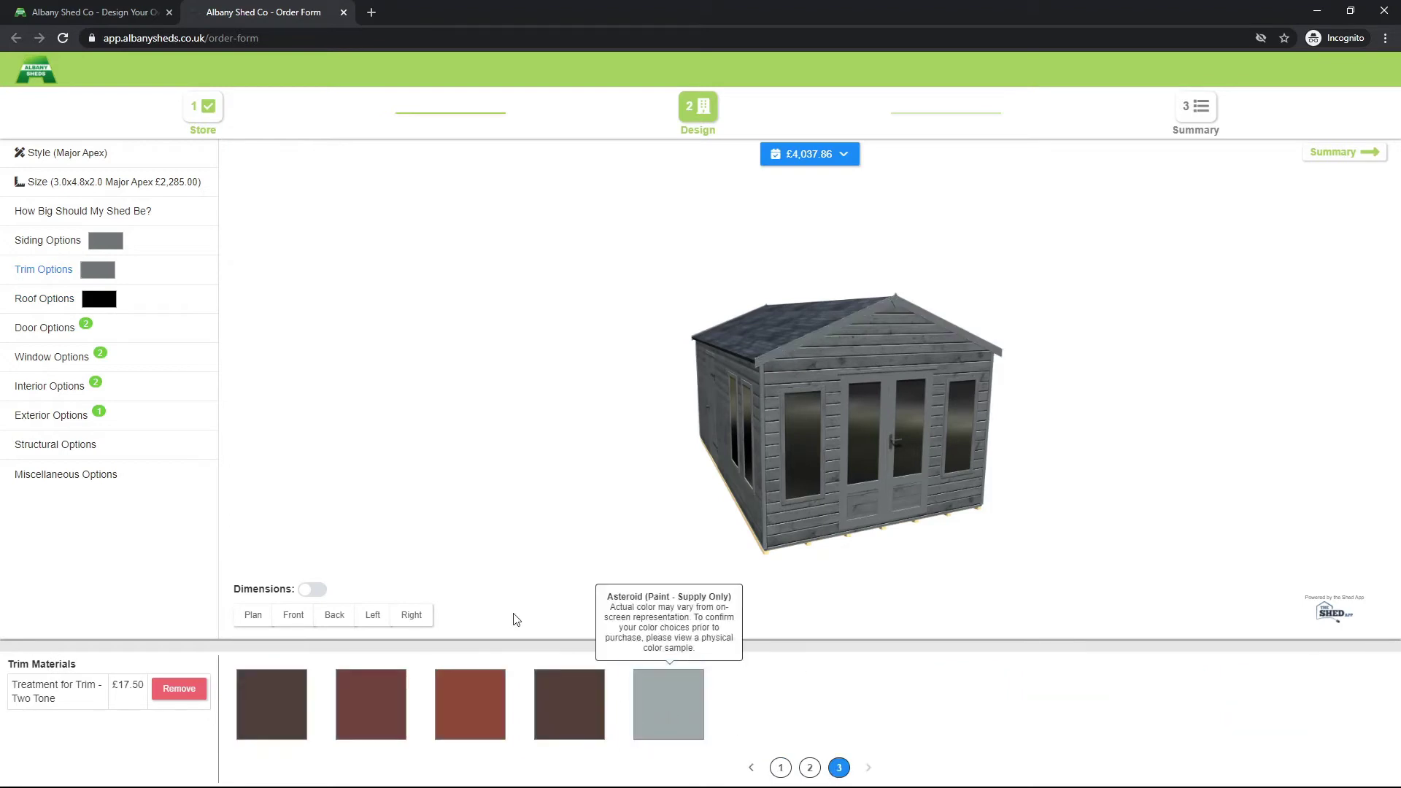
Step: Return the roof to black Shedsheet EPDM Rubber + Metal Trim and check it from both sides
{"action": "left_click", "coordinate": [76, 298]}
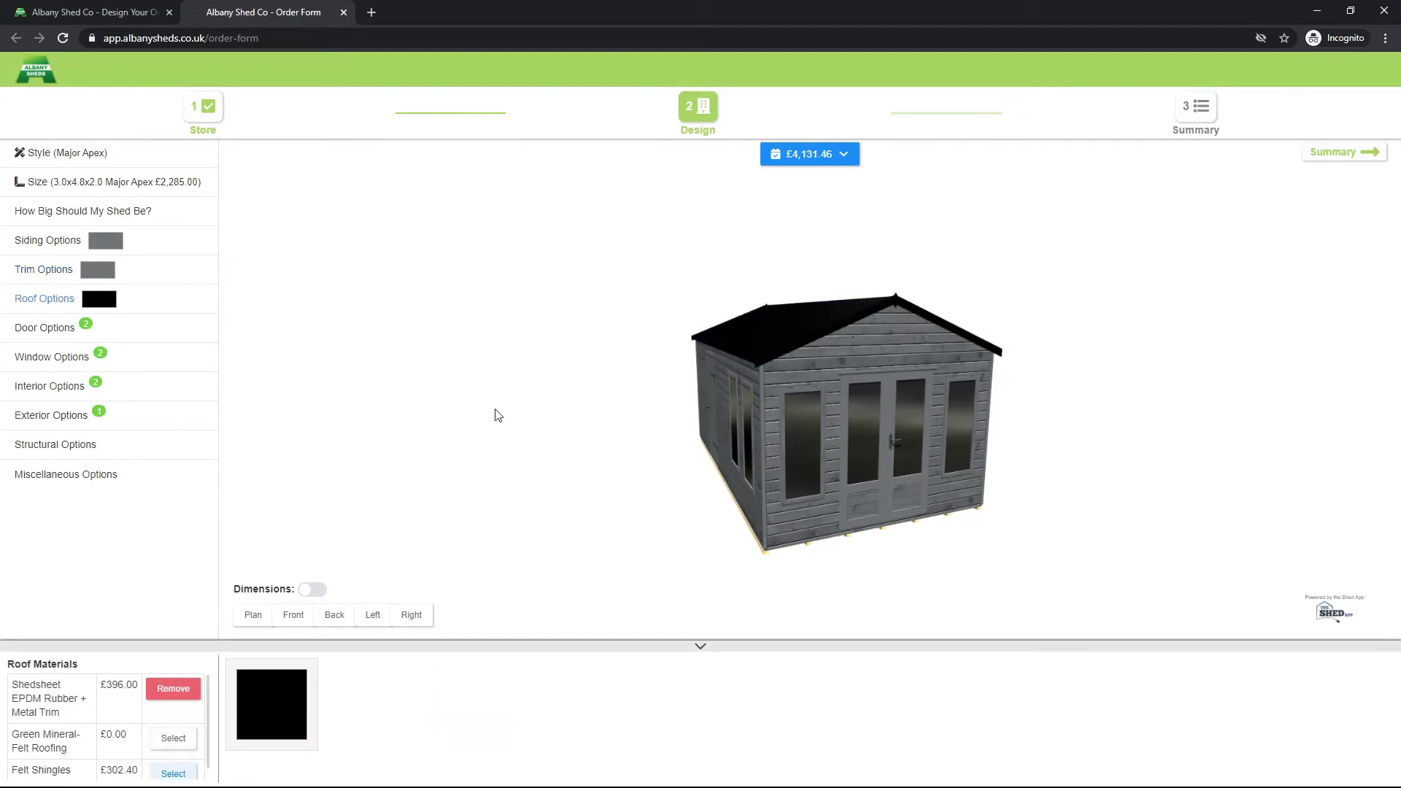
{"action": "left_click_drag", "start_coordinate": [551, 411], "coordinate": [576, 407]}
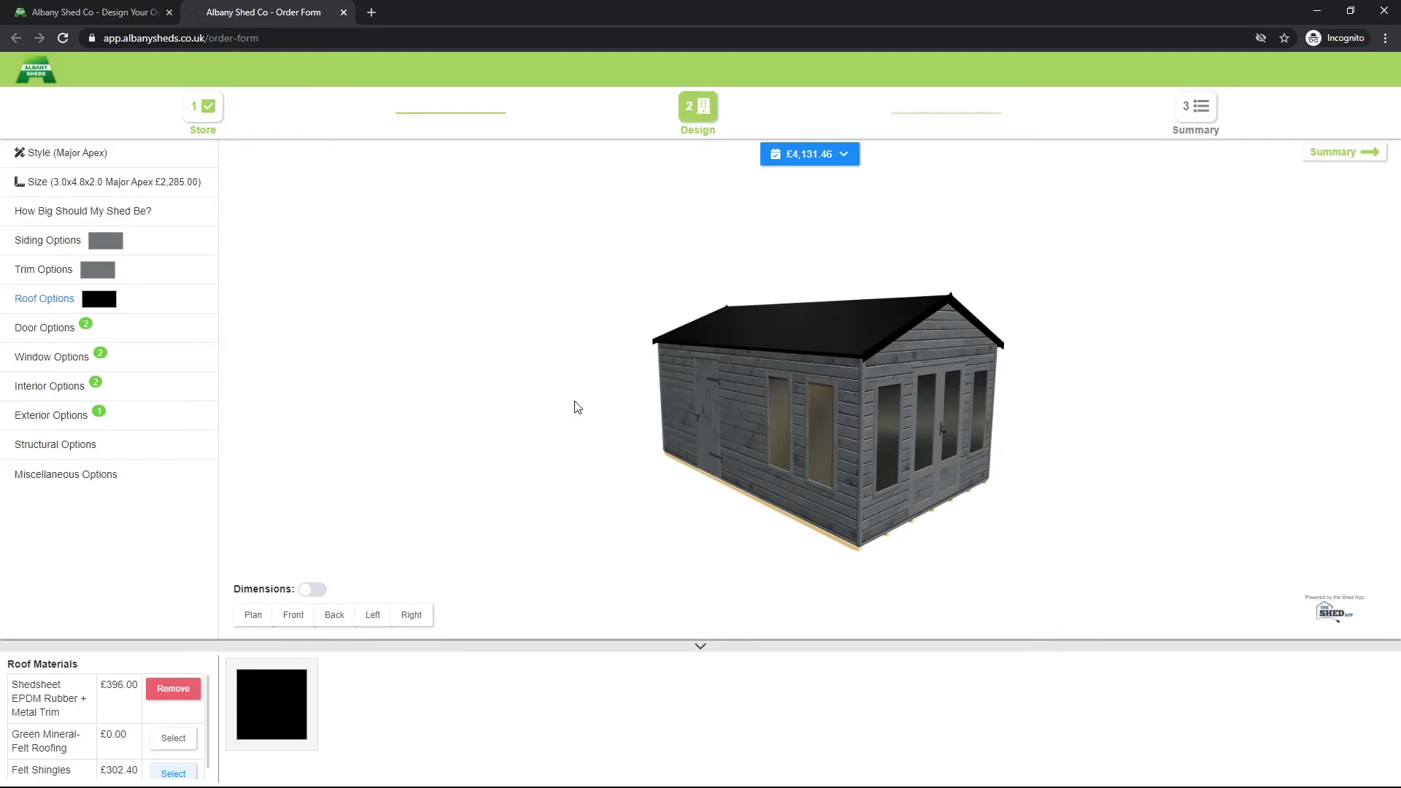
{"action": "left_click_drag", "start_coordinate": [929, 485], "coordinate": [809, 482]}
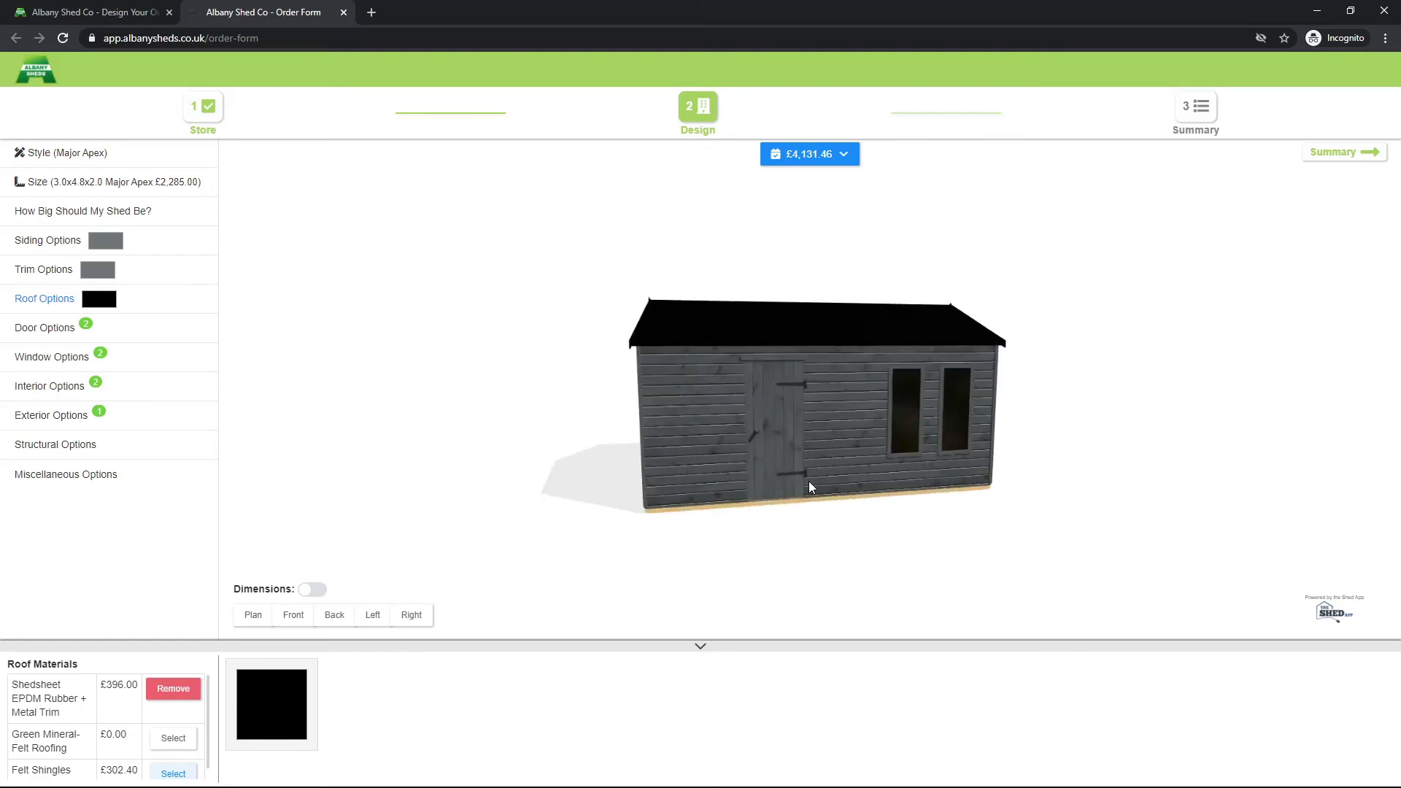
Step: On the Summary page, enter the first name, last name and e-mail, and save the shed design
{"action": "left_click", "coordinate": [1339, 154]}
{"action": "left_click", "coordinate": [309, 189]}
{"action": "type", "text": "Albany"}
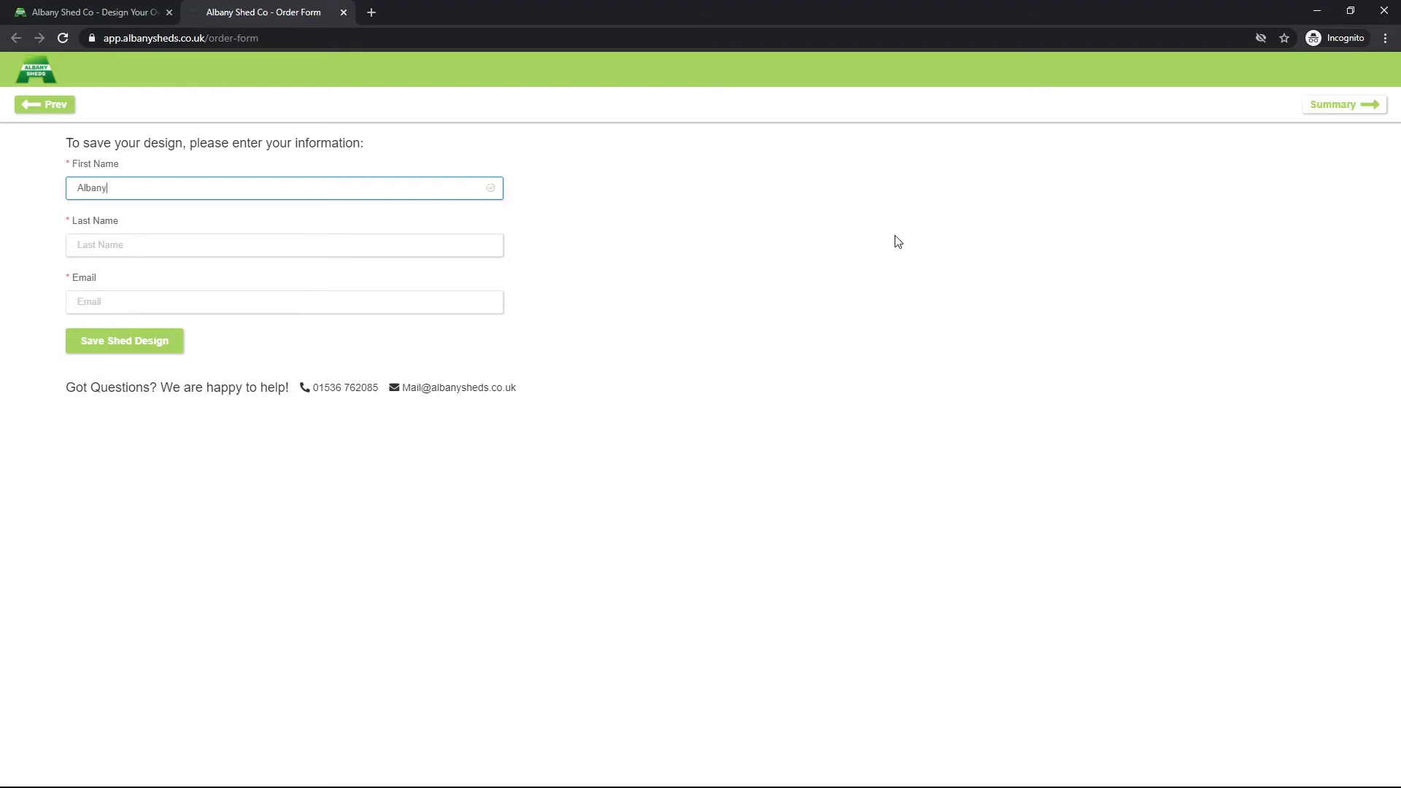
{"action": "key", "text": "Tab"}
{"action": "type", "text": "S"}
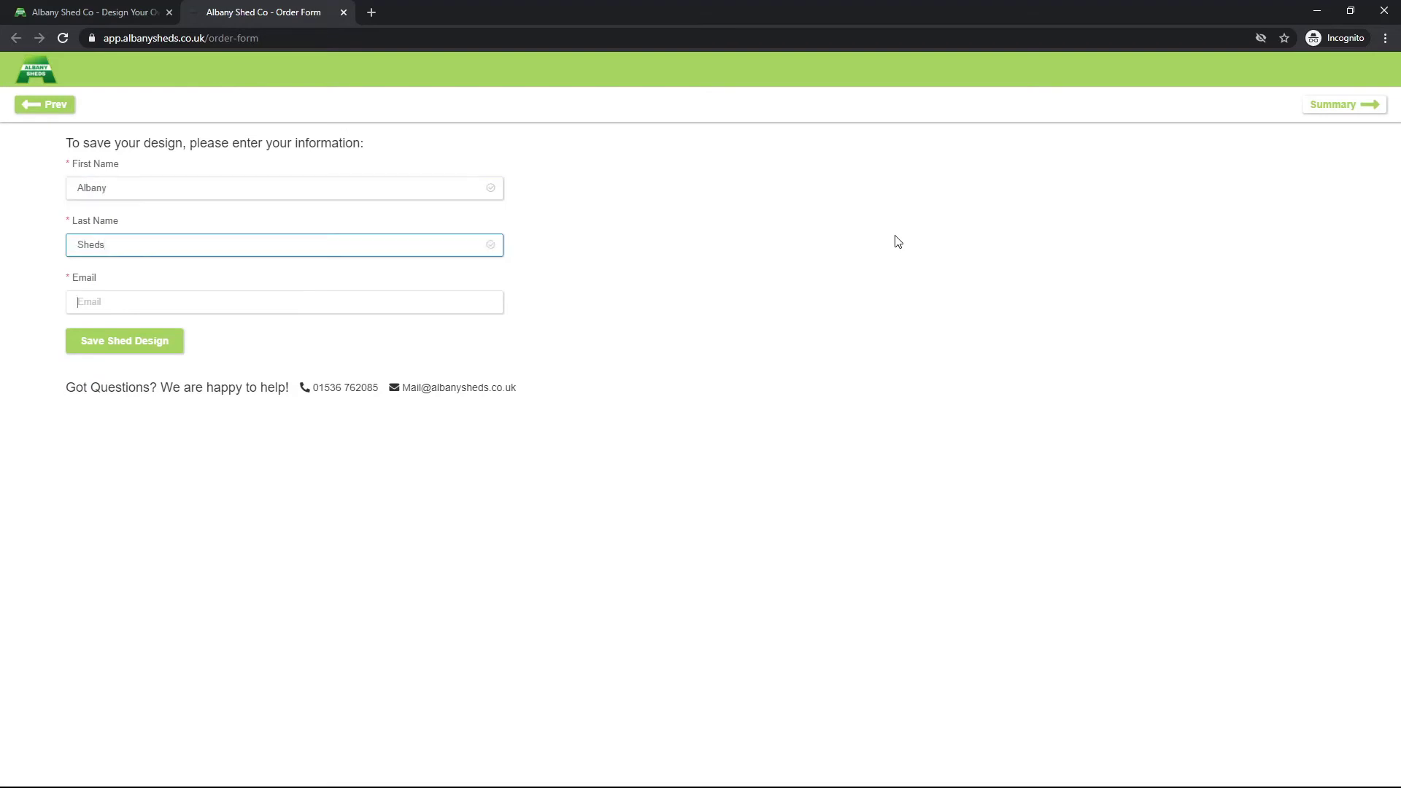
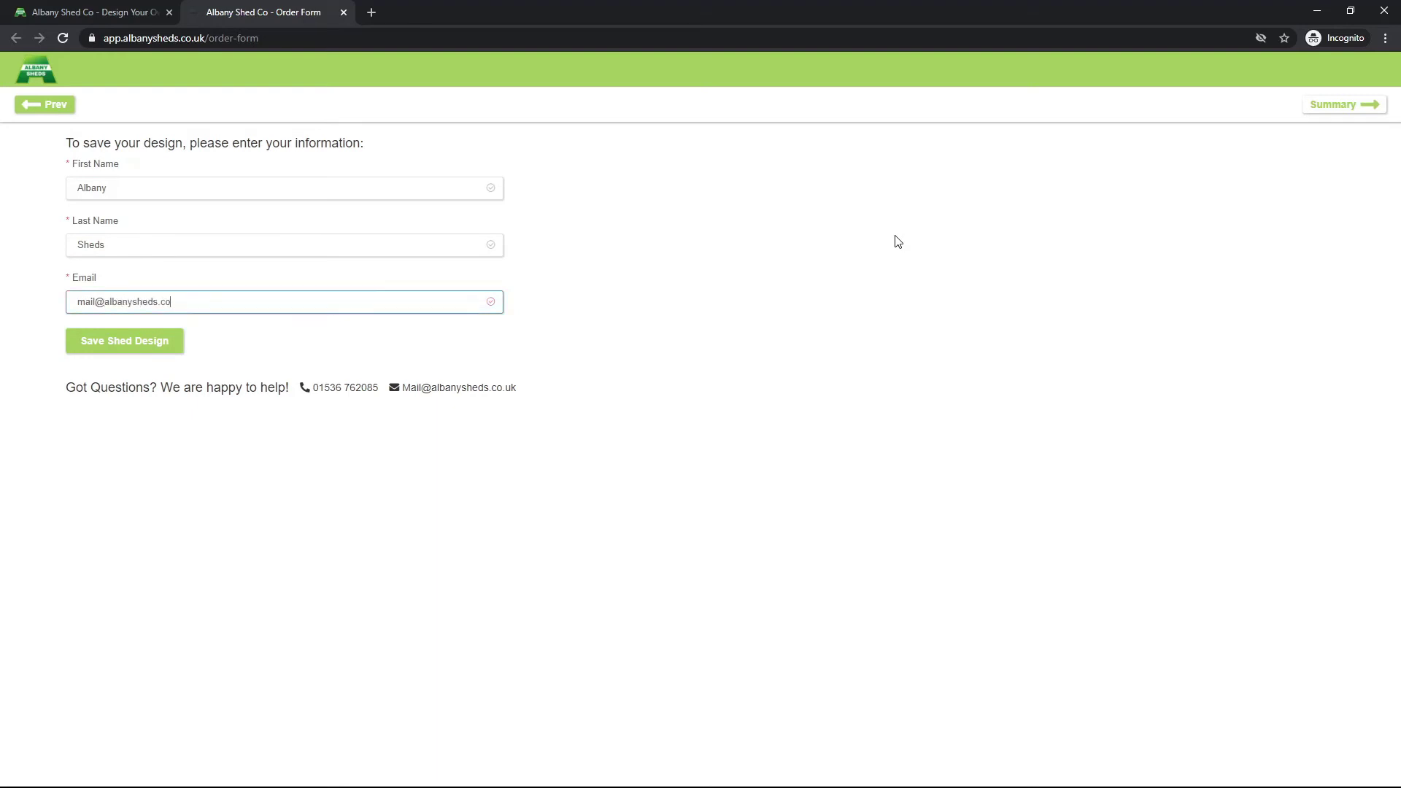
{"action": "left_click", "coordinate": [104, 350]}
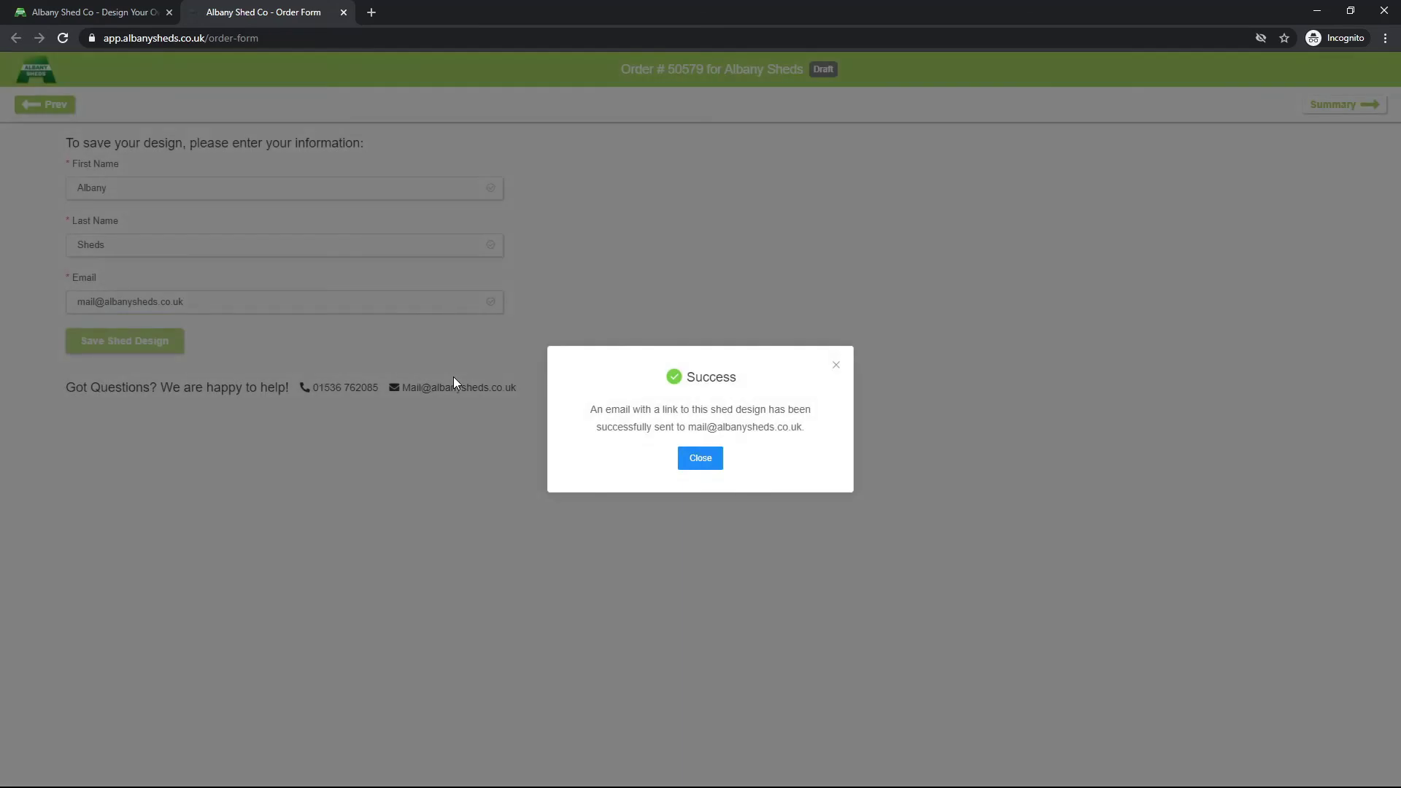
Step: Dismiss the save confirmation, skip the additional order options, and review the £4,132.63 order summary
{"action": "left_click", "coordinate": [702, 460]}
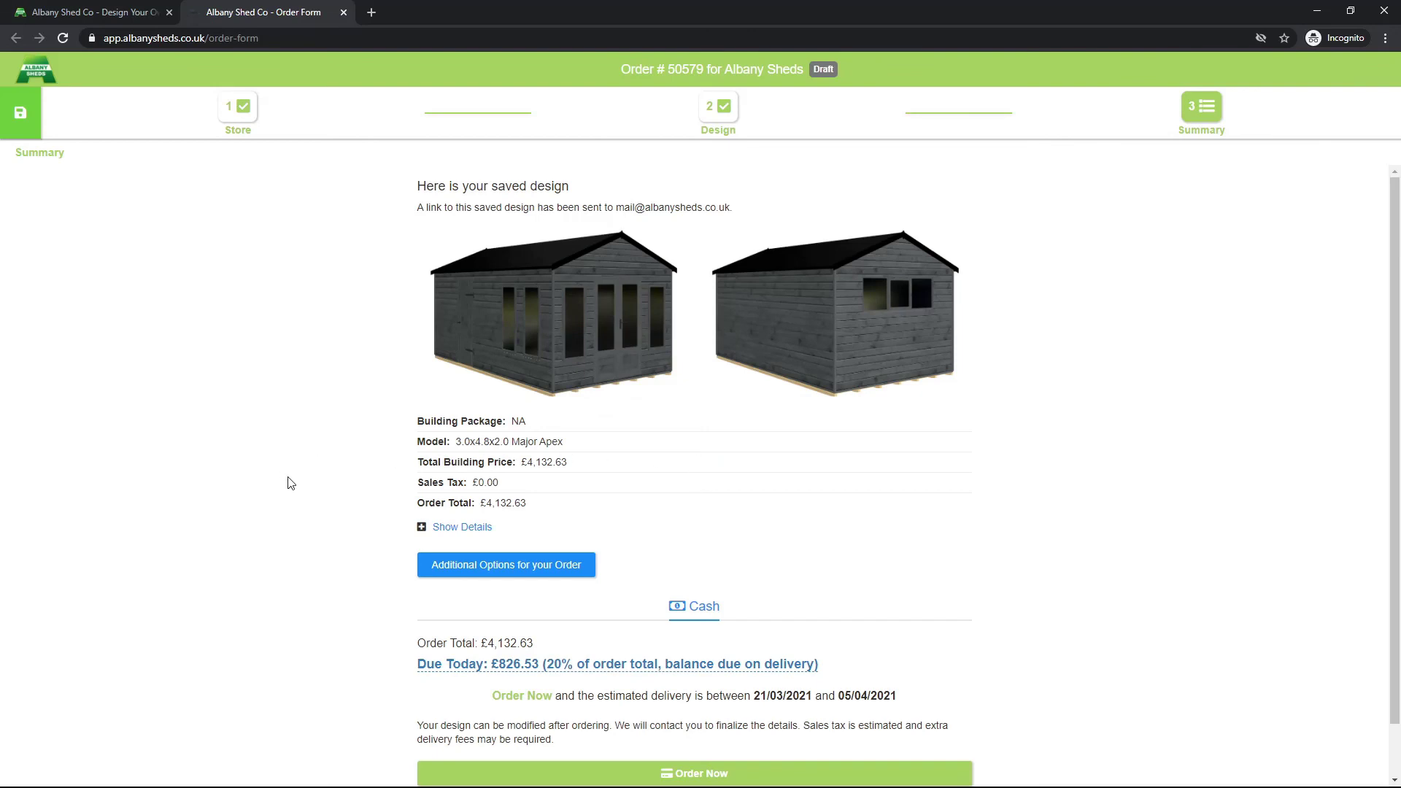
{"action": "left_click", "coordinate": [544, 568]}
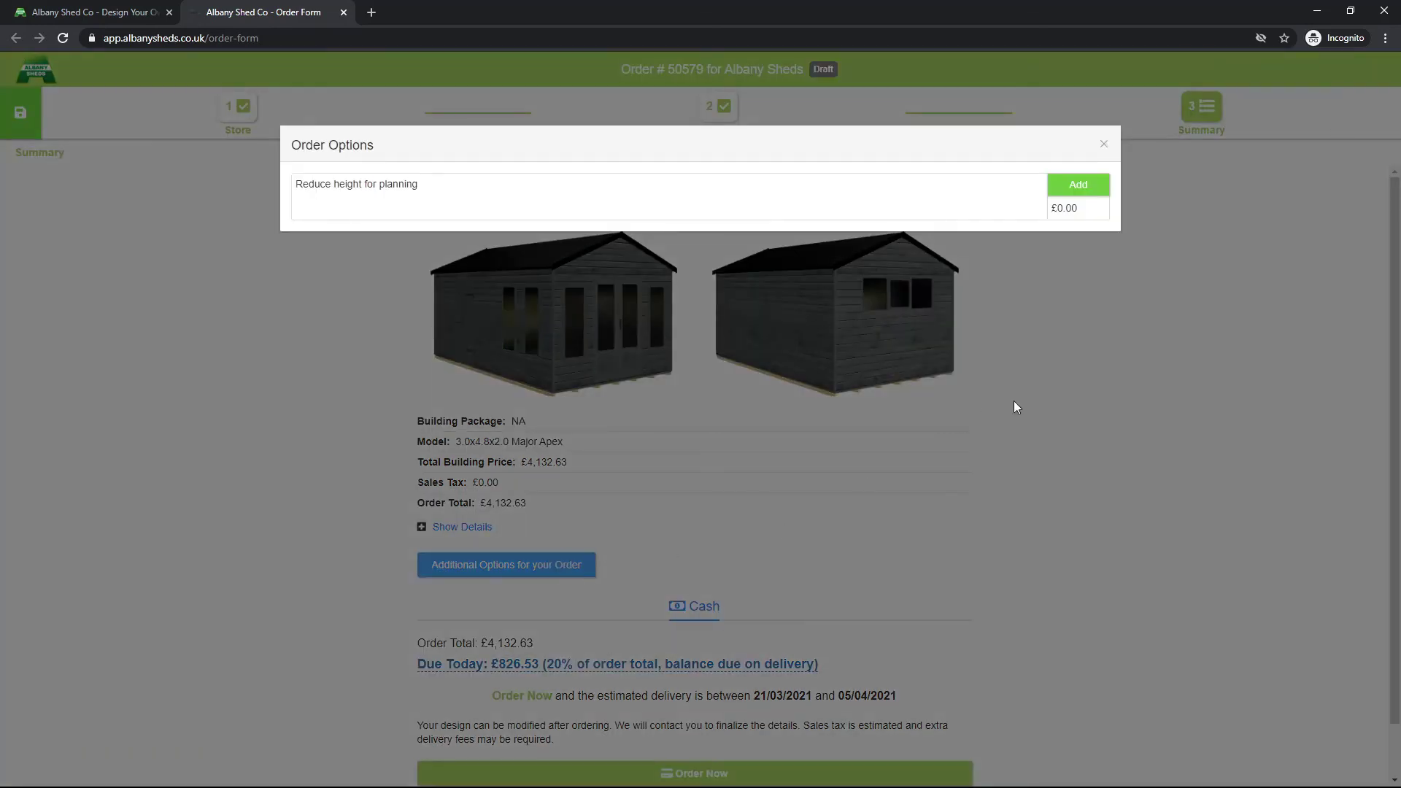
{"action": "left_click", "coordinate": [1106, 149]}
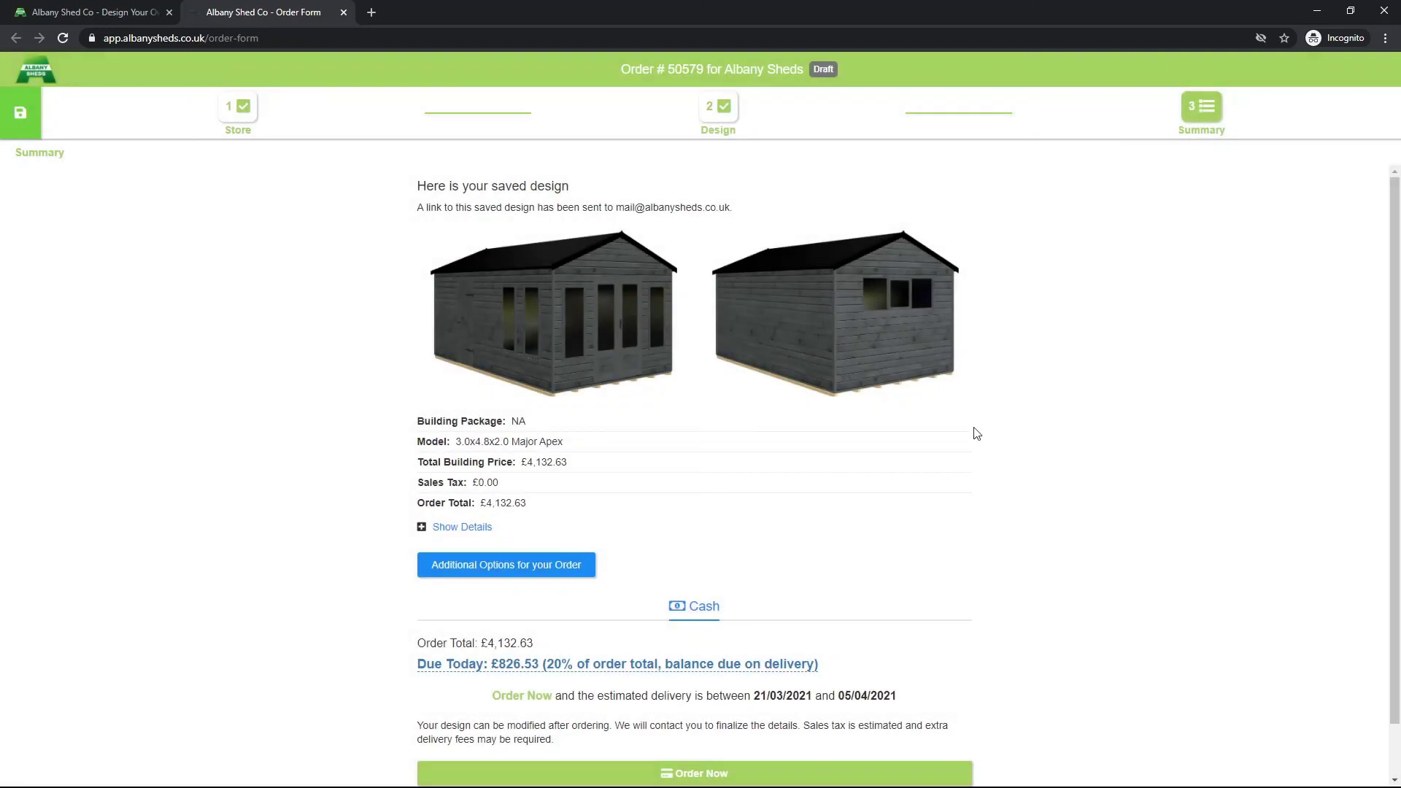
{"action": "scroll", "coordinate": [976, 442], "scroll_direction": "down", "scroll_amount": 1}
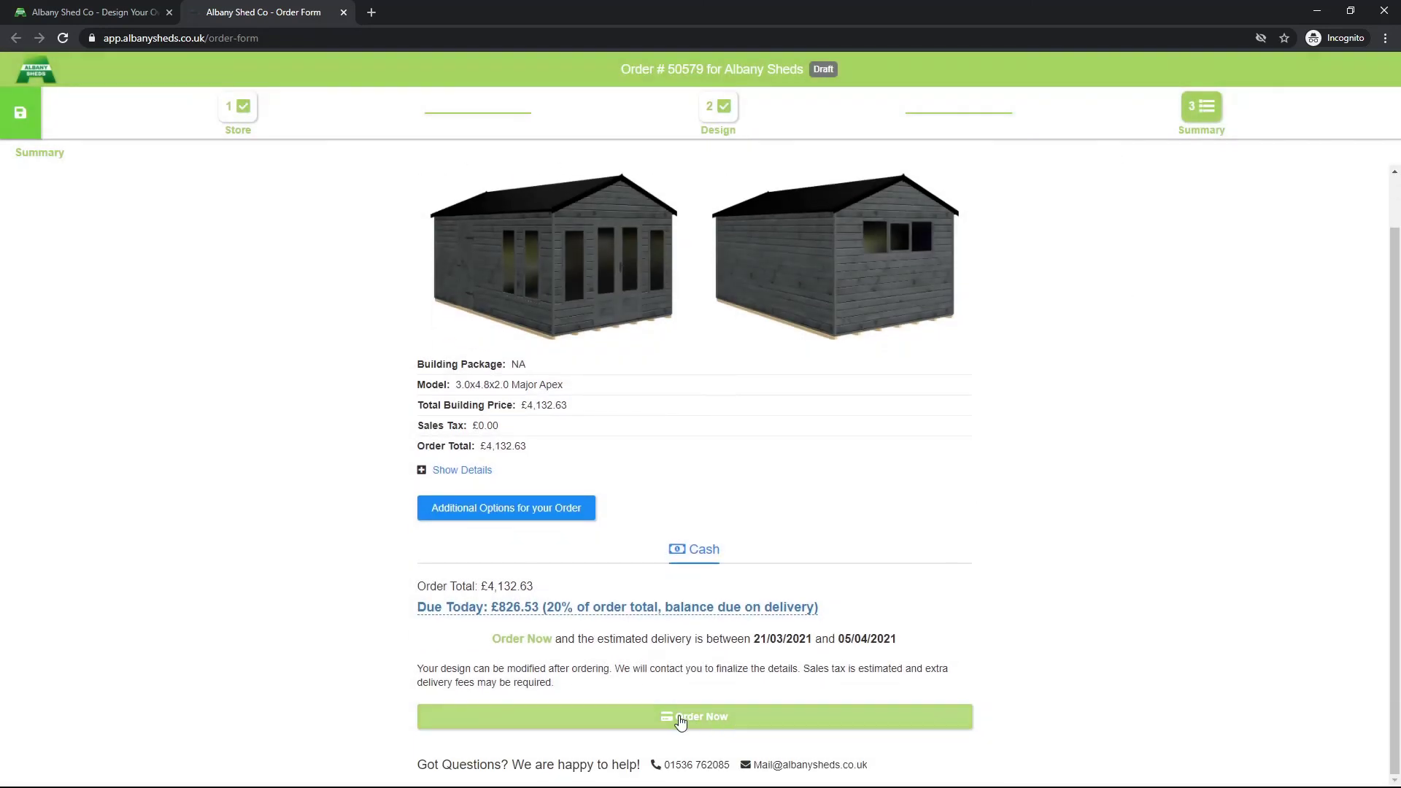